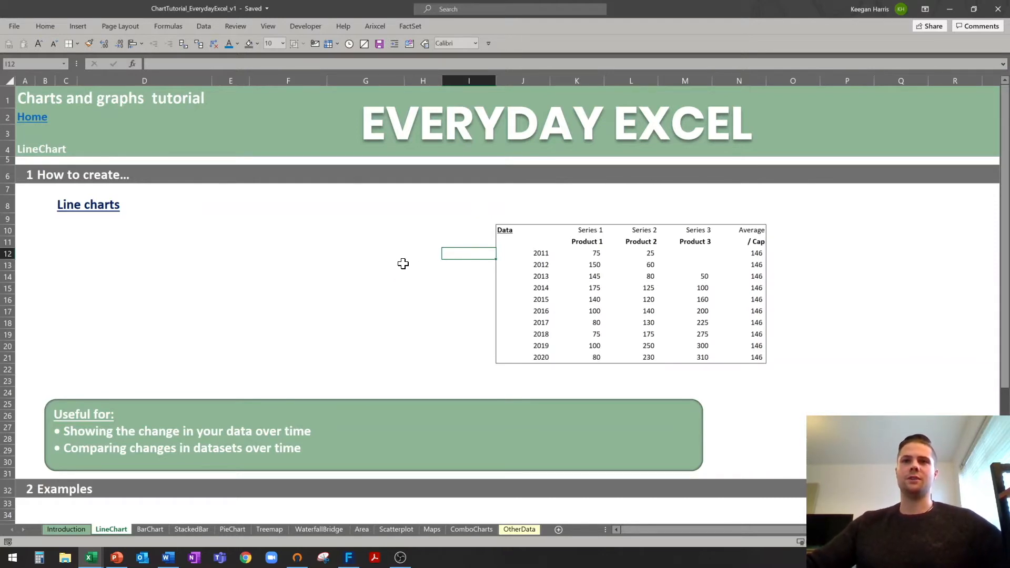
Select the years and Product 1 values in J11:K21 on the LineChart sheet for charting.
left_click(401, 264)
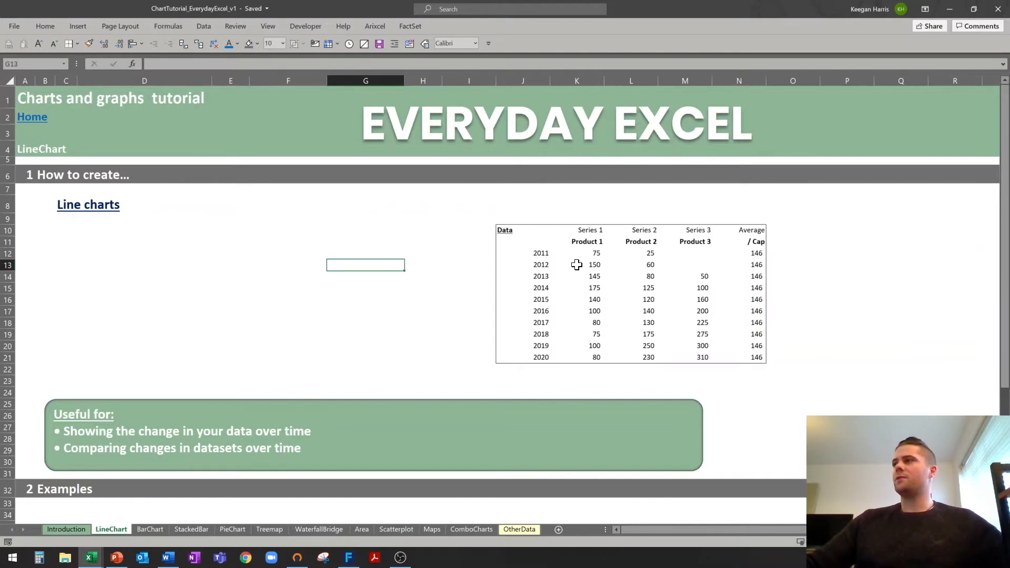
left_click(515, 242)
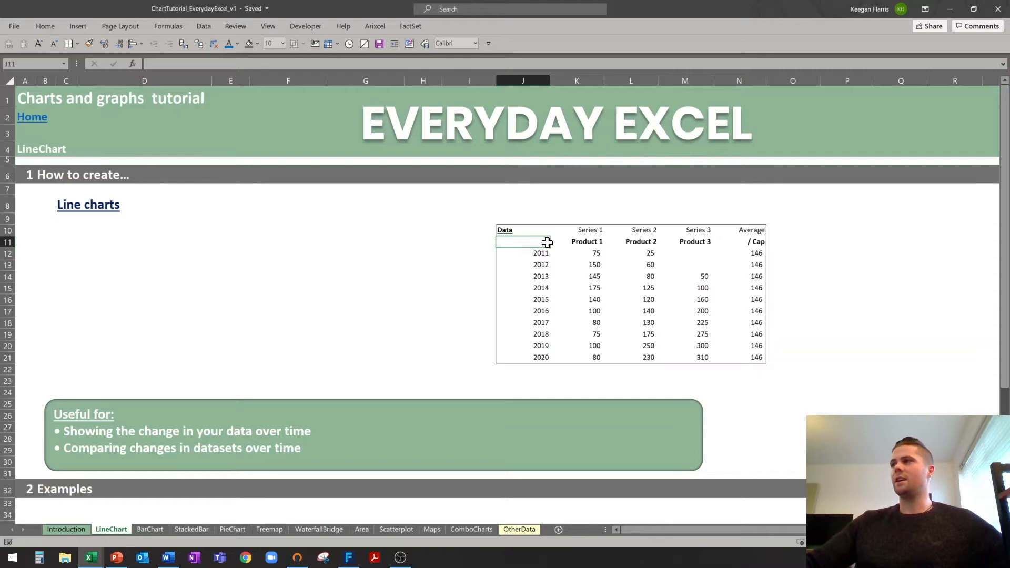
left_click_drag(532, 242, 595, 357)
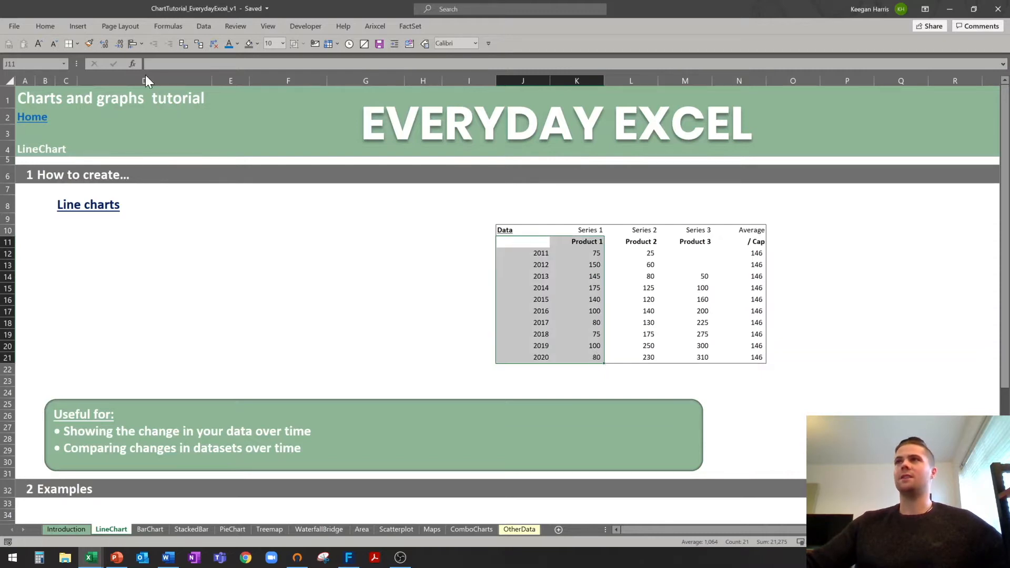
left_click(78, 28)
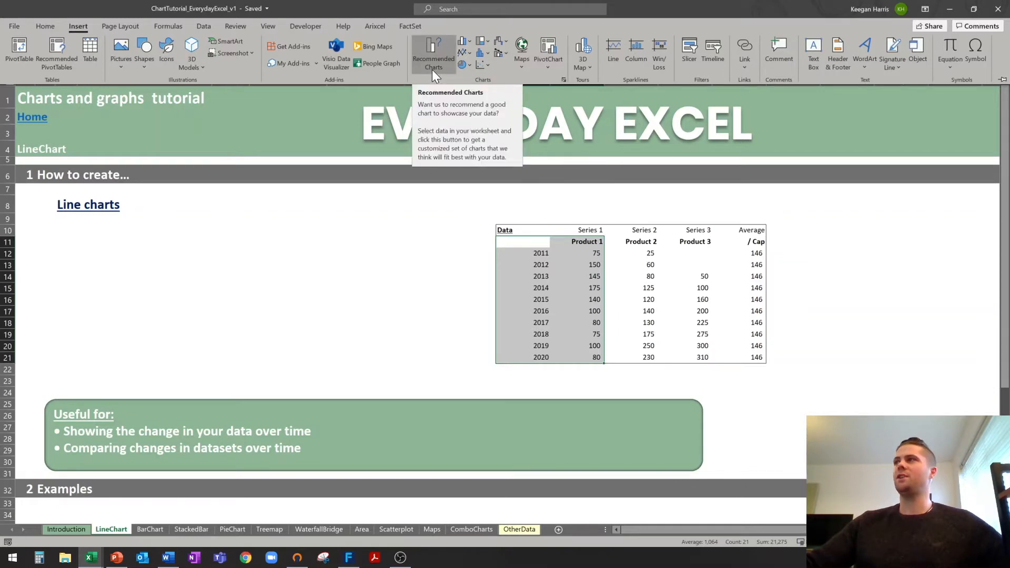
Insert a 2-D line chart of Product 1 and place it under the Line charts heading.
left_click(468, 52)
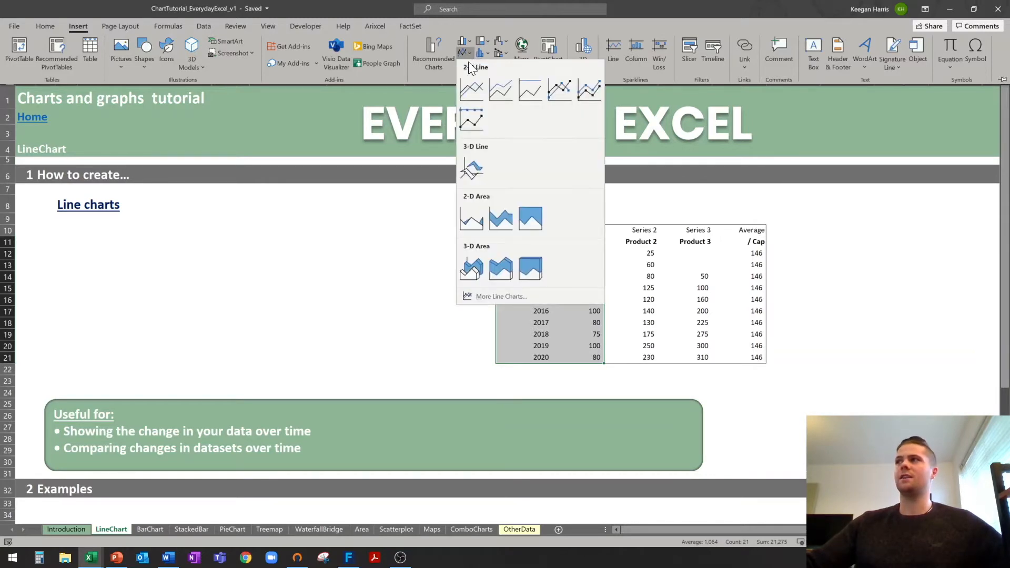
left_click(473, 93)
left_click_drag(449, 257, 140, 220)
left_click_drag(446, 311, 448, 311)
left_click(490, 254)
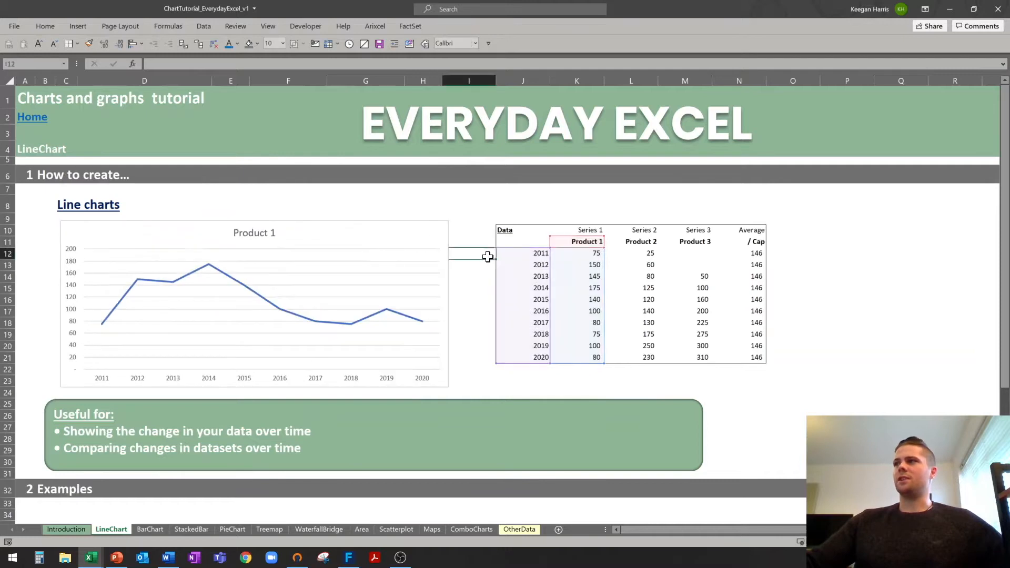
Extend the line chart's source range from column K to M to add Products 2 and 3.
left_click(589, 243)
left_click_drag(583, 256, 595, 350)
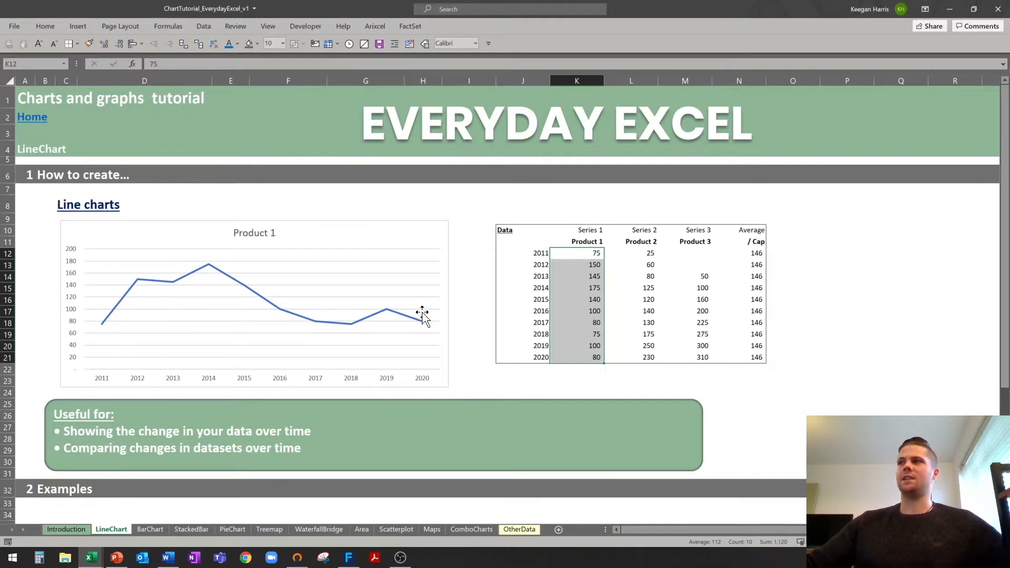
left_click(244, 232)
left_click(390, 230)
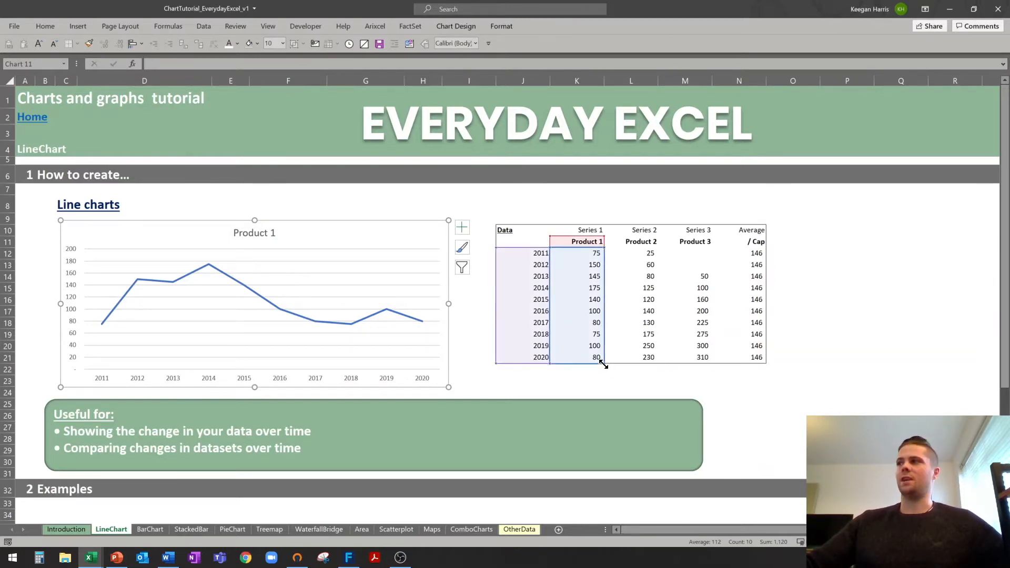
left_click_drag(507, 237, 688, 360)
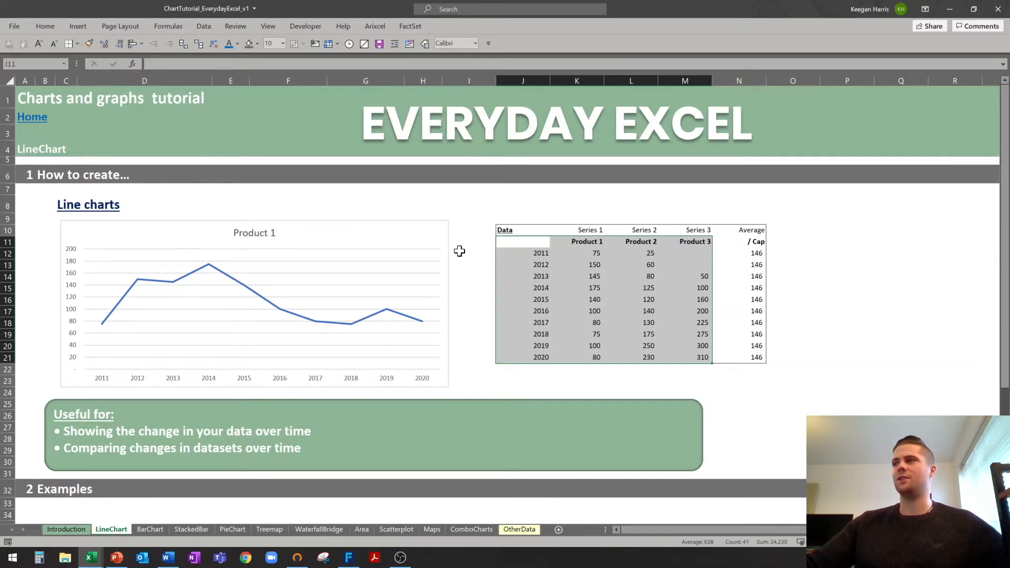
left_click(476, 258)
left_click(359, 259)
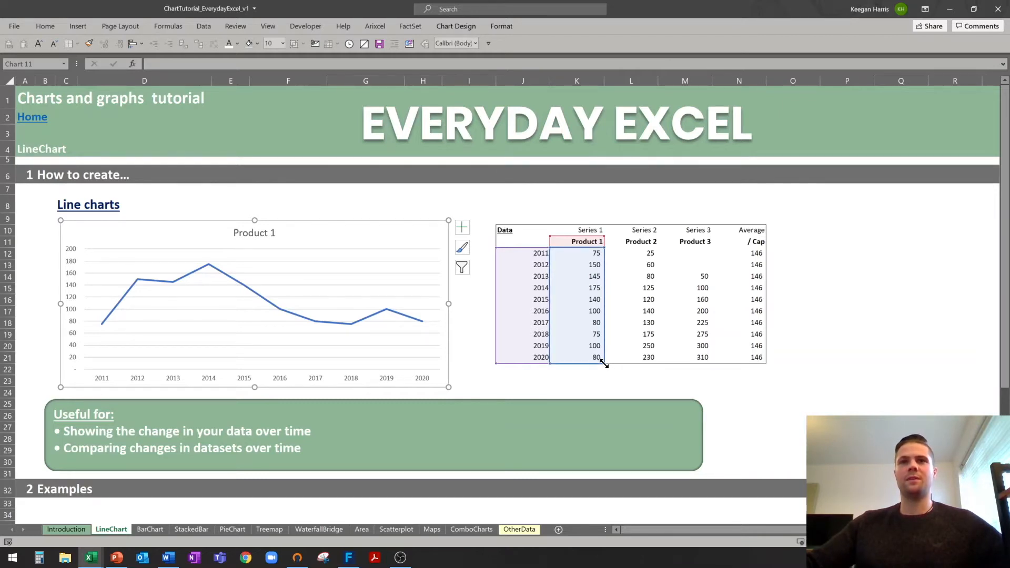
left_click_drag(617, 364, 694, 359)
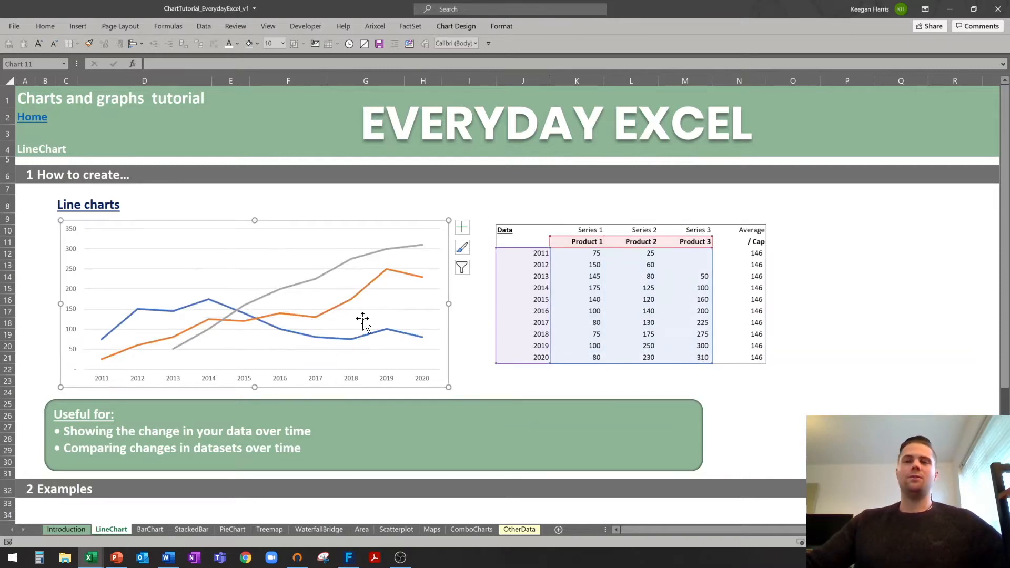
Give the line chart's outline a light colour.
left_click(441, 200)
left_click(299, 222)
right_click(301, 227)
left_click(334, 147)
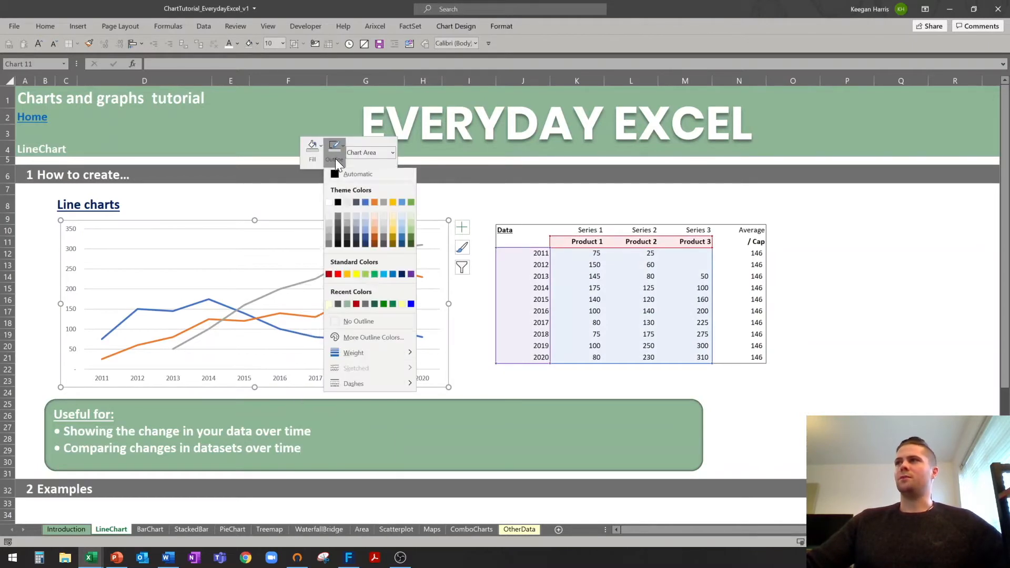
left_click(364, 321)
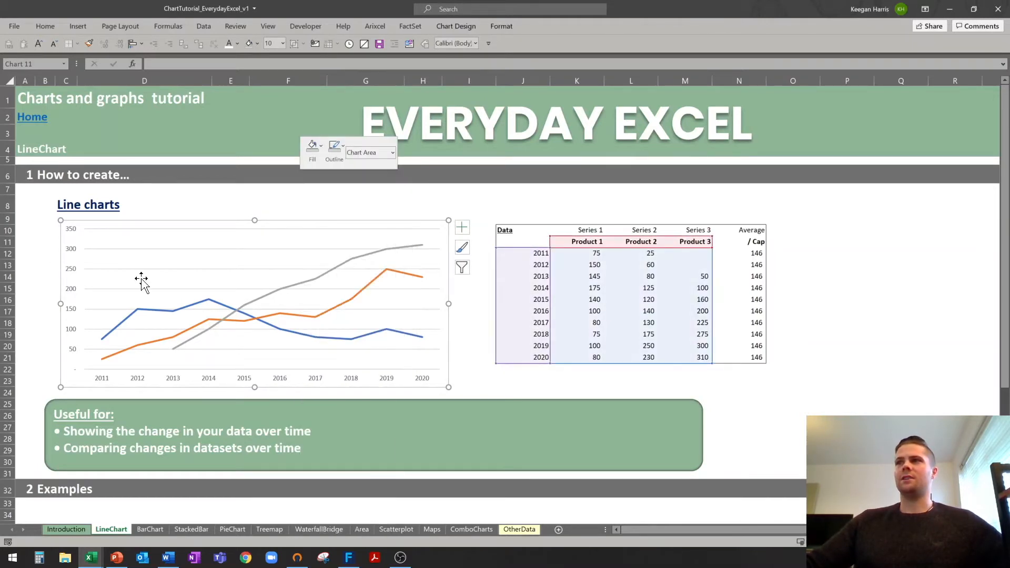
Change the chart's horizontal gridlines to a light grey outline.
left_click(147, 249)
right_click(146, 250)
left_click(180, 223)
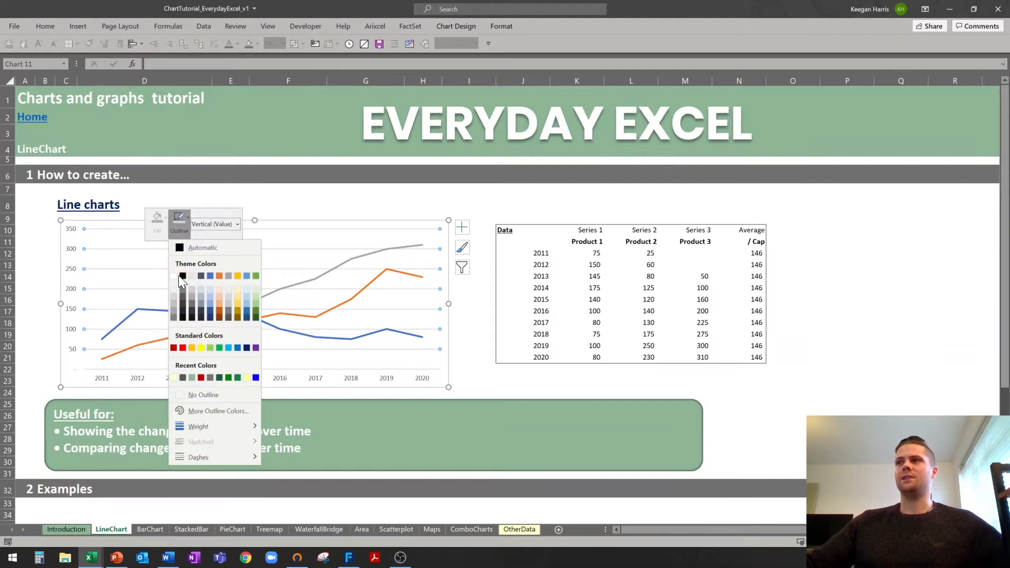
left_click(174, 288)
left_click(45, 265)
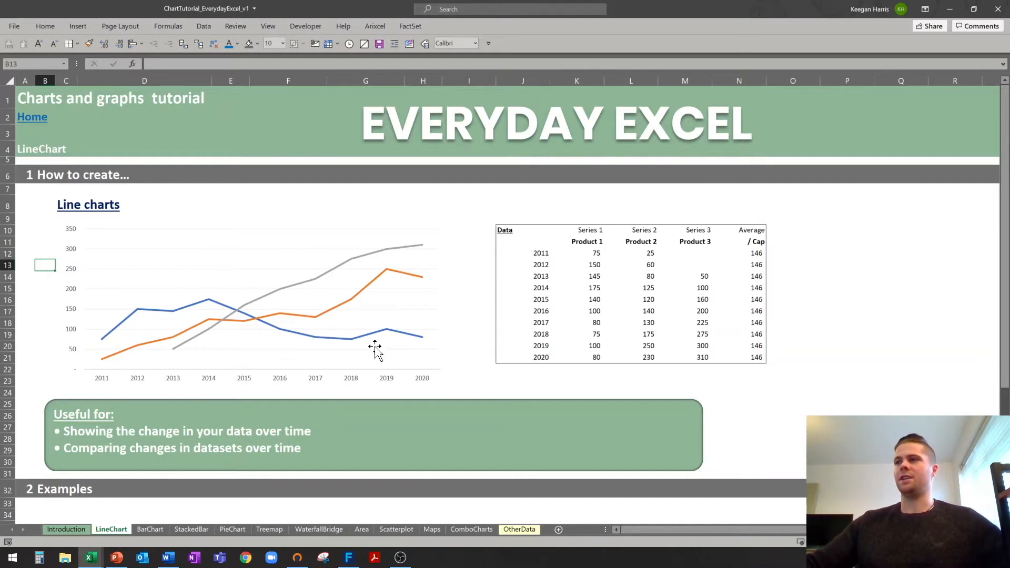
Make the Product 1 series a solid line about 3 pt wide.
left_click(298, 337)
right_click(299, 338)
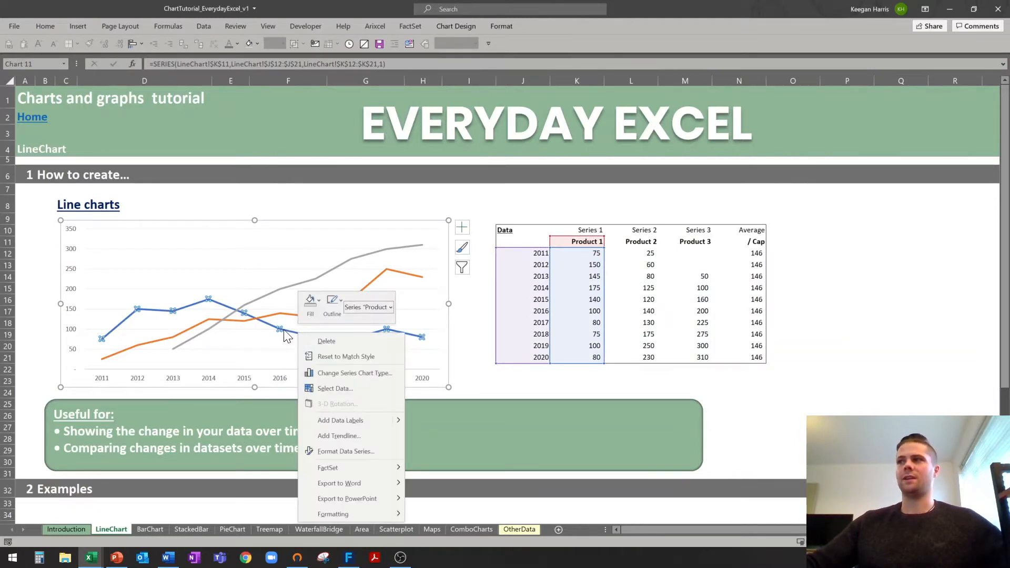
left_click(341, 452)
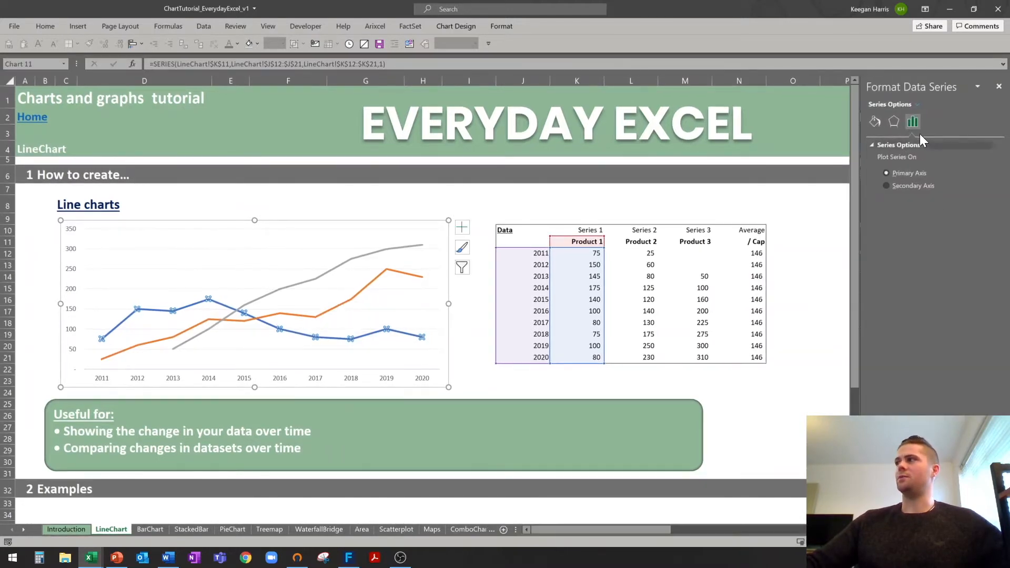
left_click(877, 123)
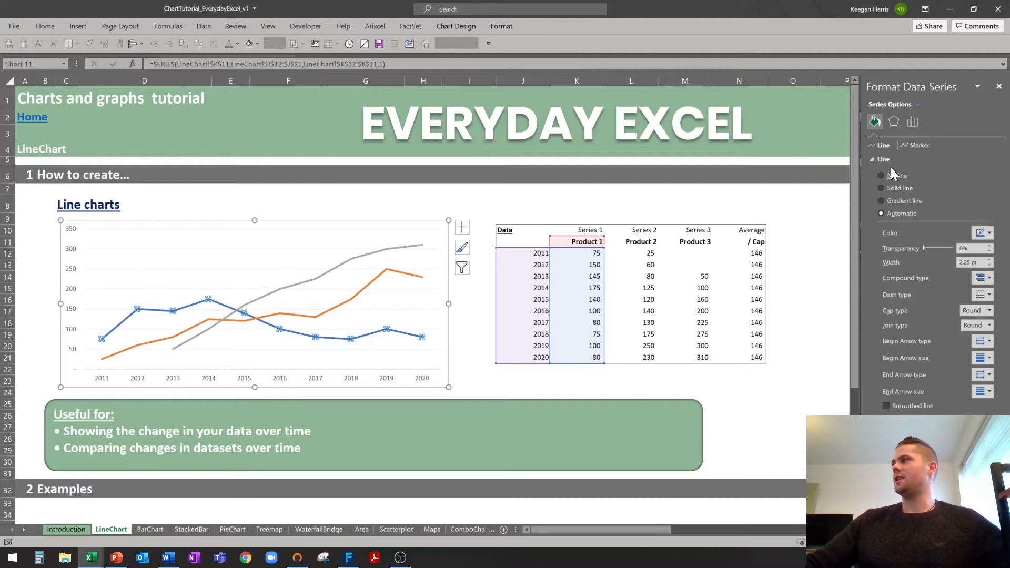
left_click(989, 260)
left_click(989, 260)
left_click(988, 260)
left_click(989, 261)
left_click(988, 260)
left_click(988, 260)
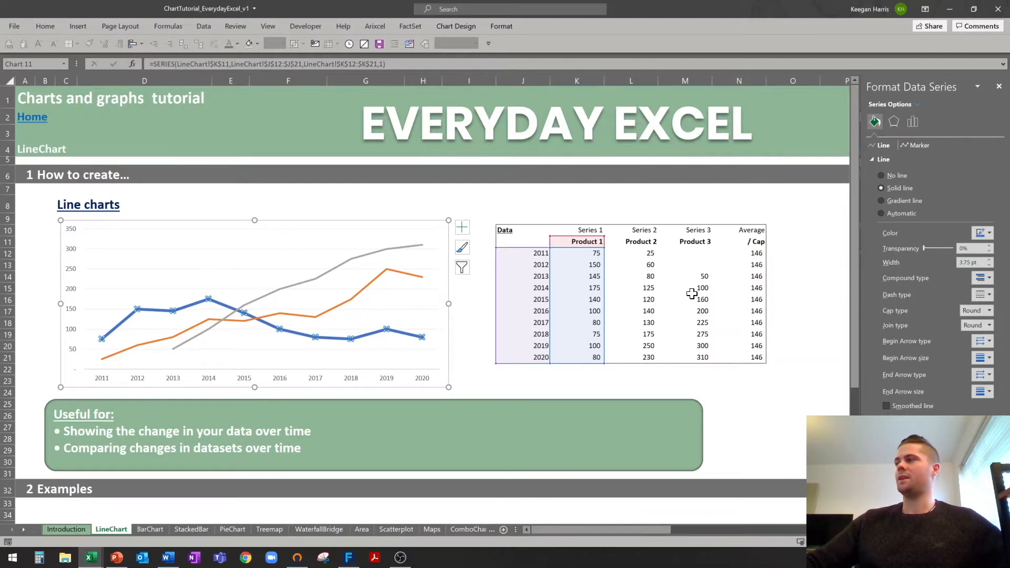
left_click(990, 266)
left_click(990, 265)
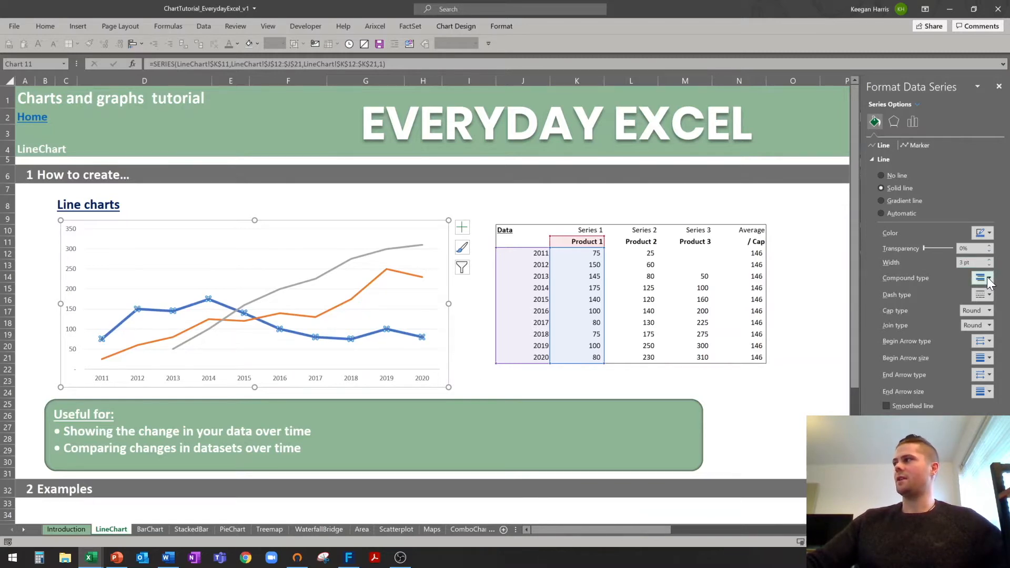
Keep Product 1's dash style solid and turn on Smoothed line.
left_click(986, 296)
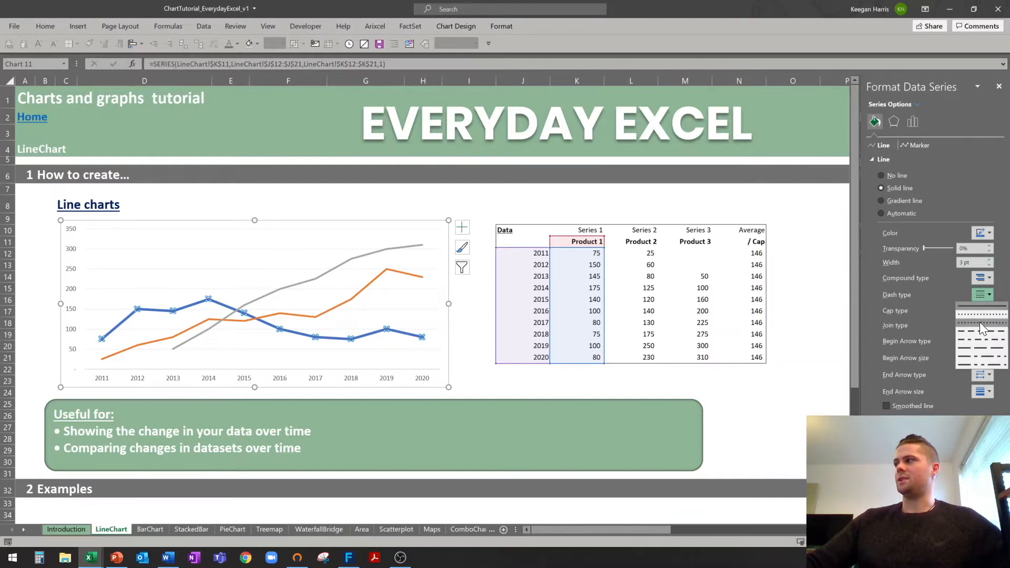
left_click(980, 322)
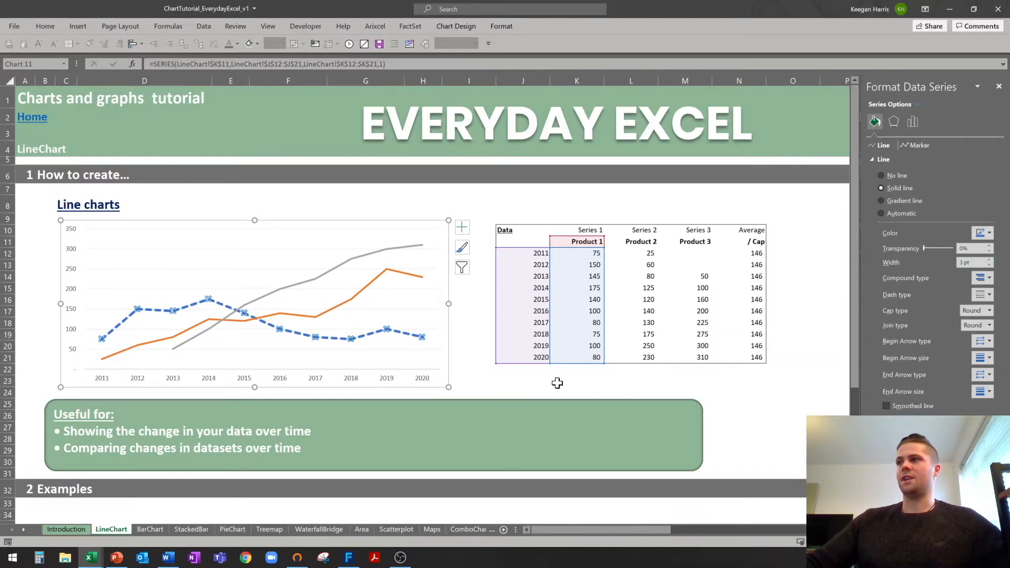
left_click(989, 296)
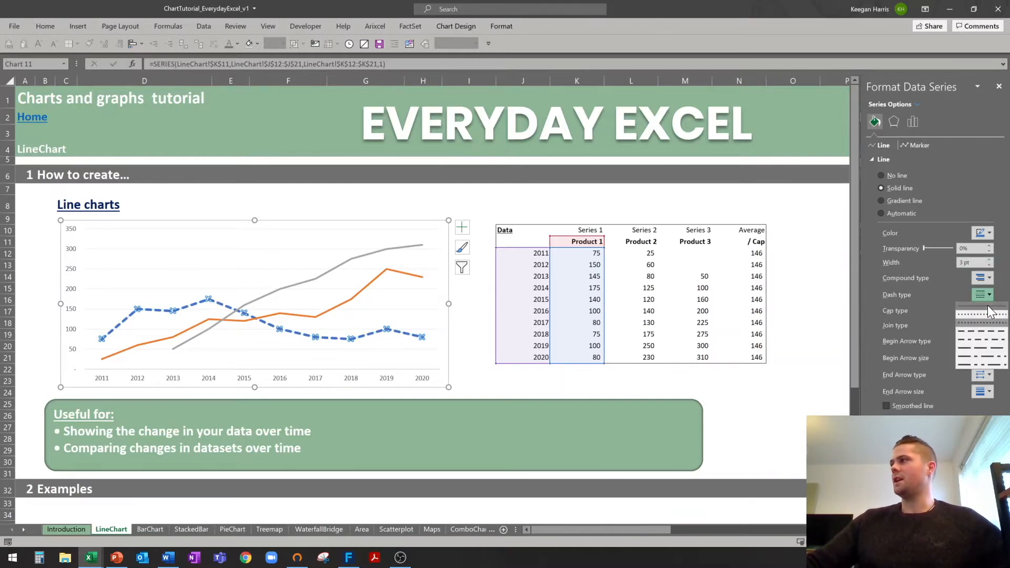
left_click(988, 305)
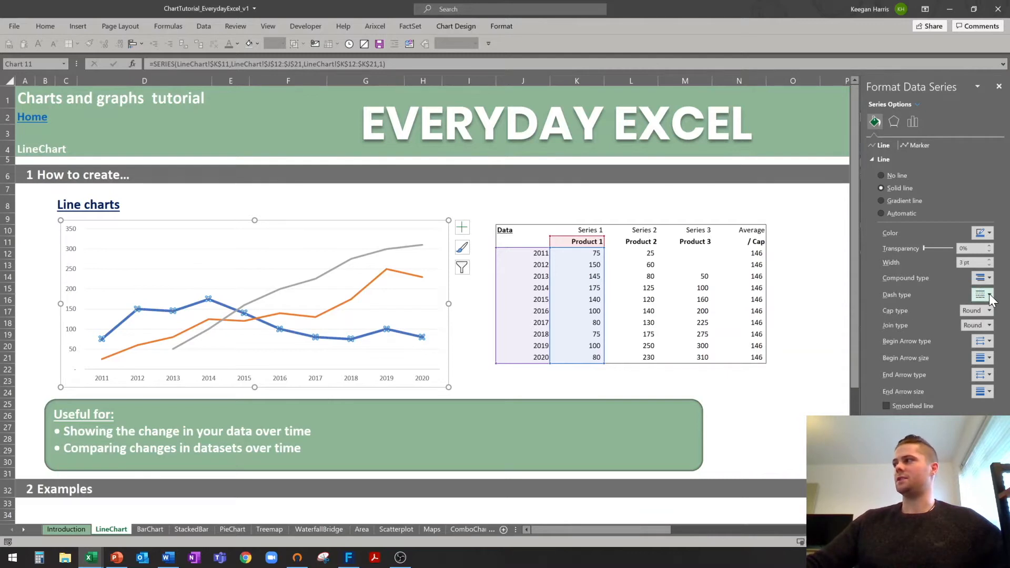
left_click(894, 406)
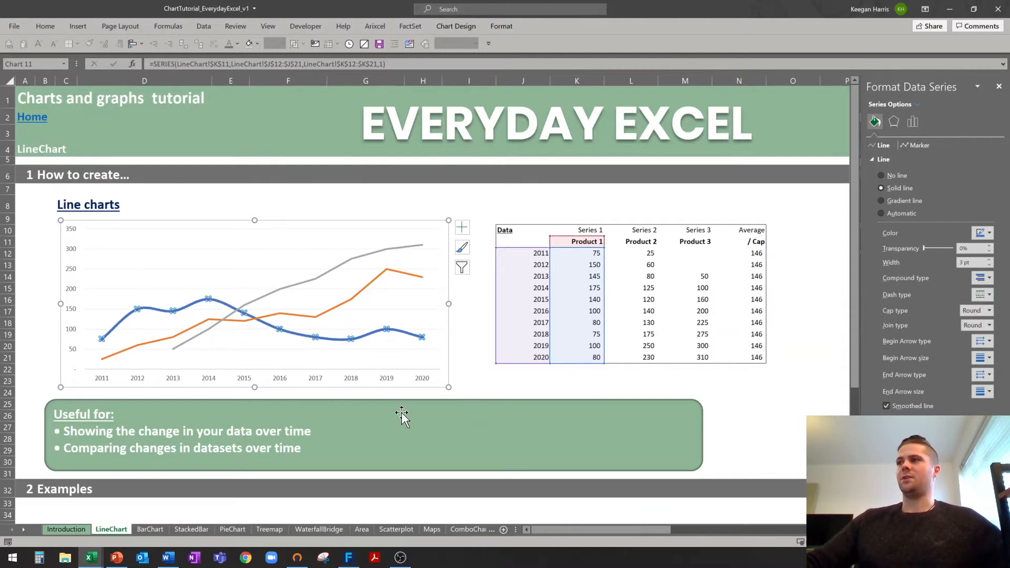
left_click(463, 371)
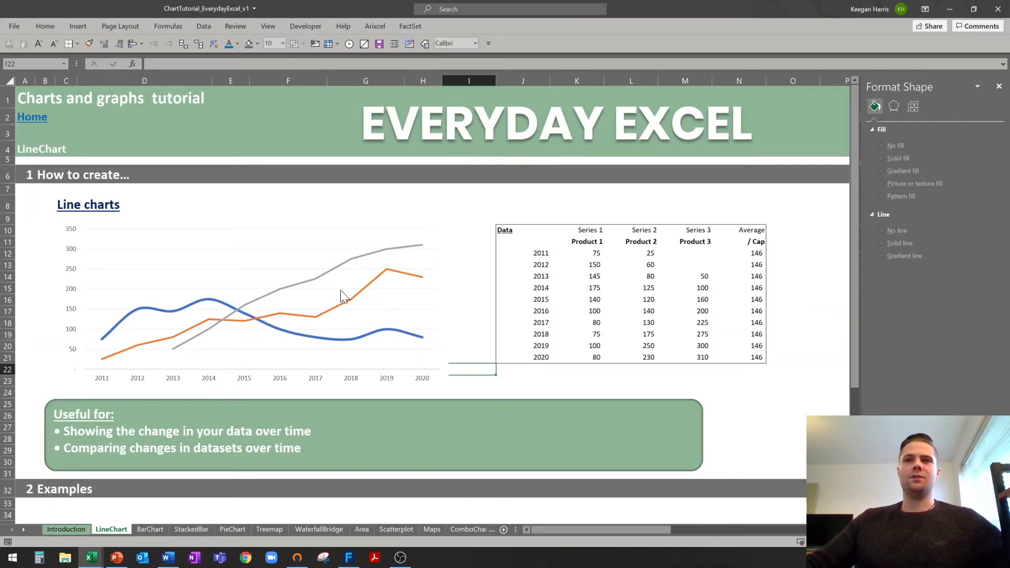
Add data labels to the orange Product 2 series.
left_click(352, 300)
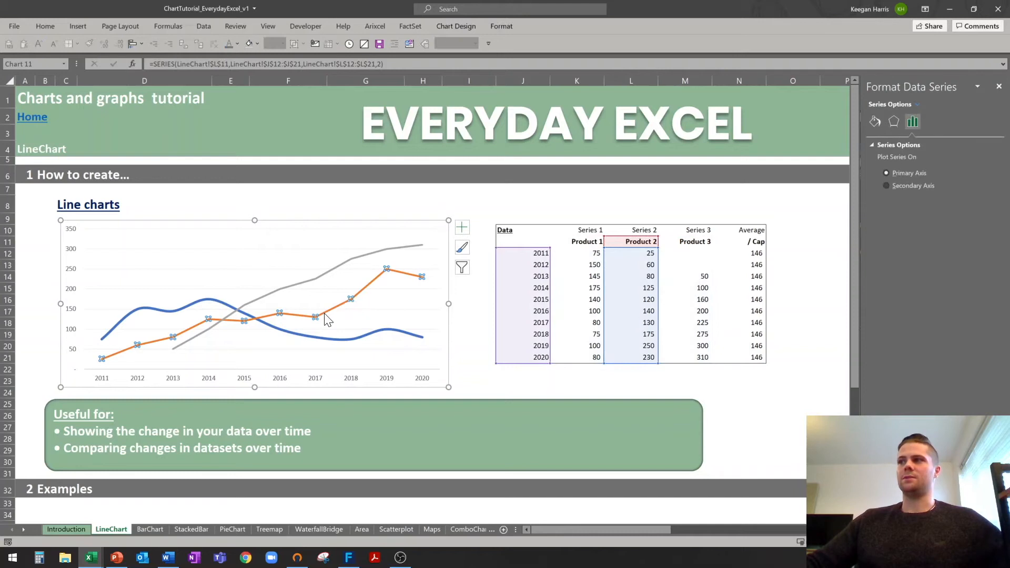
left_click(63, 339)
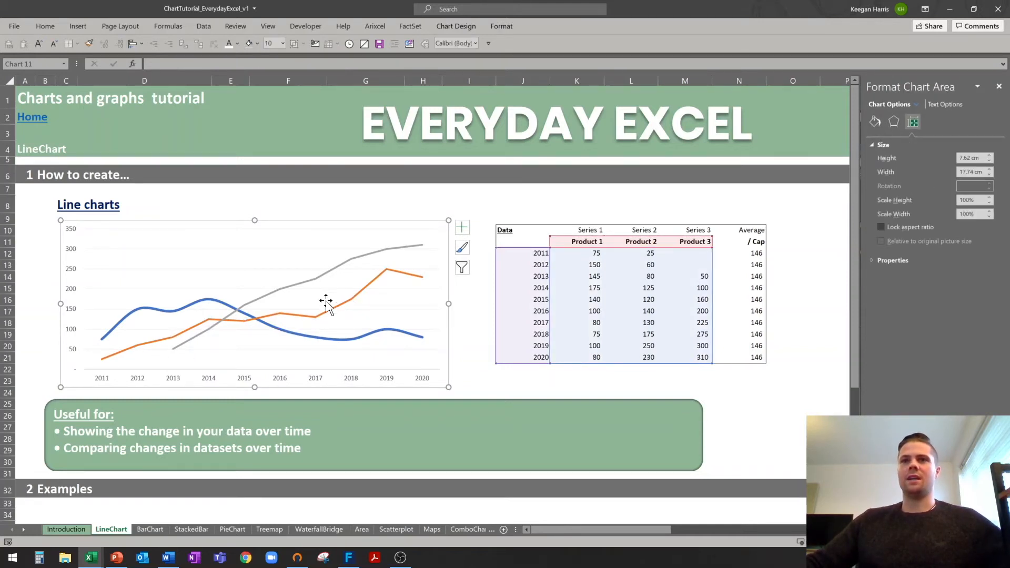
left_click(316, 321)
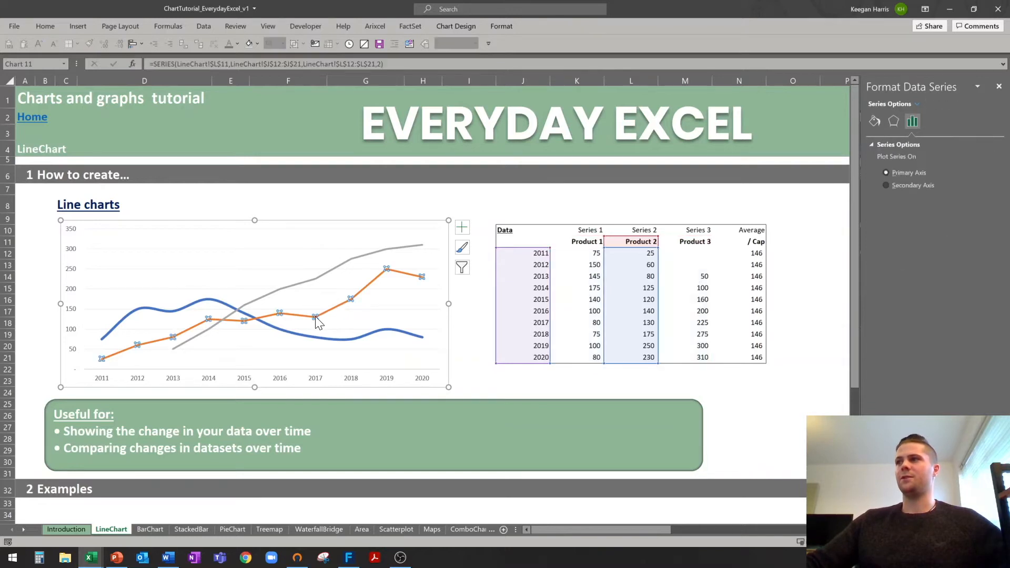
right_click(316, 320)
left_click(364, 402)
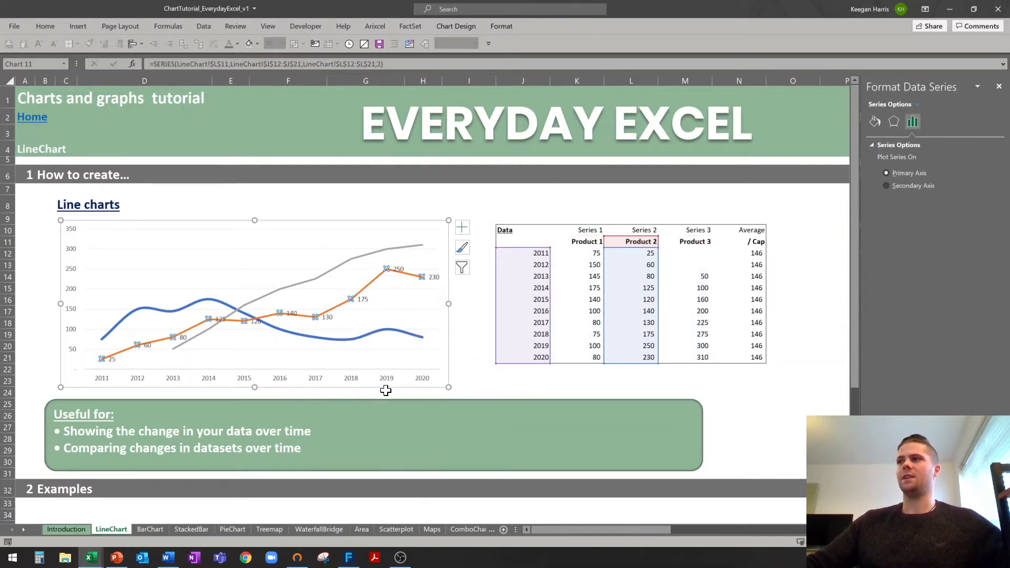
left_click(465, 322)
Position the Product 2 data labels at Center.
left_click(329, 319)
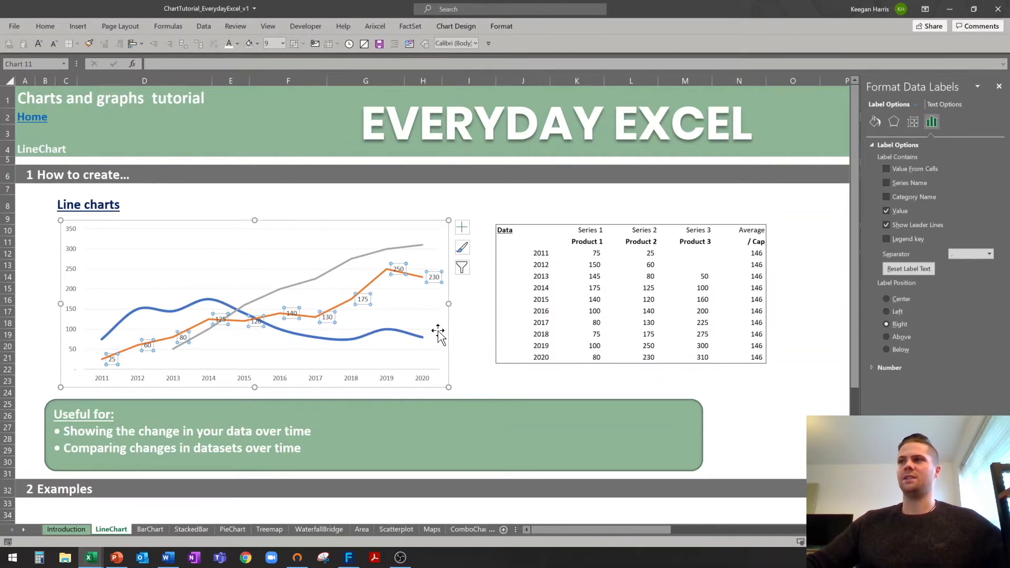
left_click(459, 325)
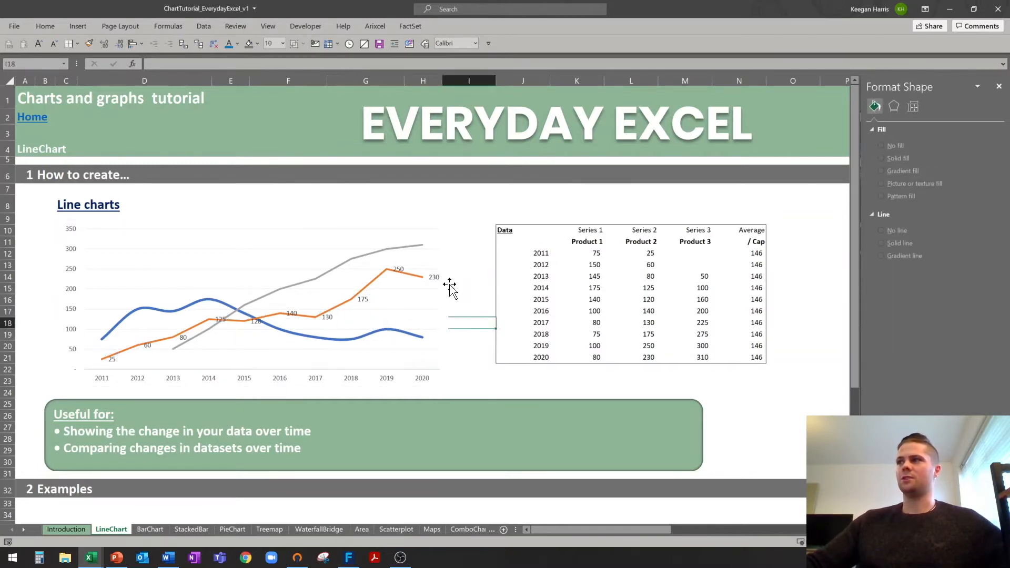
left_click(362, 300)
right_click(367, 301)
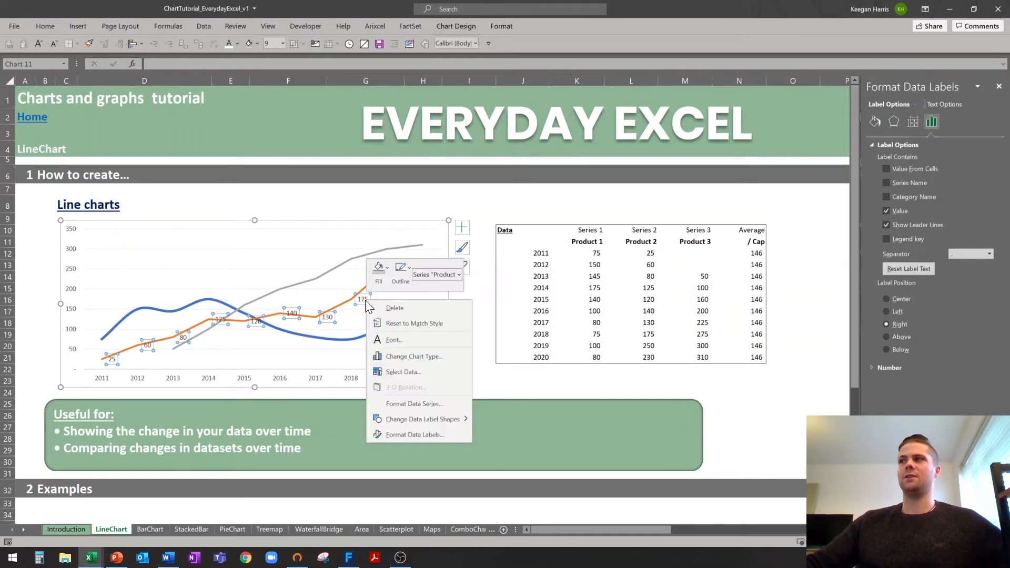
left_click(410, 434)
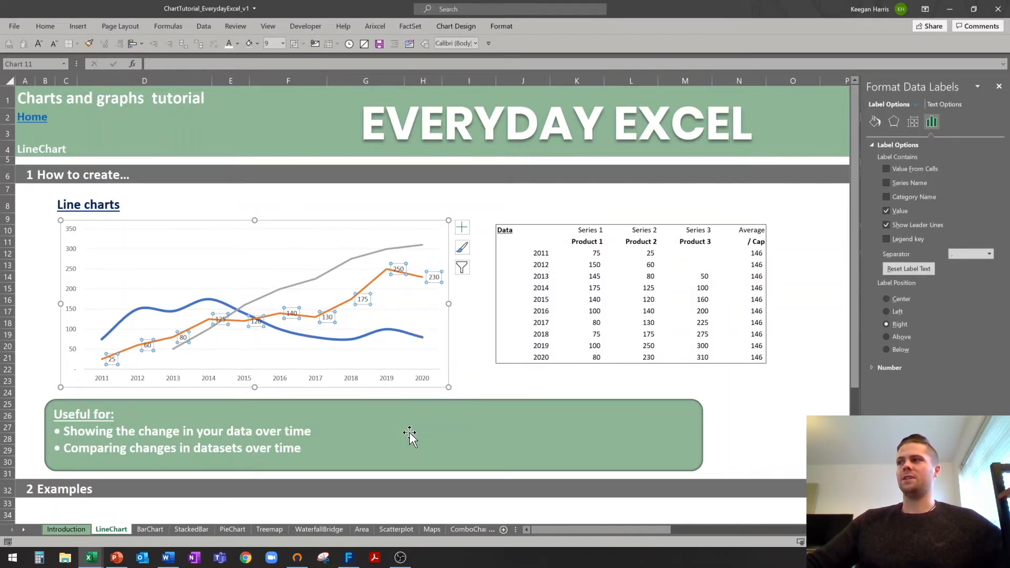
left_click(887, 300)
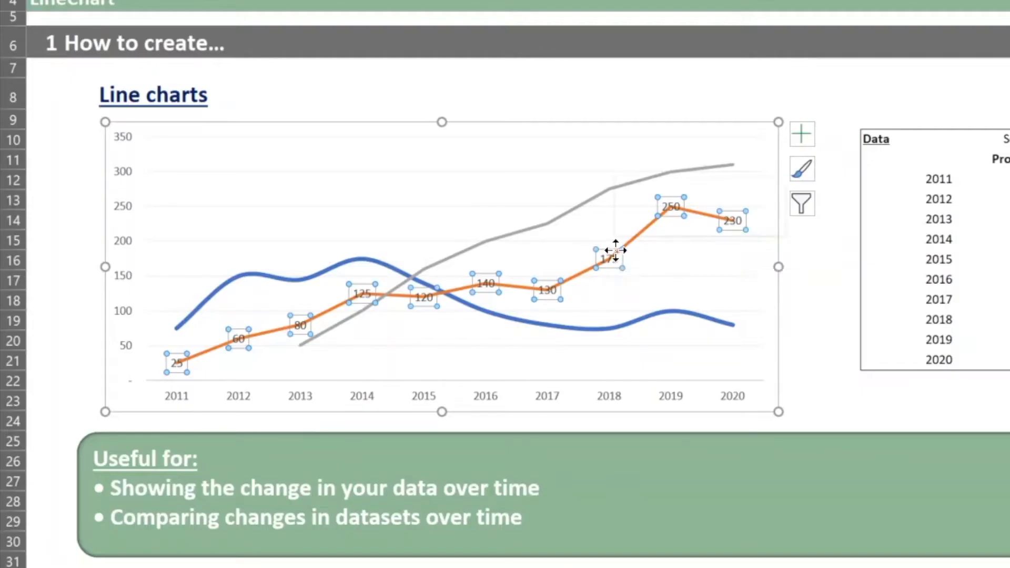
Fill the Product 2 data labels with dark orange.
right_click(616, 250)
left_click(646, 213)
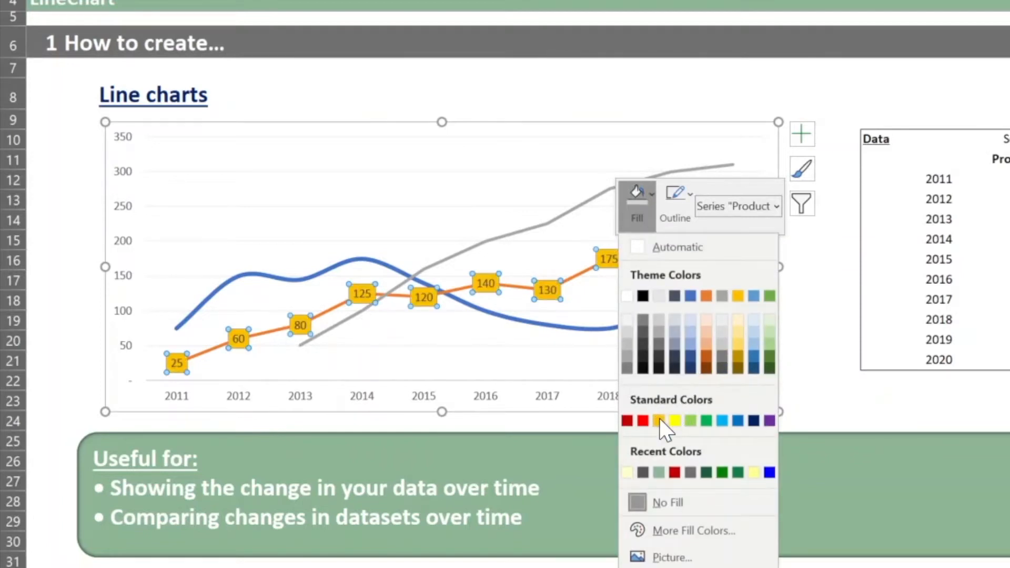
left_click(707, 358)
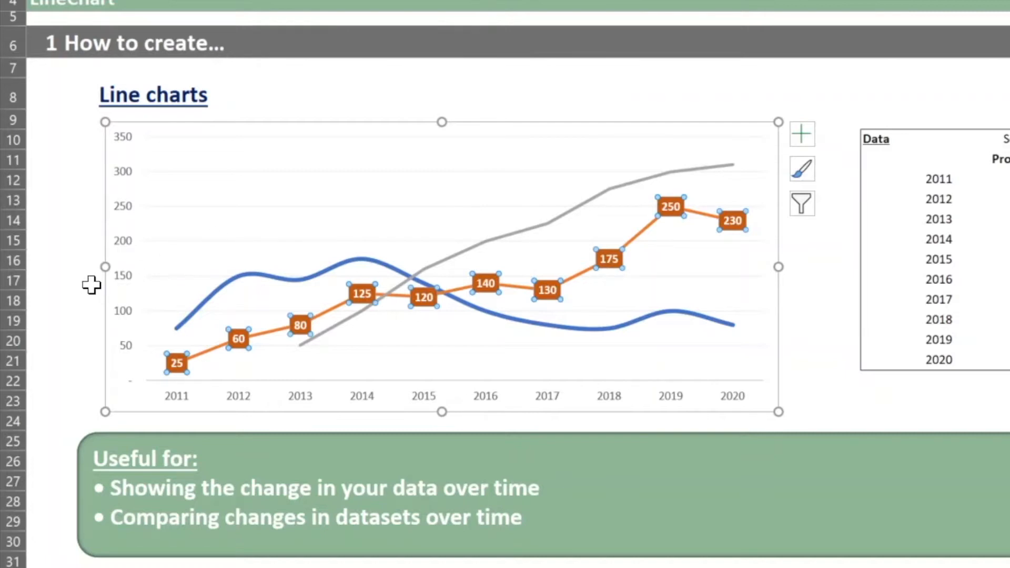
left_click(71, 219)
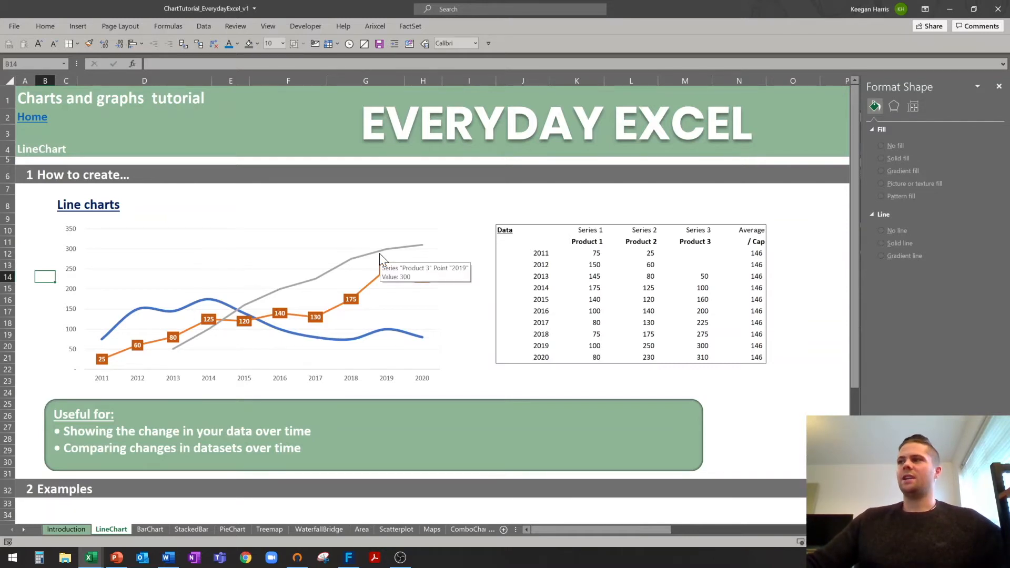
Widen the line chart by dragging its right edge.
left_click(434, 300)
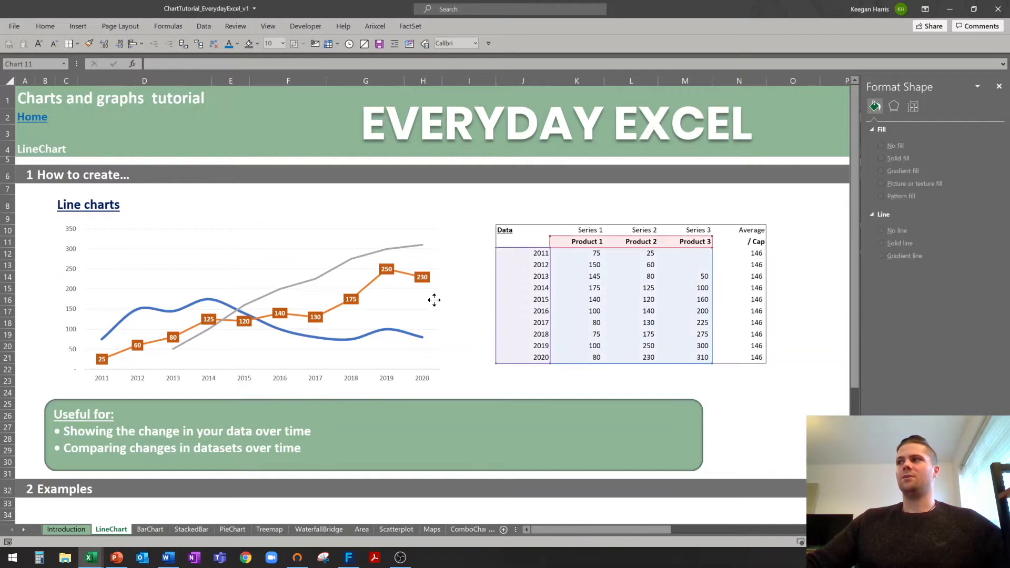
left_click_drag(450, 305, 485, 305)
left_click(396, 211)
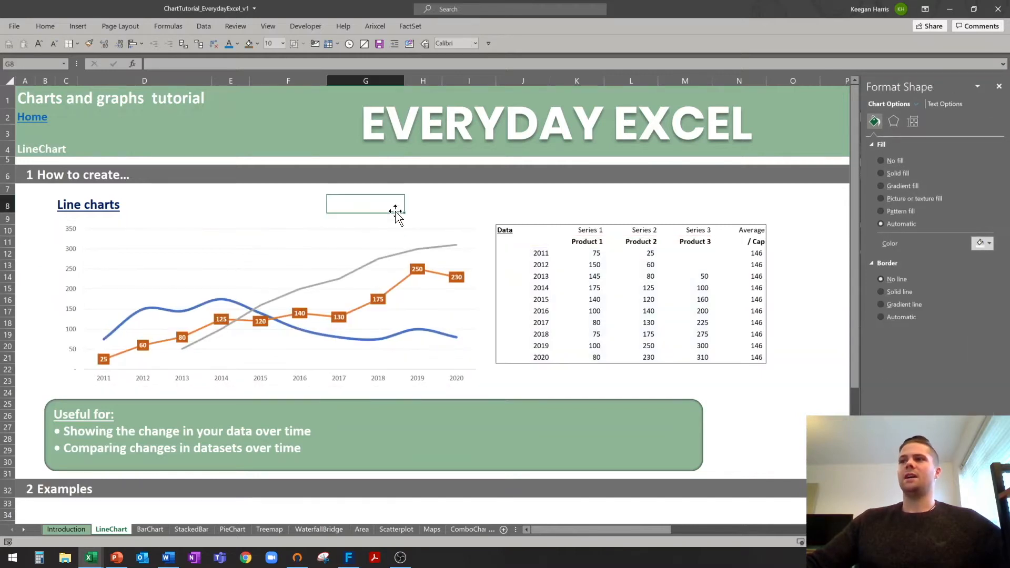
Close the formatting side panel.
scroll(395, 219, "down", 8)
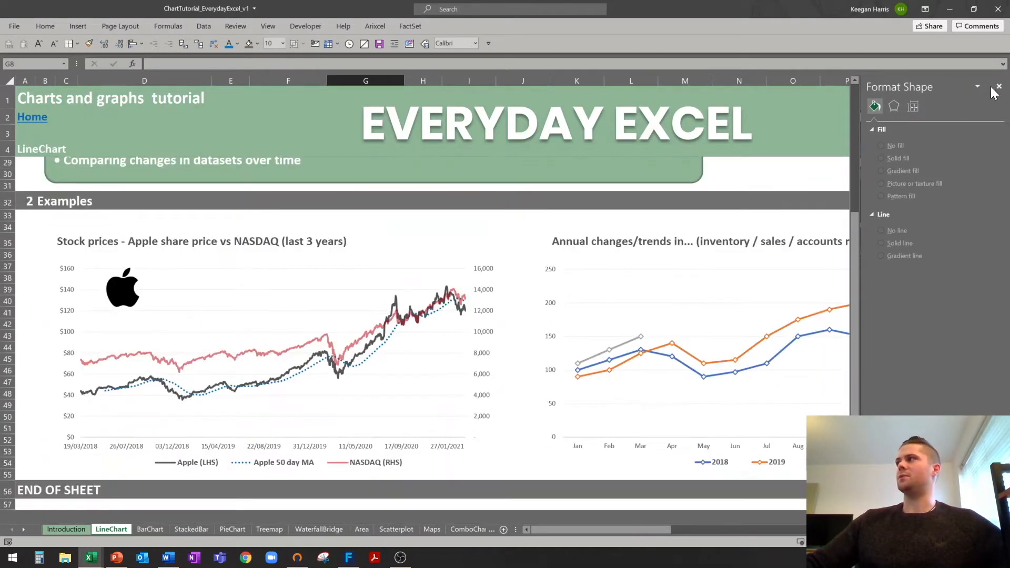
left_click(998, 86)
left_click(26, 215)
scroll(26, 219, "down", 1)
scroll(26, 220, "up", 1)
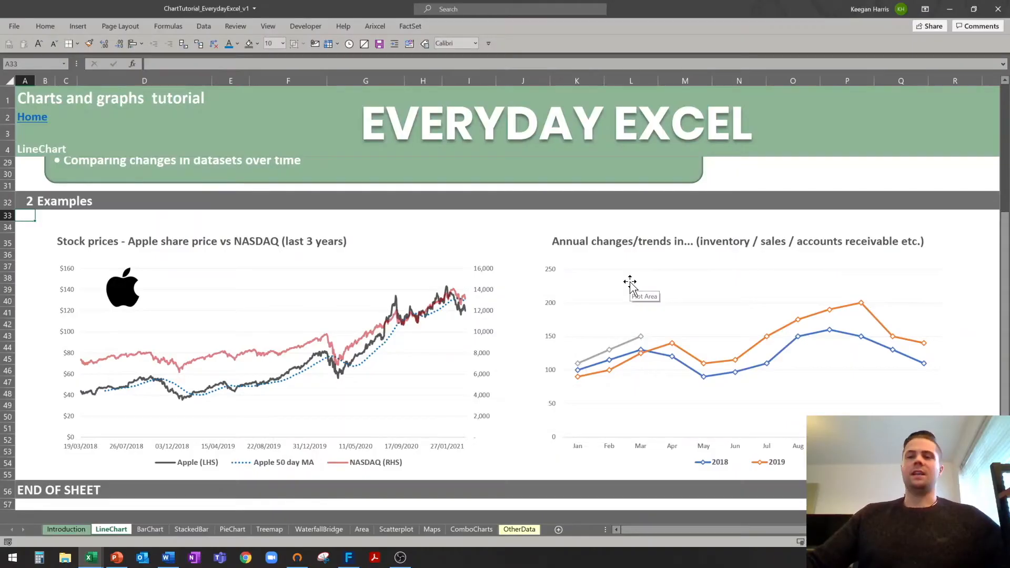
Look over the annual trends and annual changes example charts on the LineChart sheet.
left_click(630, 282)
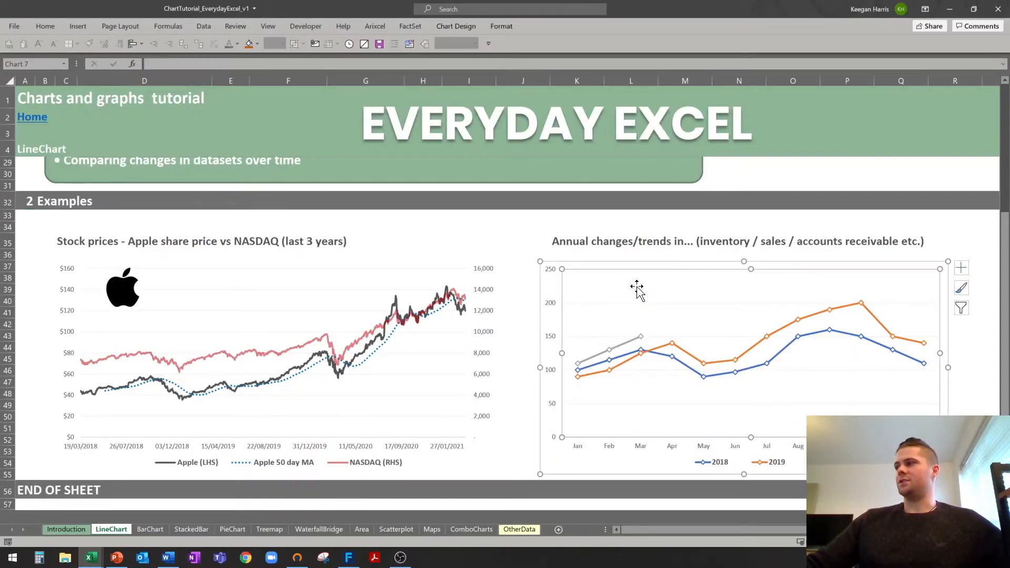
left_click(523, 254)
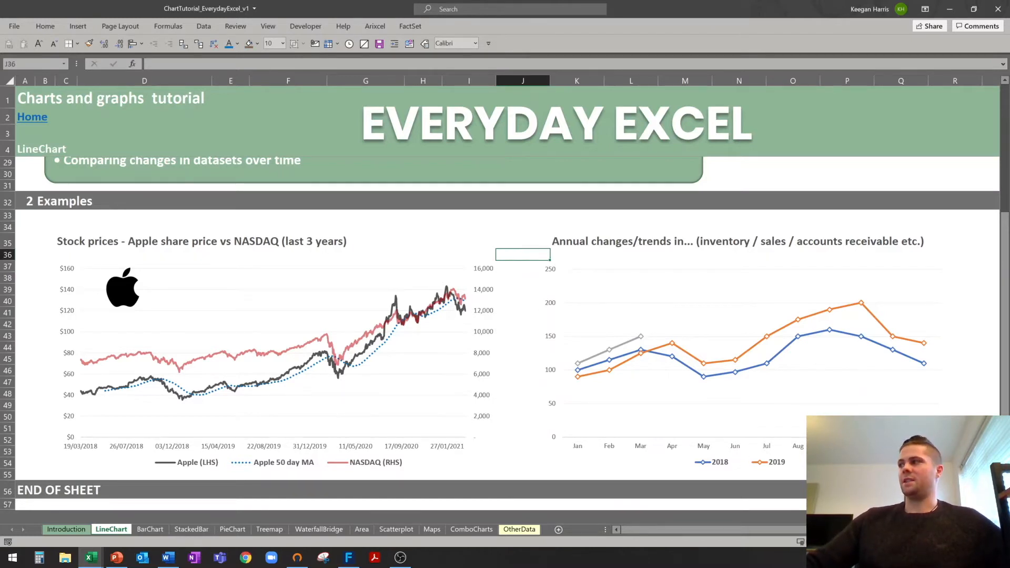
left_click(821, 459)
scroll(535, 248, "down", 1)
left_click(532, 217)
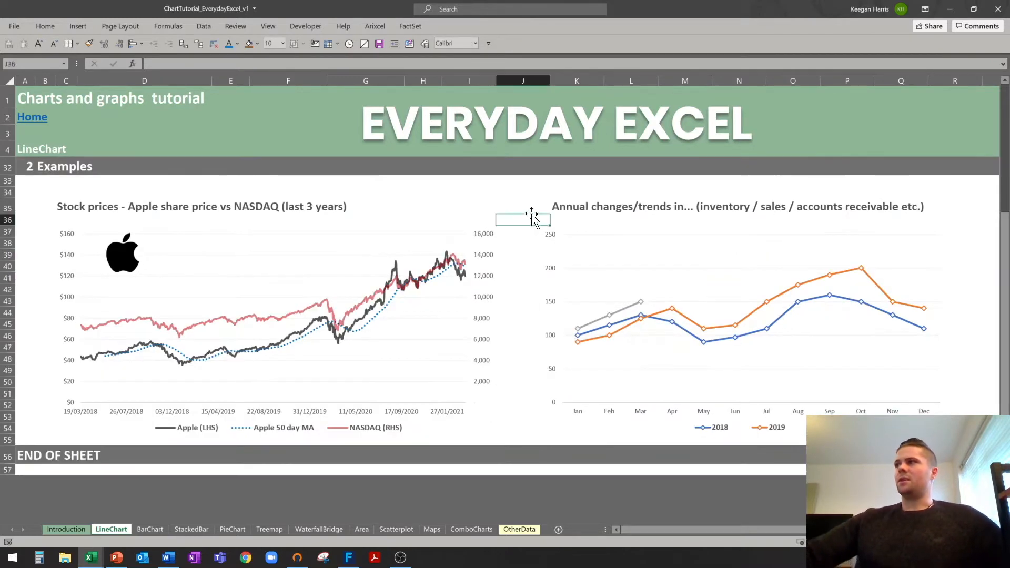
left_click(563, 207)
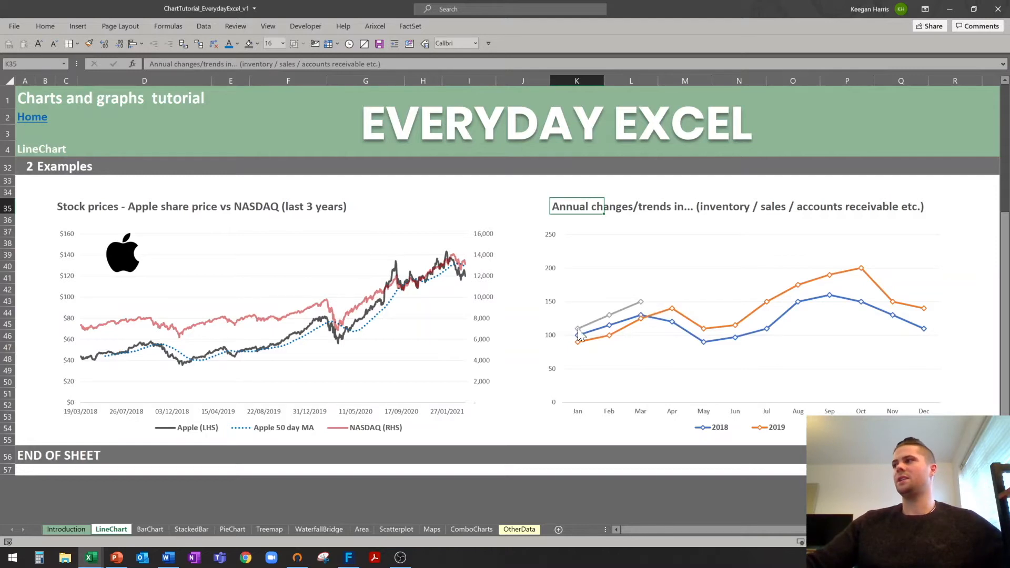
mouse_move(674, 312)
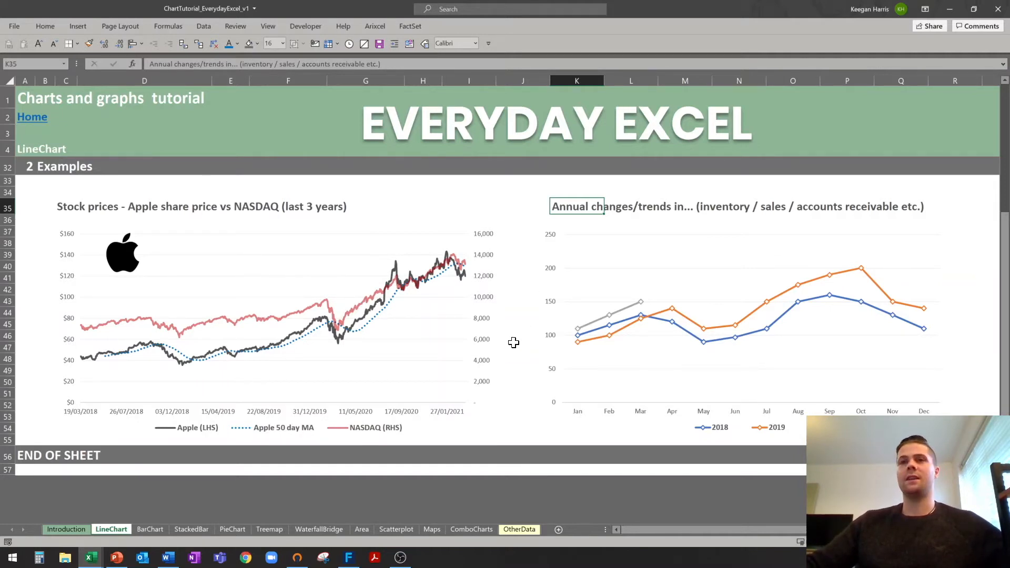
scroll(514, 342, "up", 9)
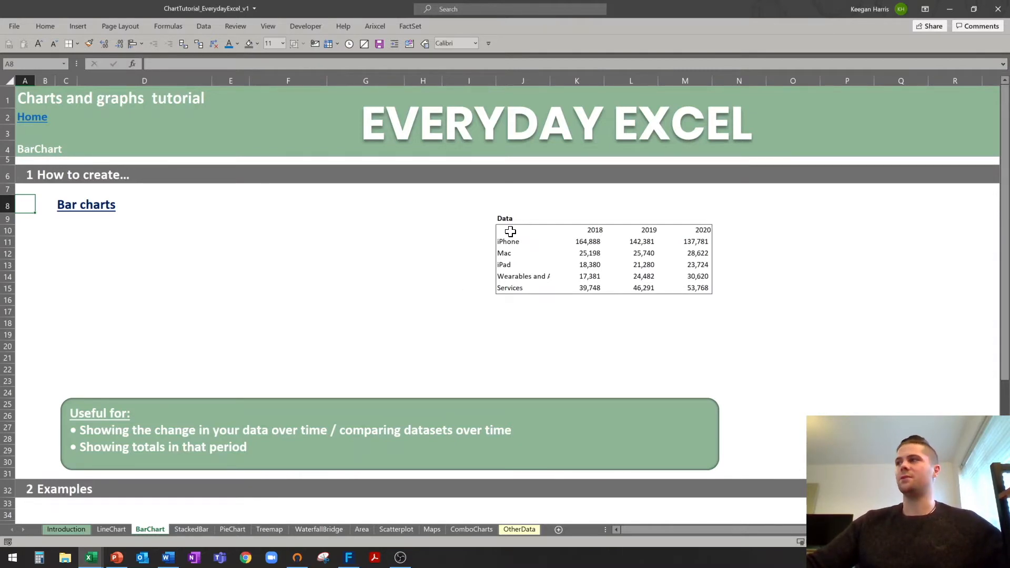
Auto-fit column J so 'Wearables and Accessories' shows in full, then select J10:K15.
left_click_drag(503, 230, 590, 287)
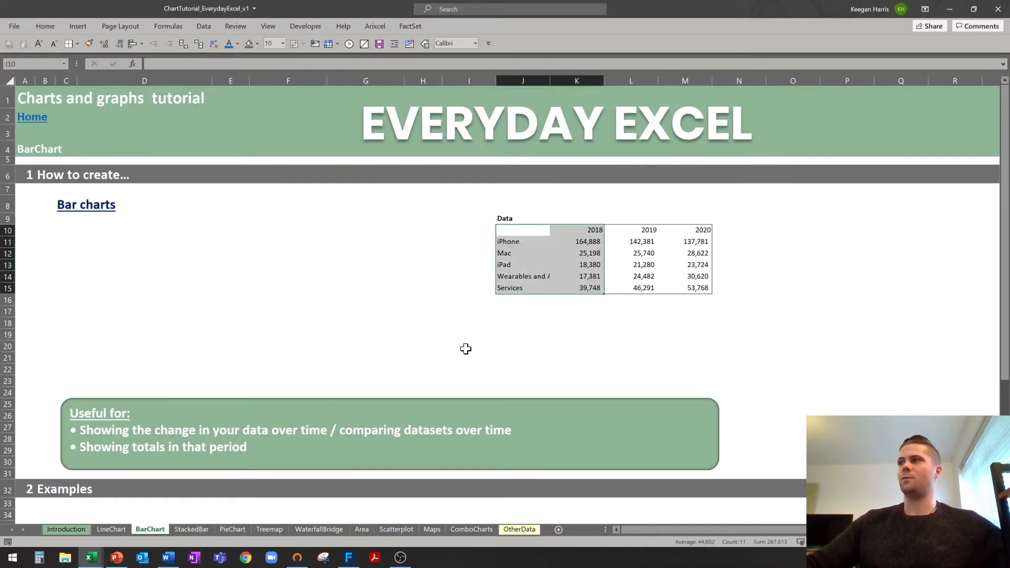
left_click(516, 241)
key("Down")
key("Down")
key("Down")
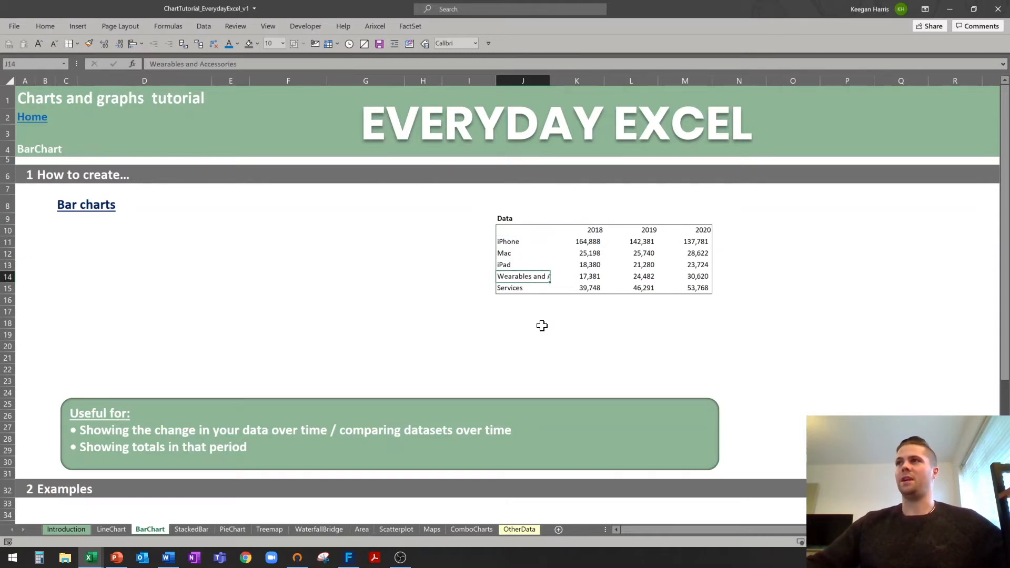
double_click(550, 82)
left_click(534, 286)
left_click_drag(510, 230, 697, 290)
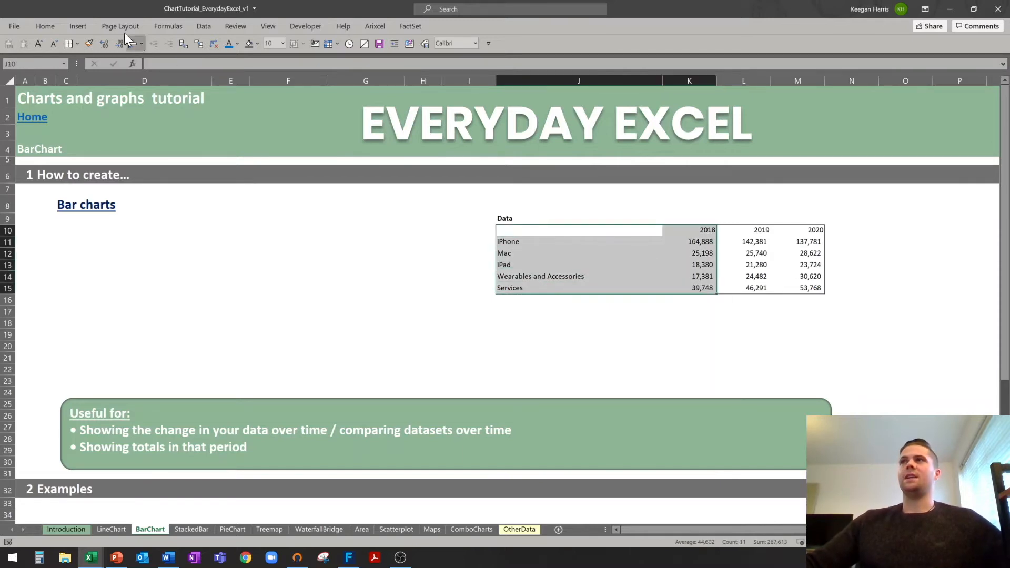
Insert a clustered column chart of the 2018 figures under the Bar charts heading.
left_click(82, 25)
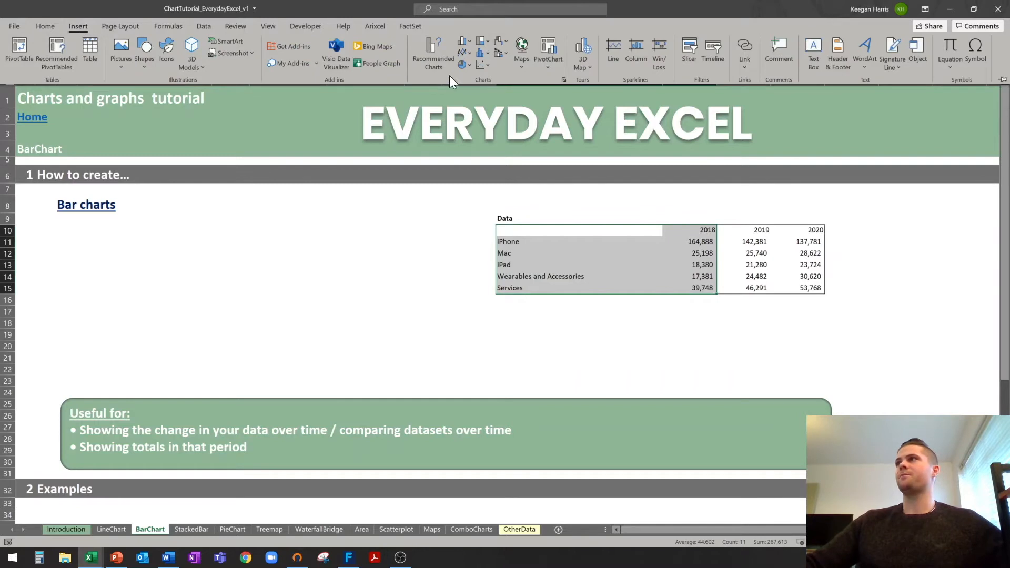
left_click(465, 42)
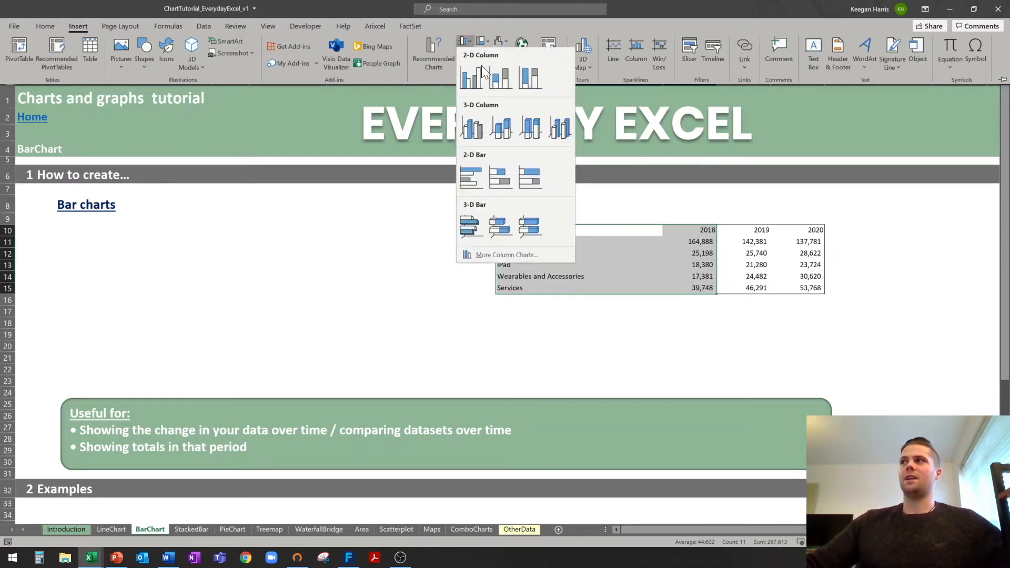
left_click(472, 82)
left_click_drag(444, 256, 155, 224)
left_click_drag(356, 305, 424, 311)
left_click(469, 335)
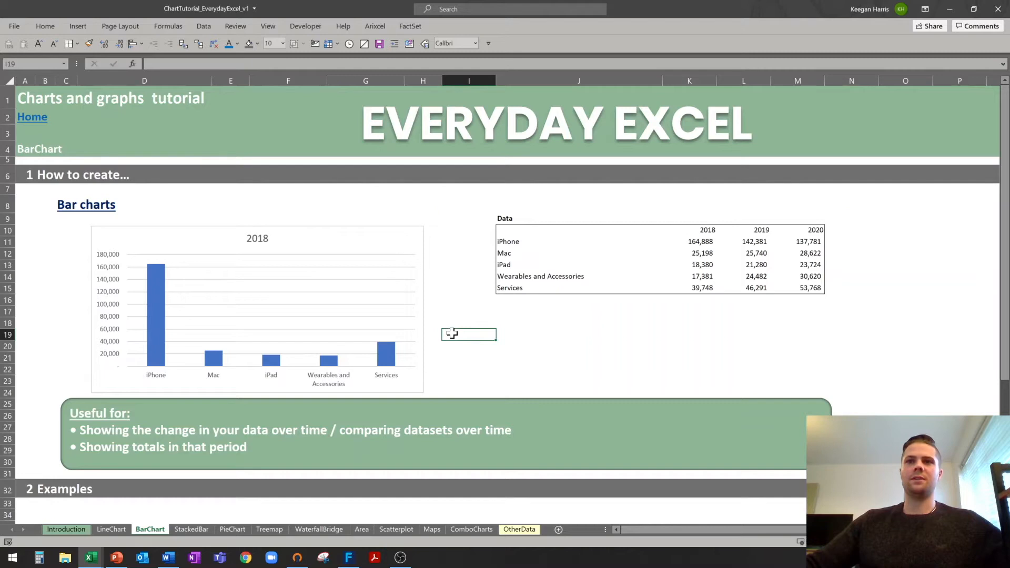
Extend the column chart's data range to include 2019 and 2020.
left_click(409, 286)
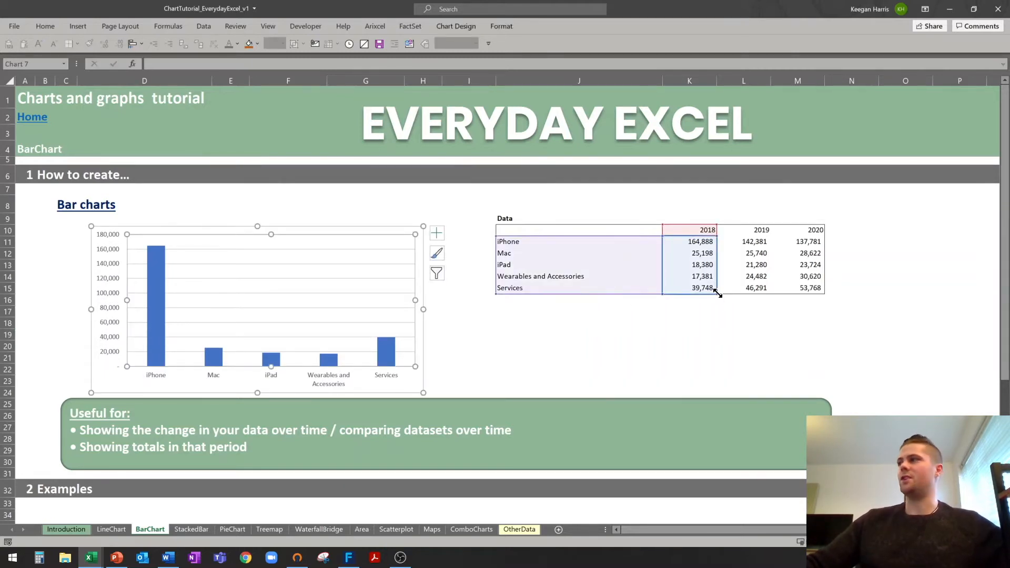
left_click_drag(716, 293, 817, 293)
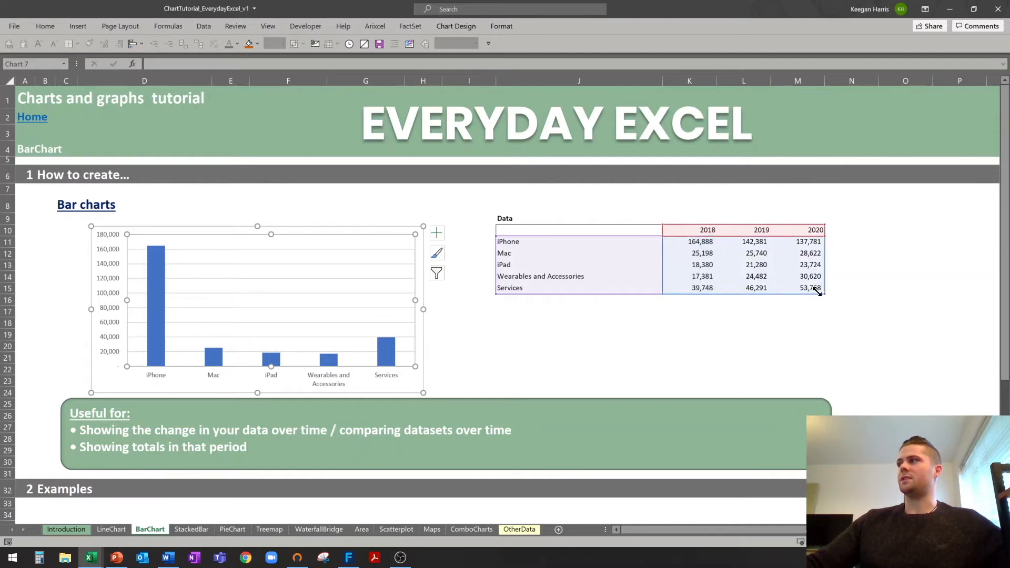
left_click(542, 335)
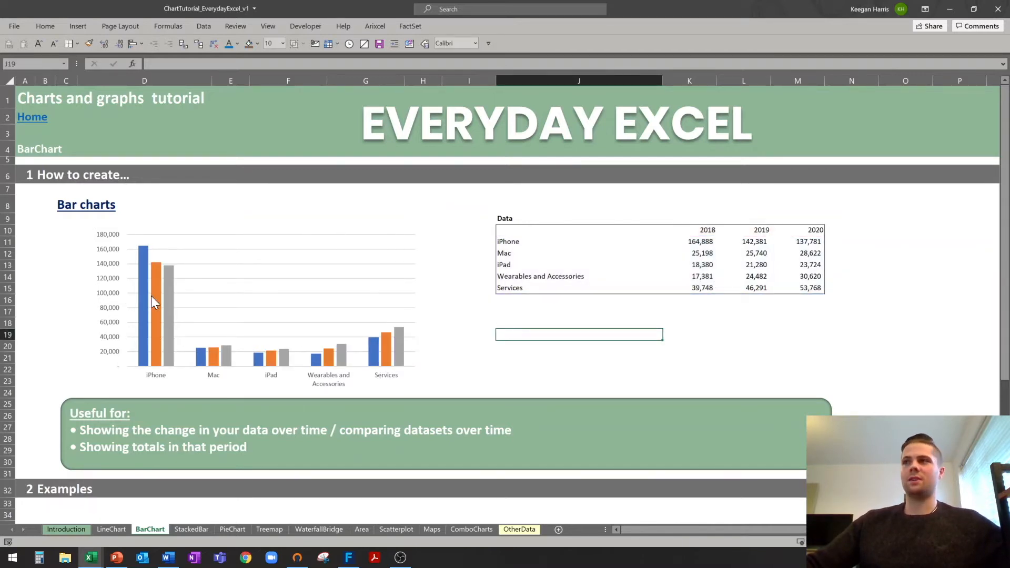
left_click(347, 232)
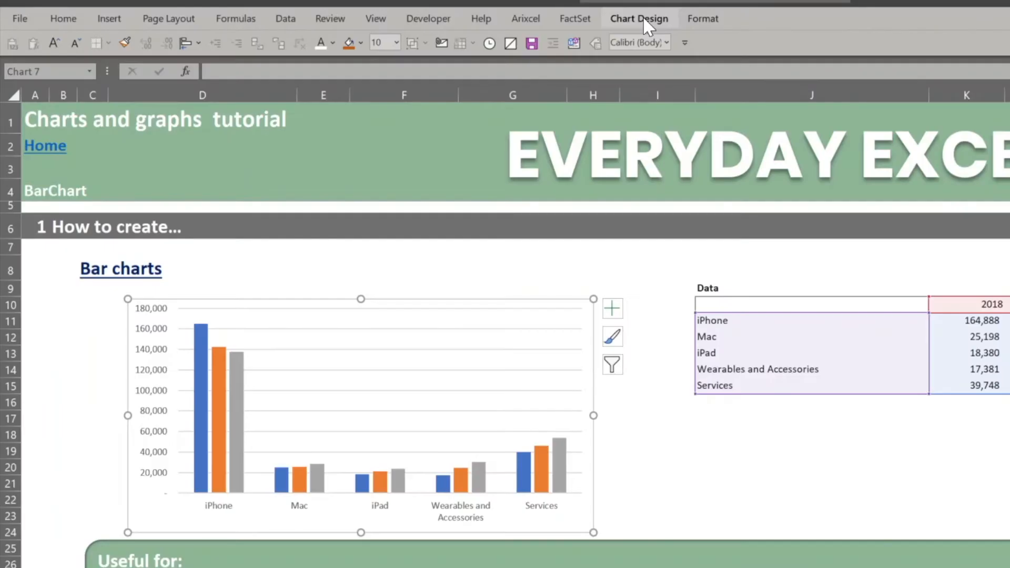
Place the column chart's legend at the bottom.
left_click(458, 26)
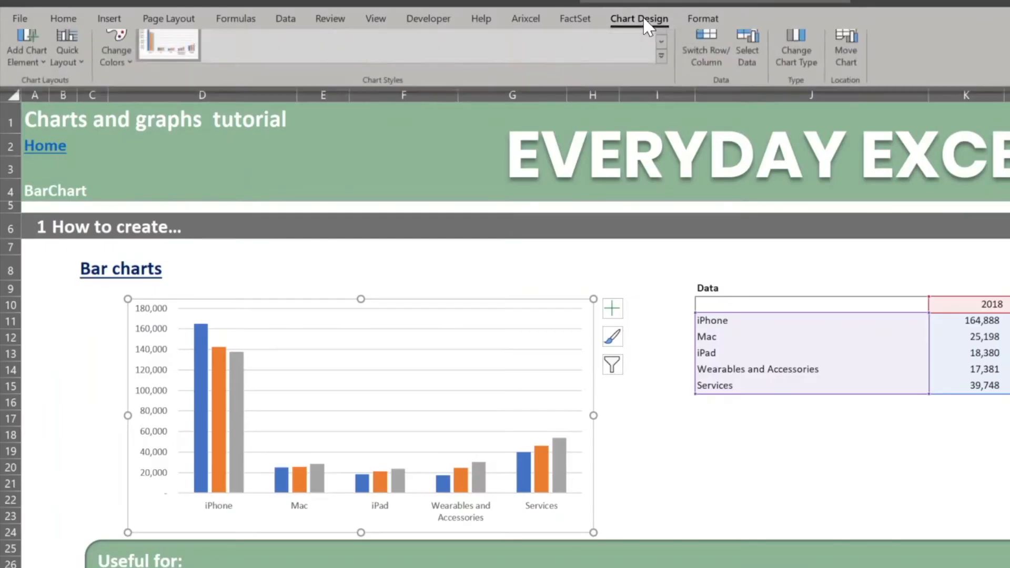
left_click(36, 72)
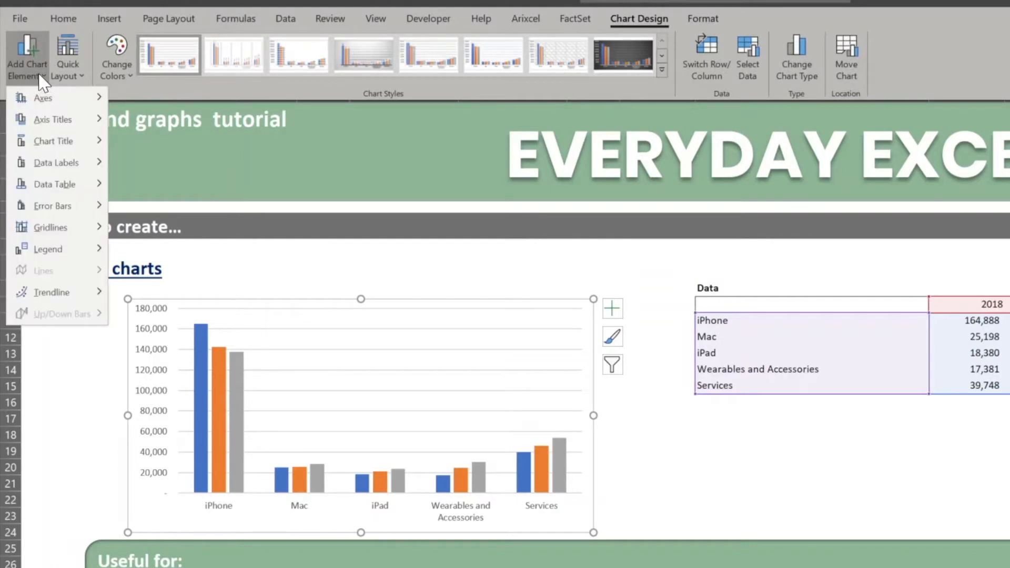
mouse_move(70, 258)
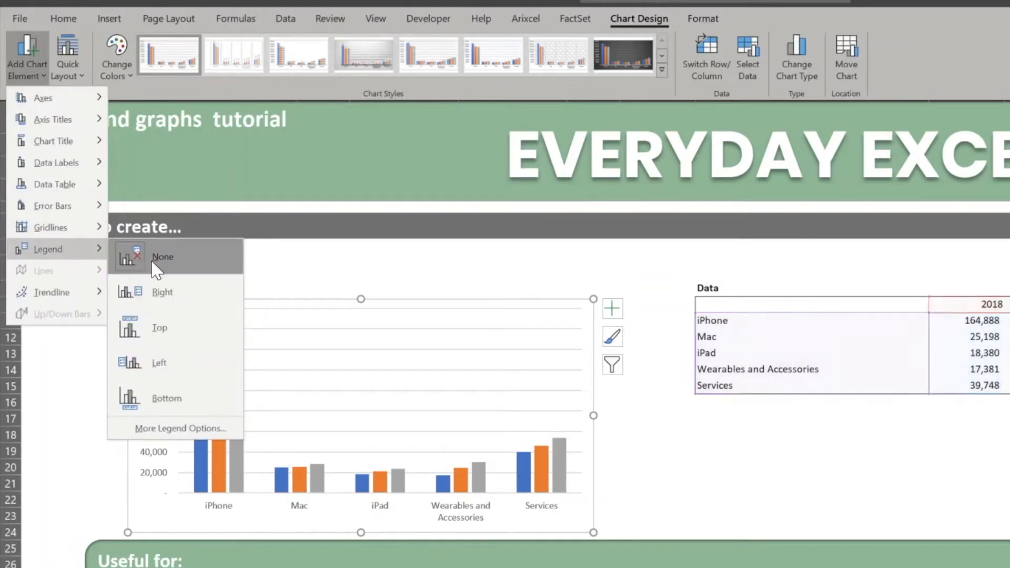
left_click(178, 396)
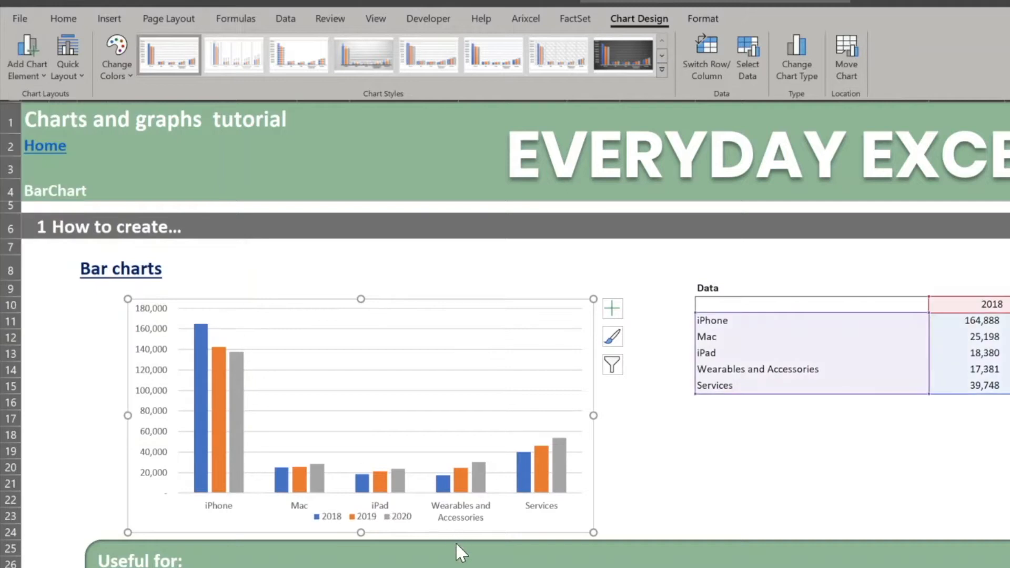
key("ctrl+F1")
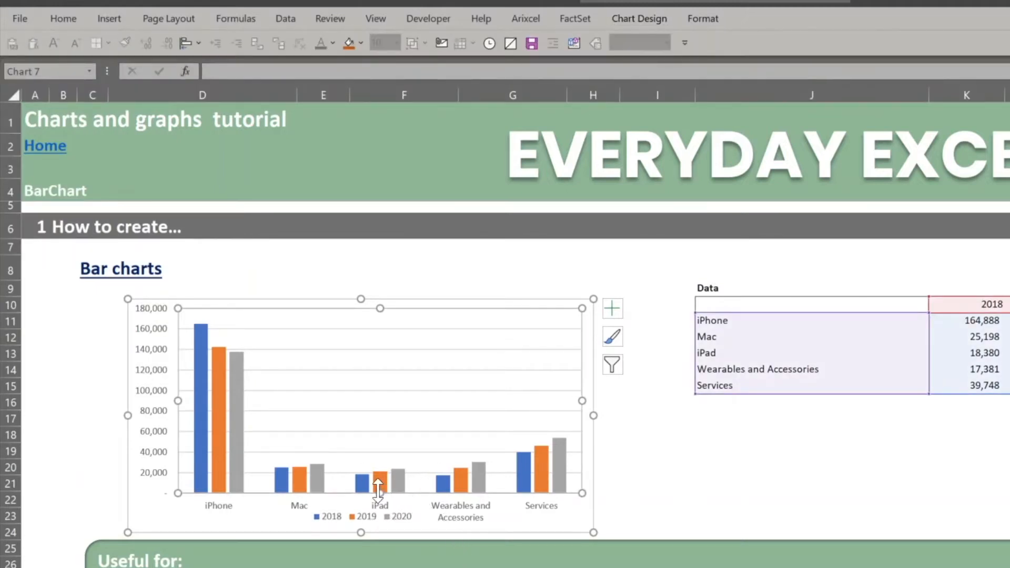
Increase the legend's font size one step.
left_click(380, 477)
left_click(381, 518)
key("ctrl+shift+period")
key("ctrl+shift+period")
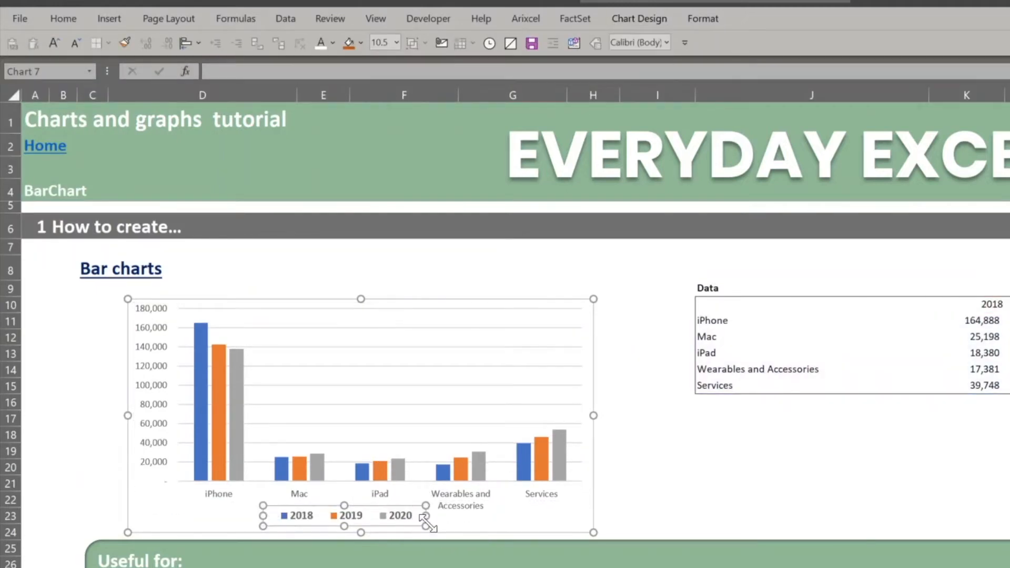
left_click(646, 508)
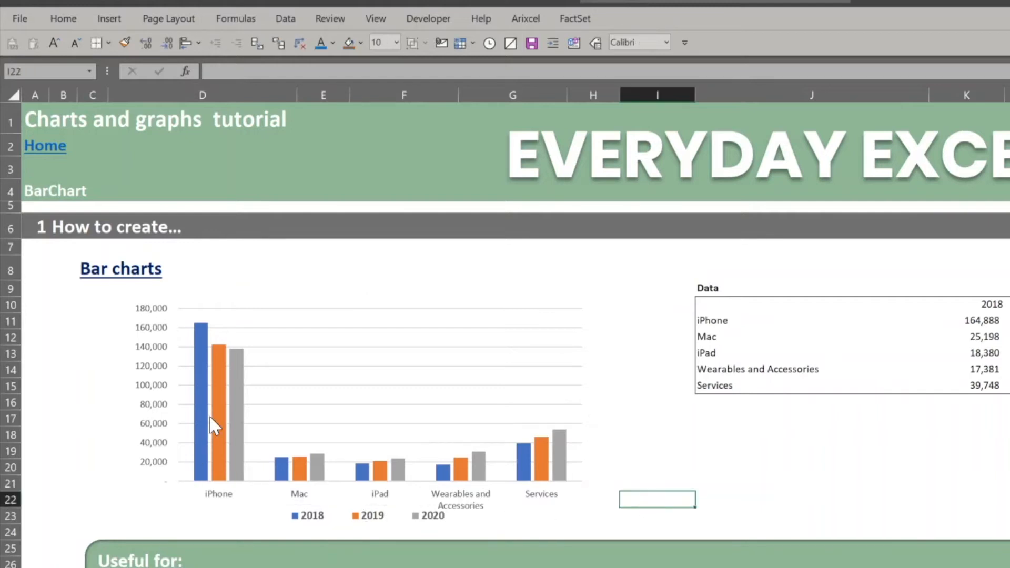
mouse_move(202, 408)
mouse_move(563, 472)
left_click(475, 316)
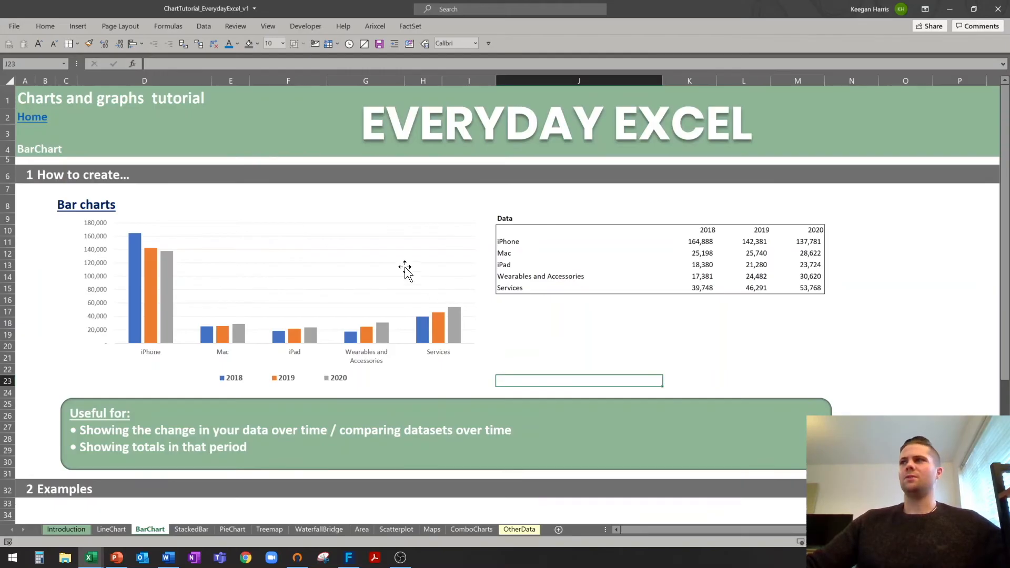
Switch rows and columns so the chart groups bars by year along the axis.
left_click(344, 231)
left_click(316, 215)
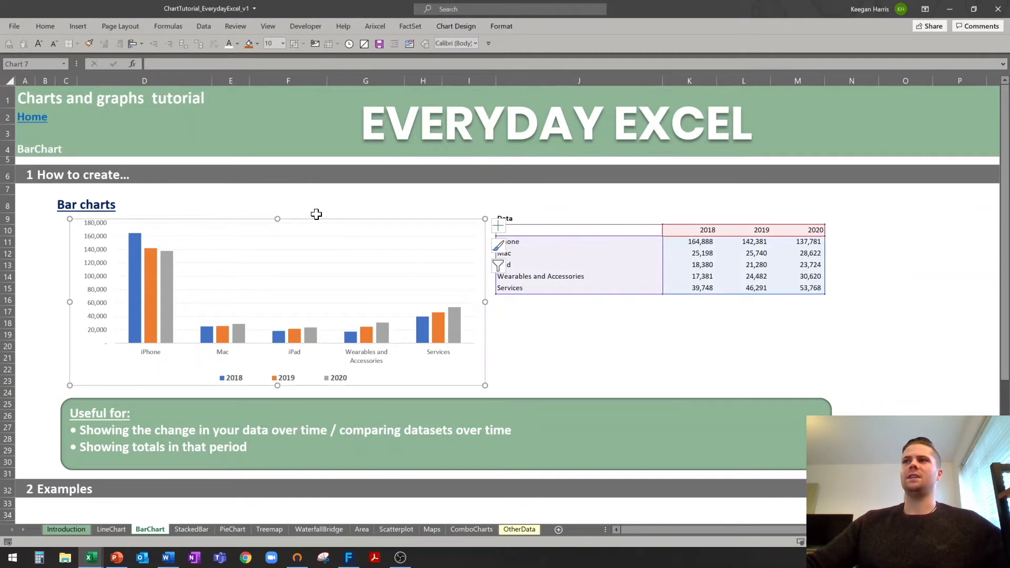
left_click(463, 27)
left_click(507, 58)
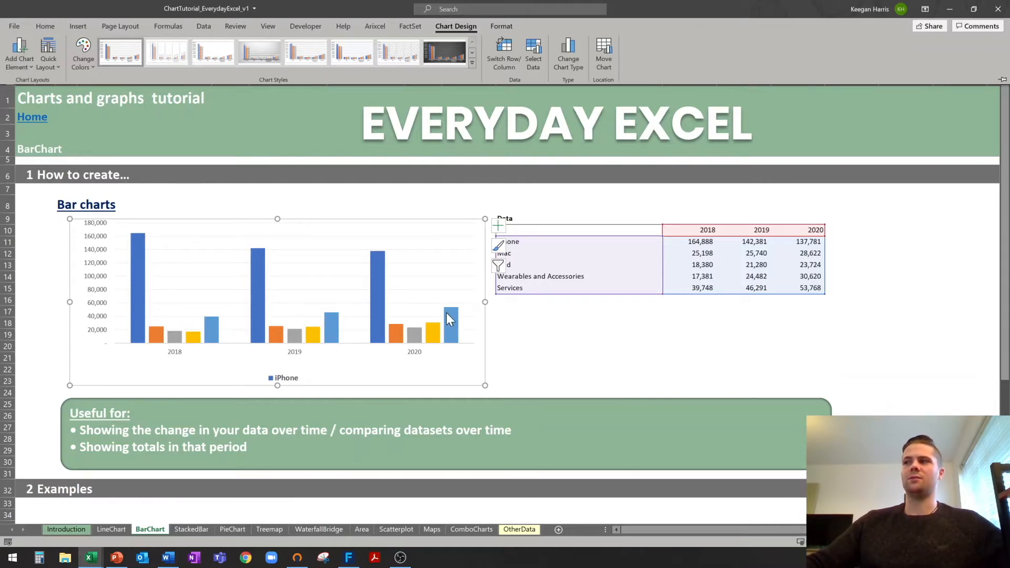
Widen the legend from both ends so its labels spread further apart.
left_click(284, 379)
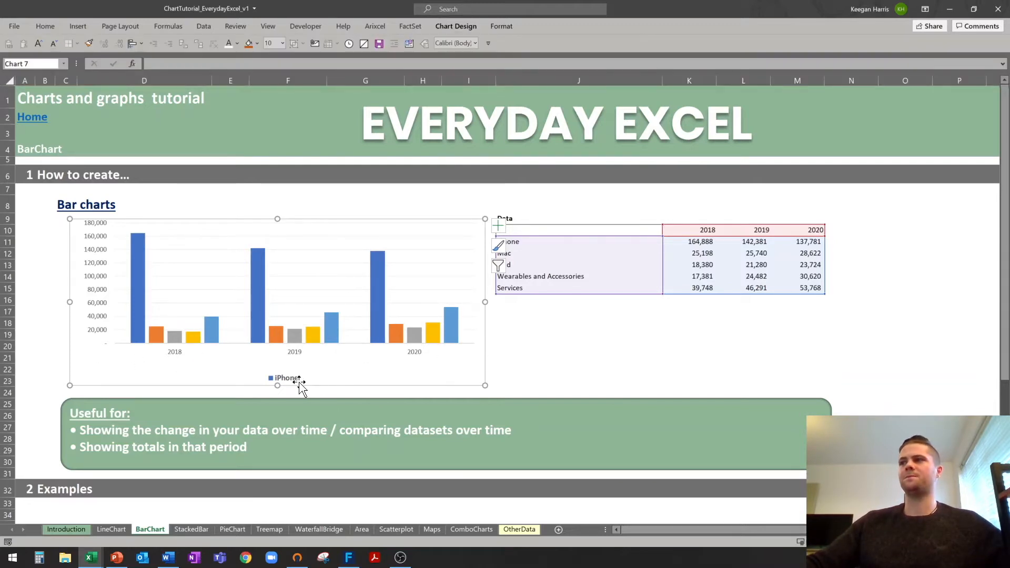
left_click_drag(190, 378, 109, 377)
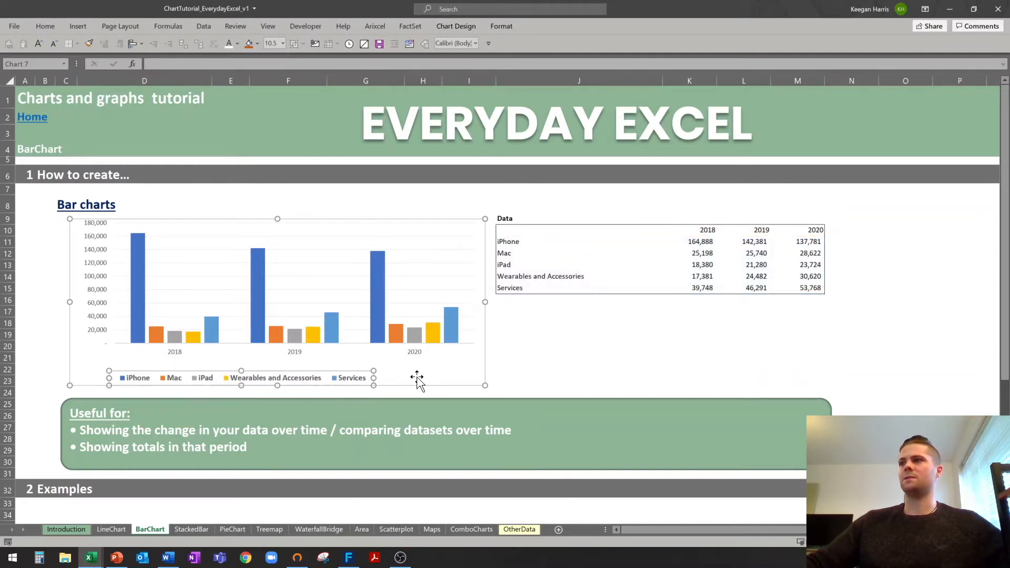
left_click_drag(375, 379, 480, 383)
left_click(520, 358)
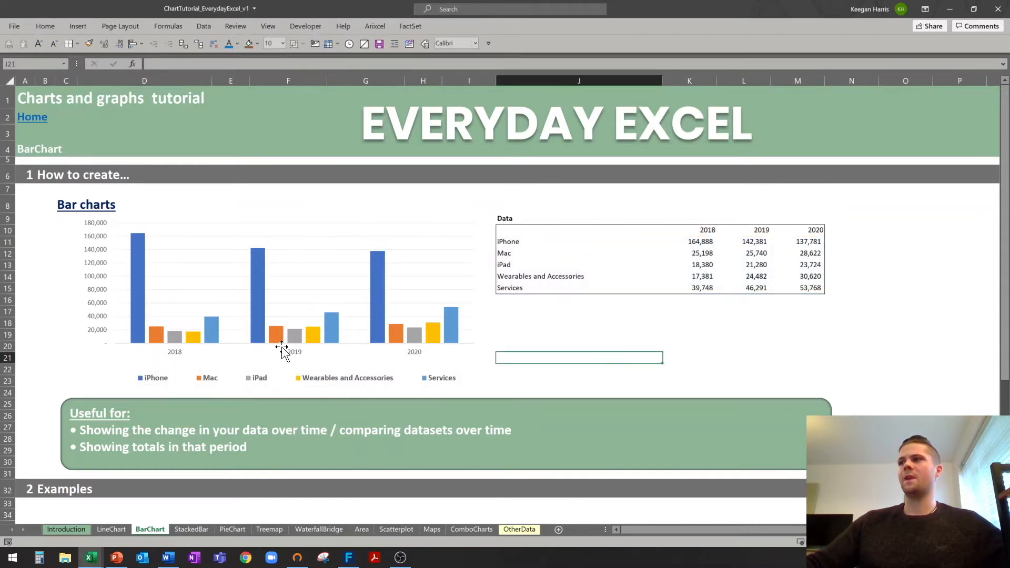
Switch rows and columns back so bars are grouped by product with 2018–2020 series.
left_click(269, 270)
left_click(454, 26)
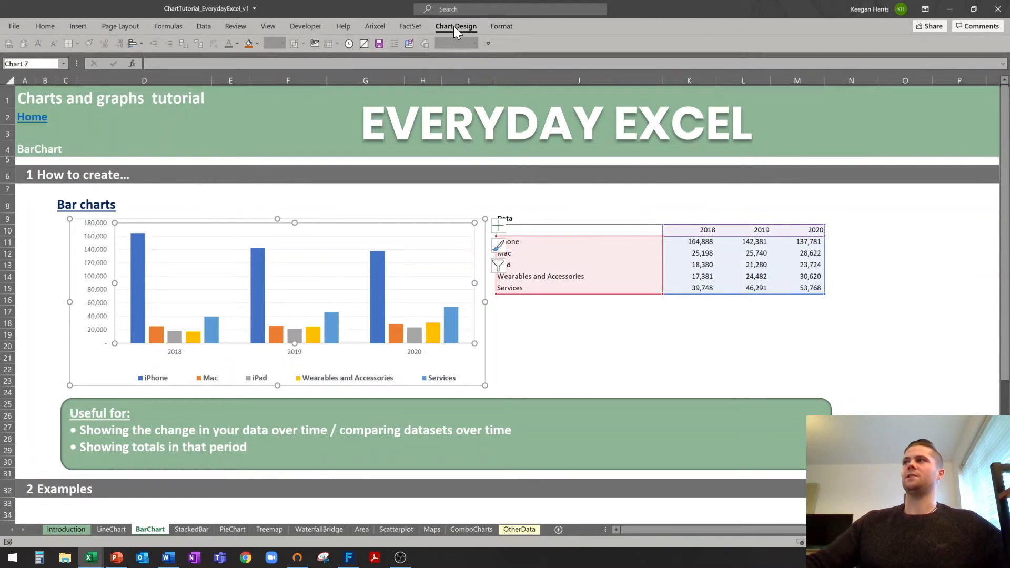
left_click(510, 65)
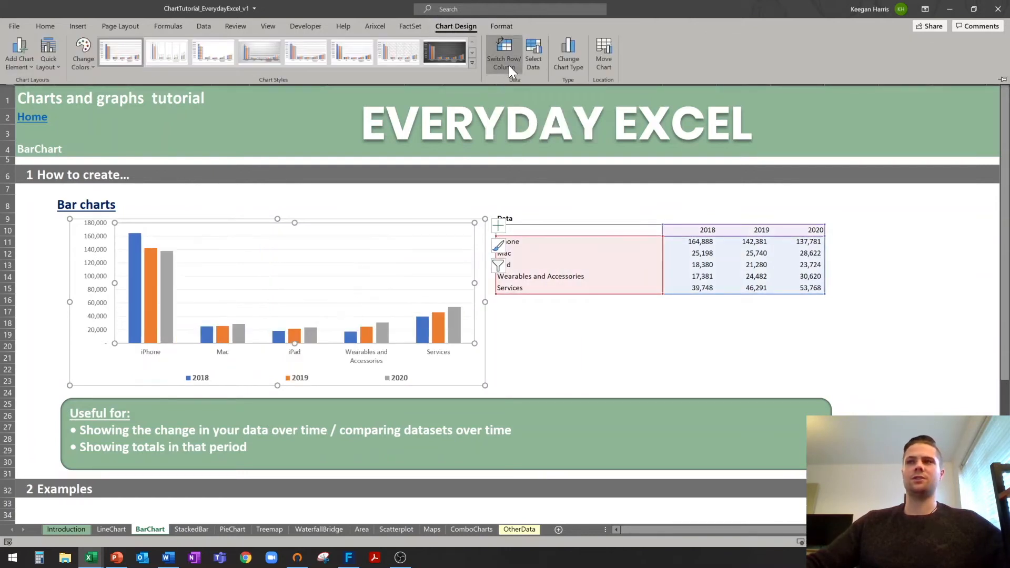
left_click(532, 354)
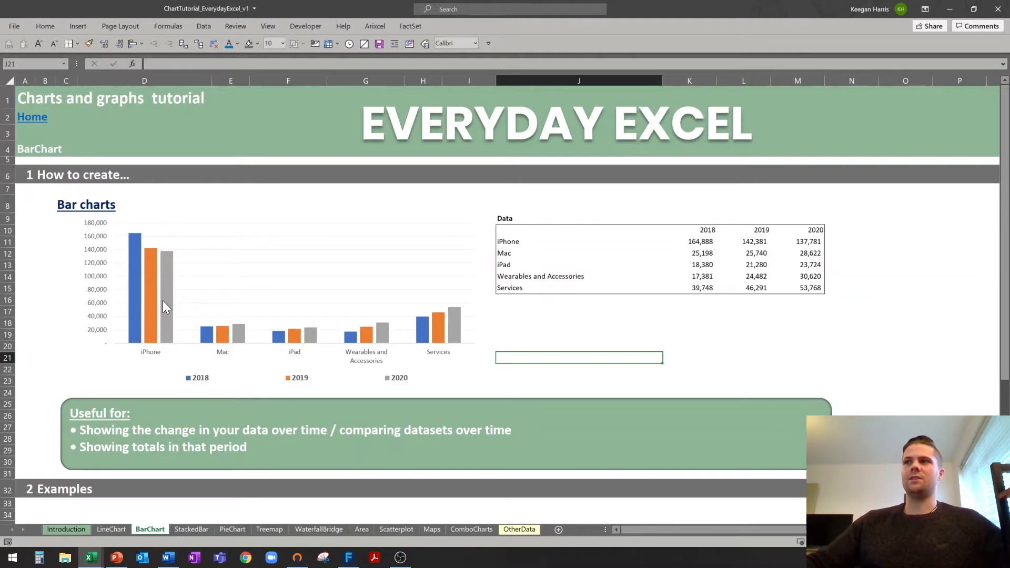
Scroll down to the example charts and inspect the Top 20 salespeople 2020 chart.
mouse_move(155, 292)
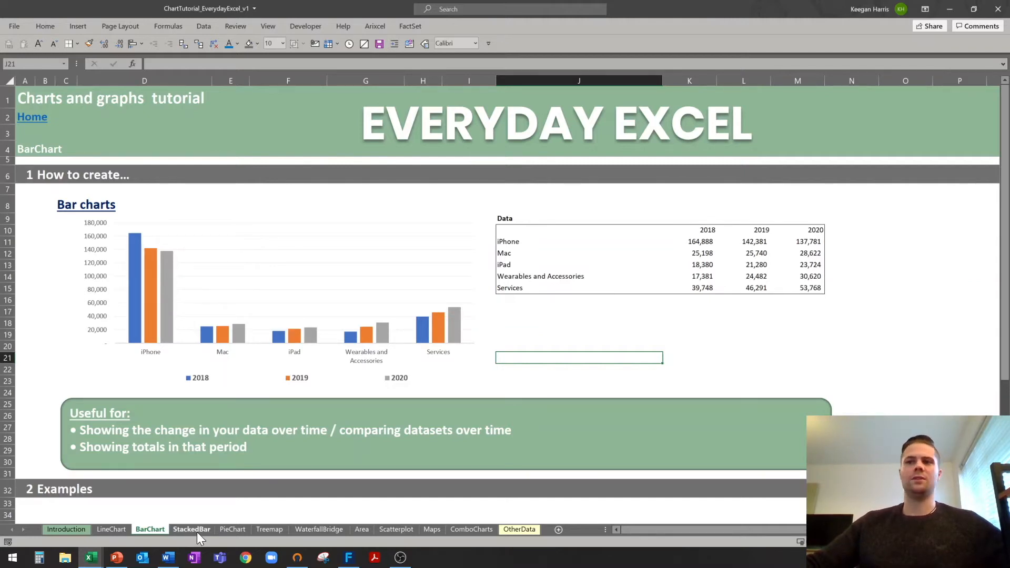
scroll(520, 354, "down", 9)
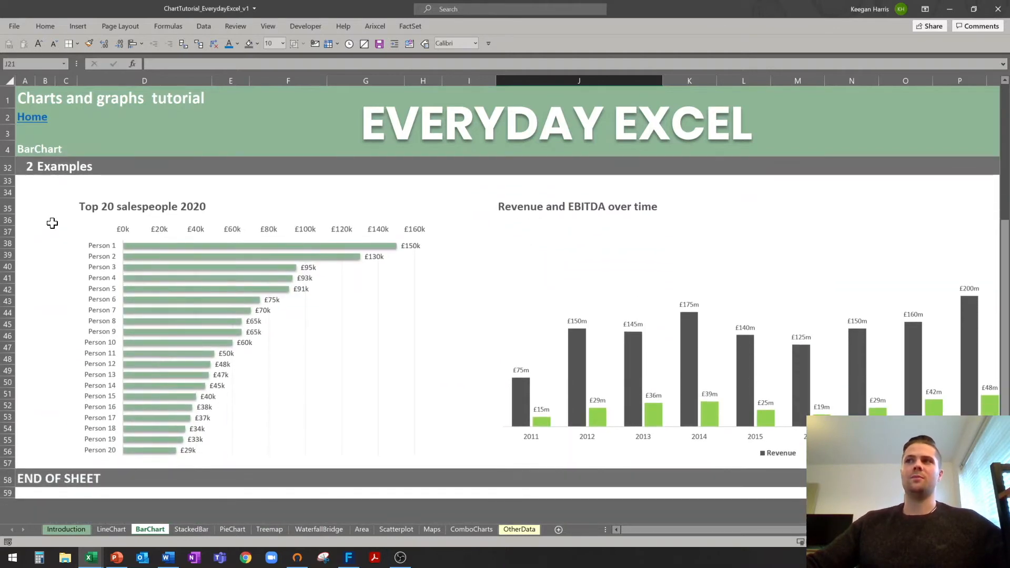
left_click(99, 207)
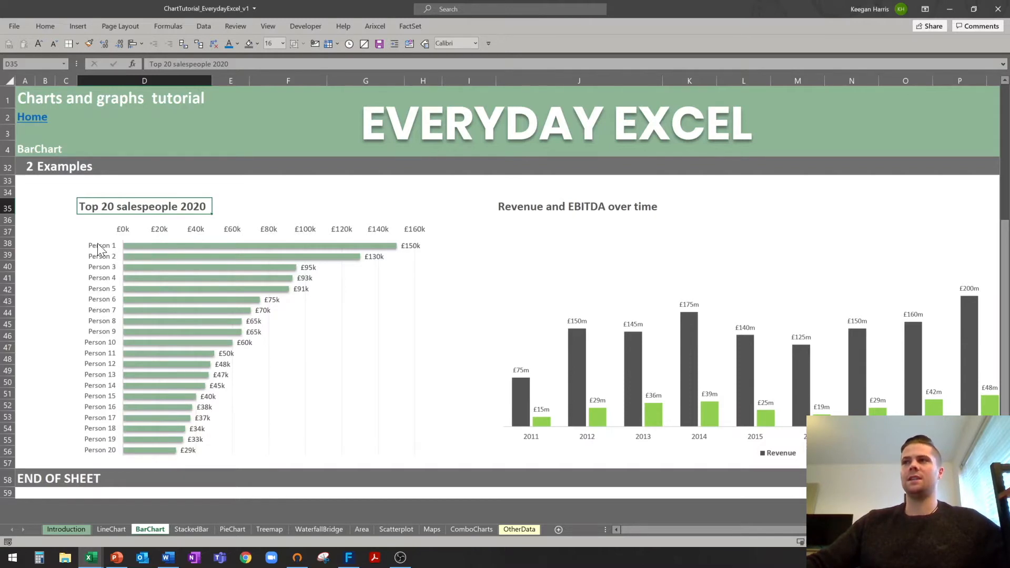
left_click(212, 231)
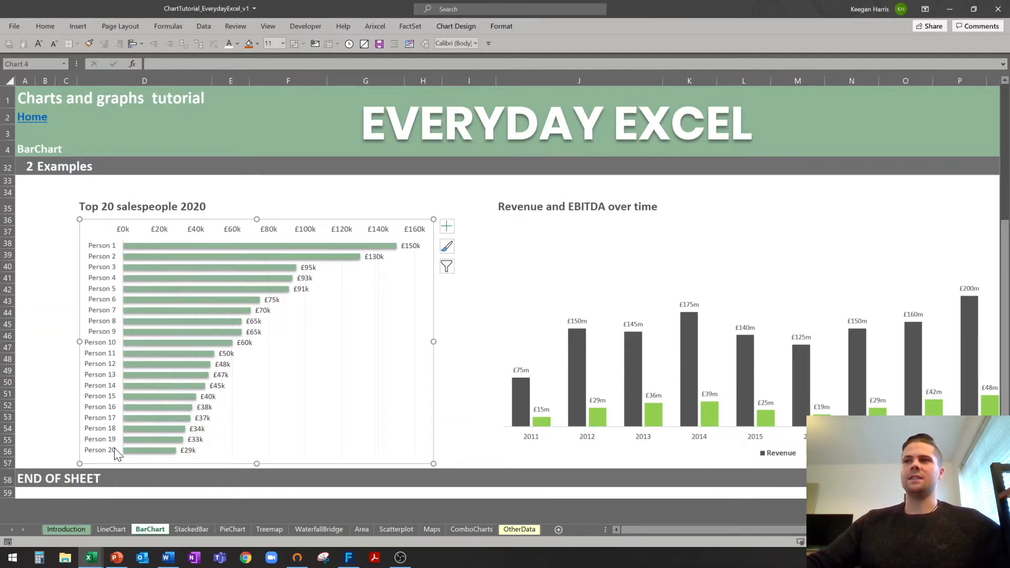
left_click(45, 243)
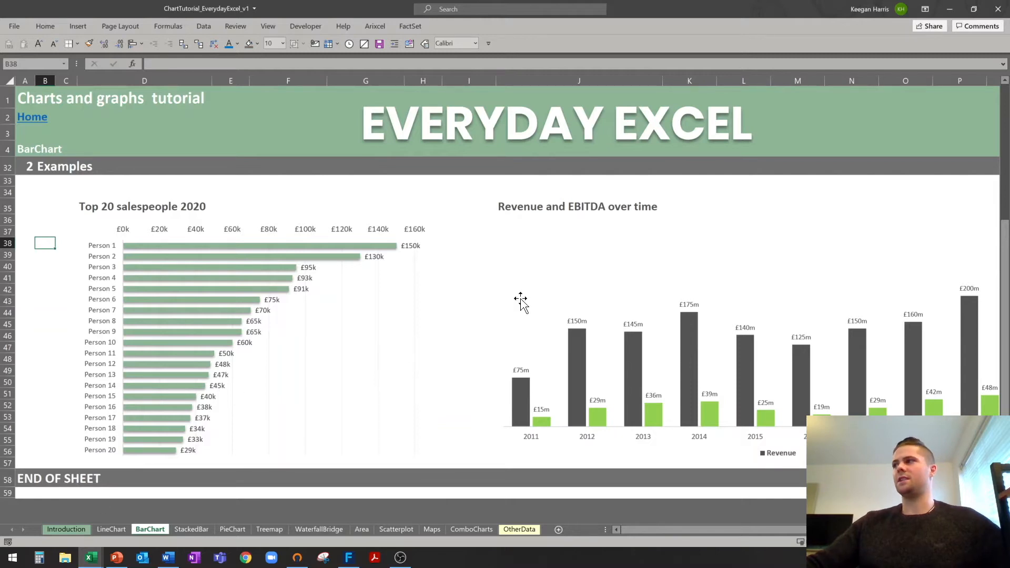
Nudge the Revenue and EBITDA chart slightly up and left into place.
left_click(785, 454)
left_click_drag(779, 529, 813, 529)
left_click(864, 394)
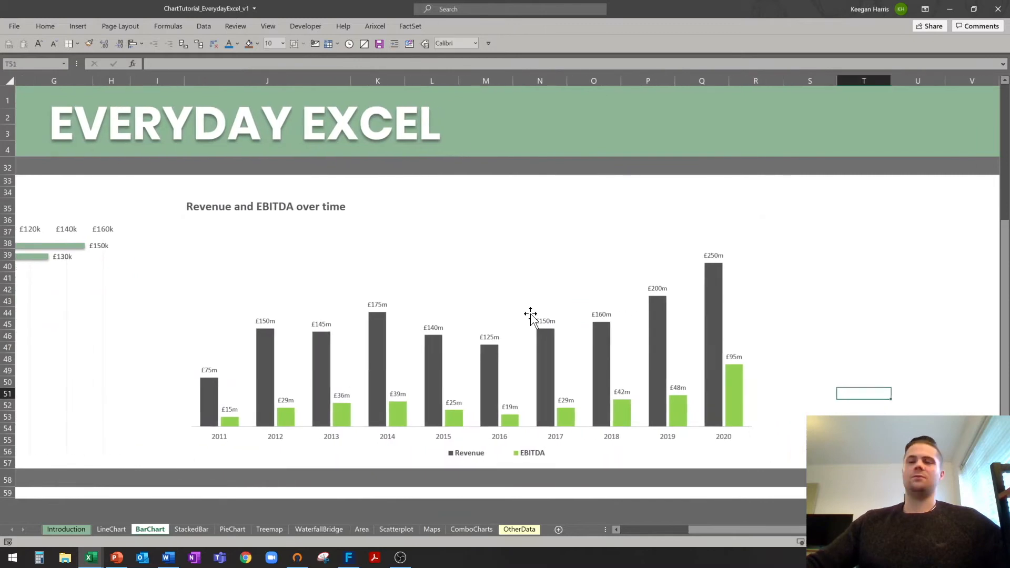
left_click(411, 260)
left_click_drag(352, 222, 349, 220)
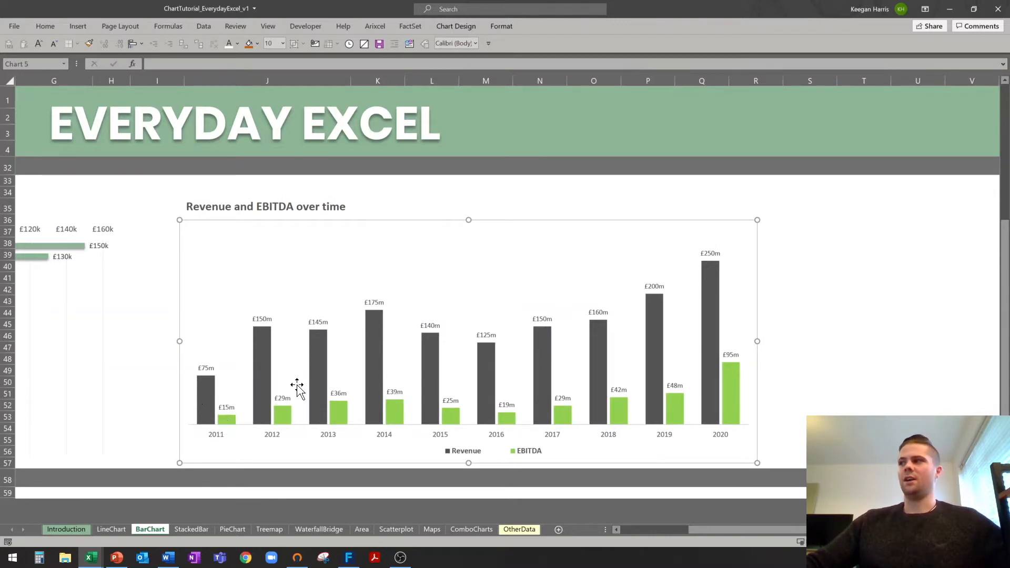
left_click(162, 243)
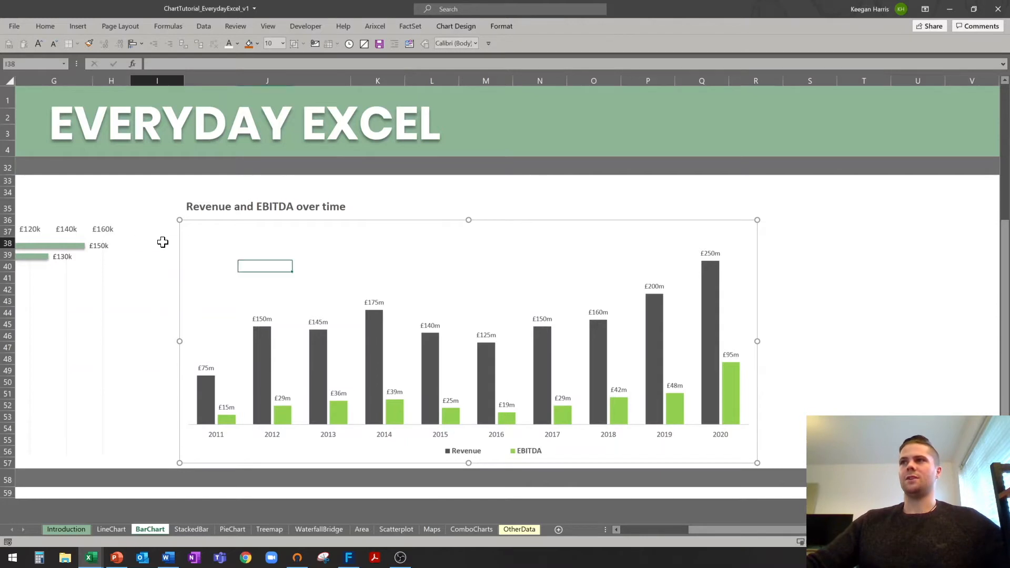
scroll(167, 263, "up", 7)
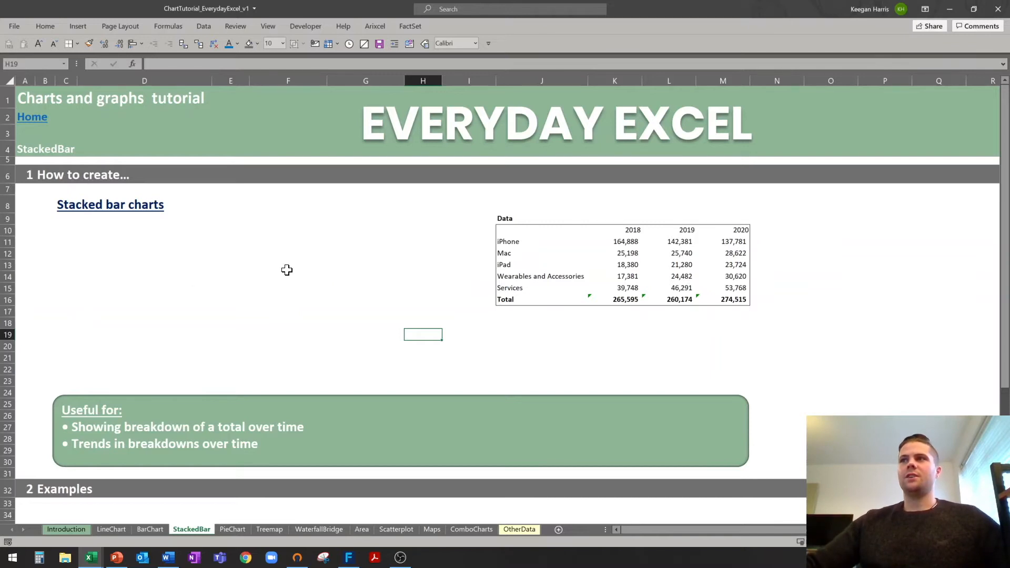
Insert a stacked column chart from the product table including its 2018, 2019 and 2020 headers.
scroll(294, 272, "down", 3)
scroll(300, 266, "up", 3)
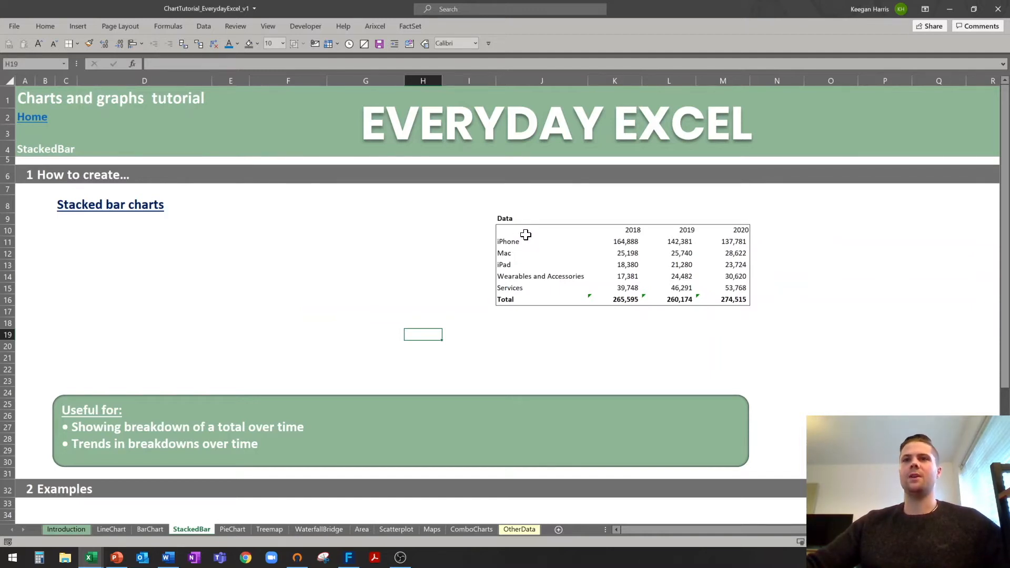
left_click_drag(509, 229, 735, 288)
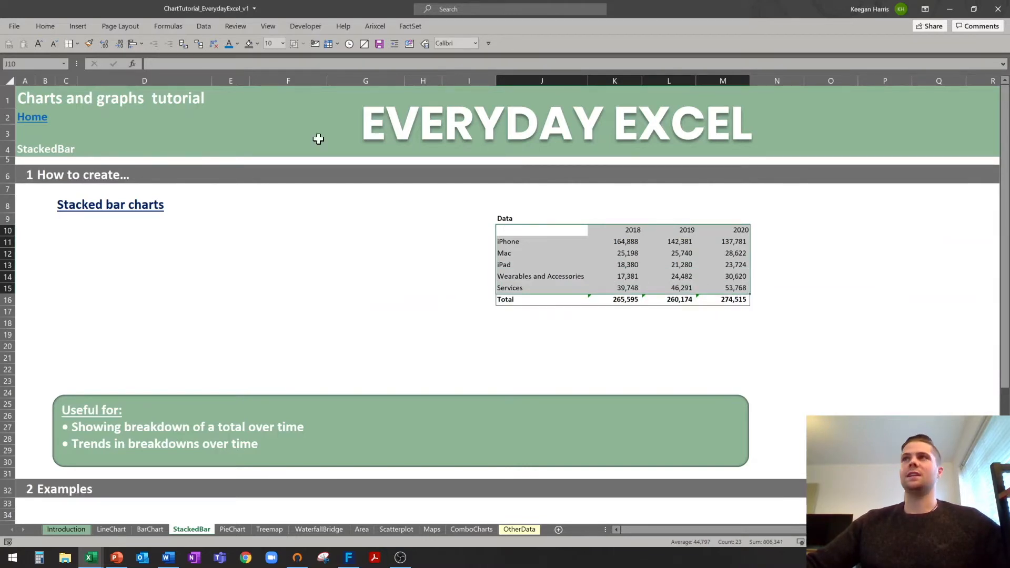
left_click(80, 25)
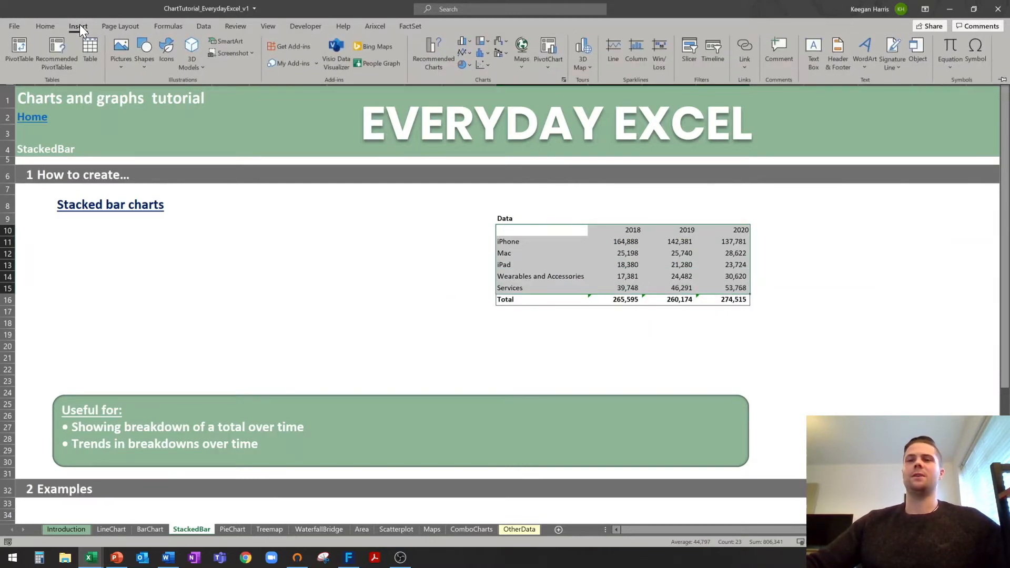
left_click(469, 42)
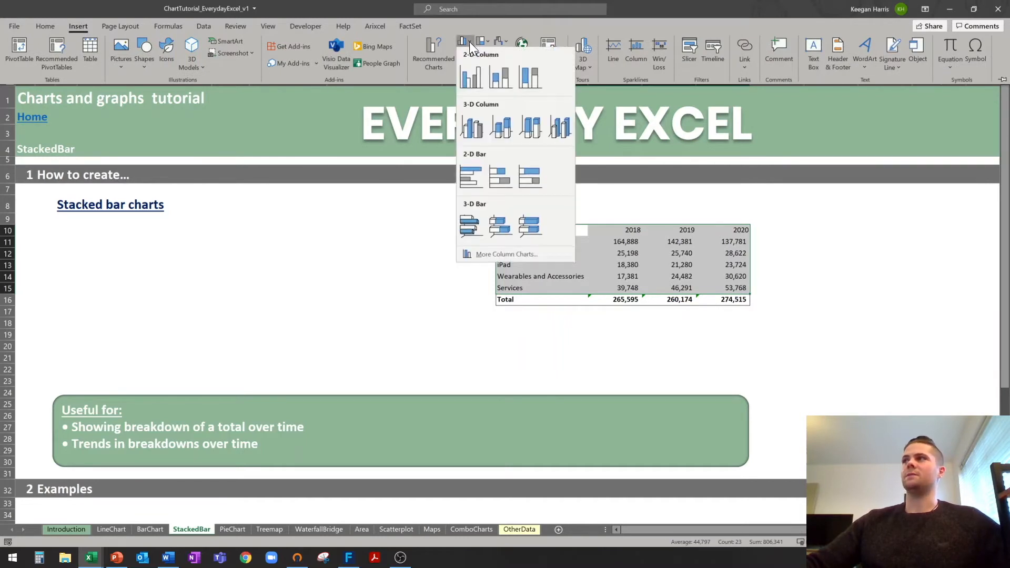
left_click(502, 80)
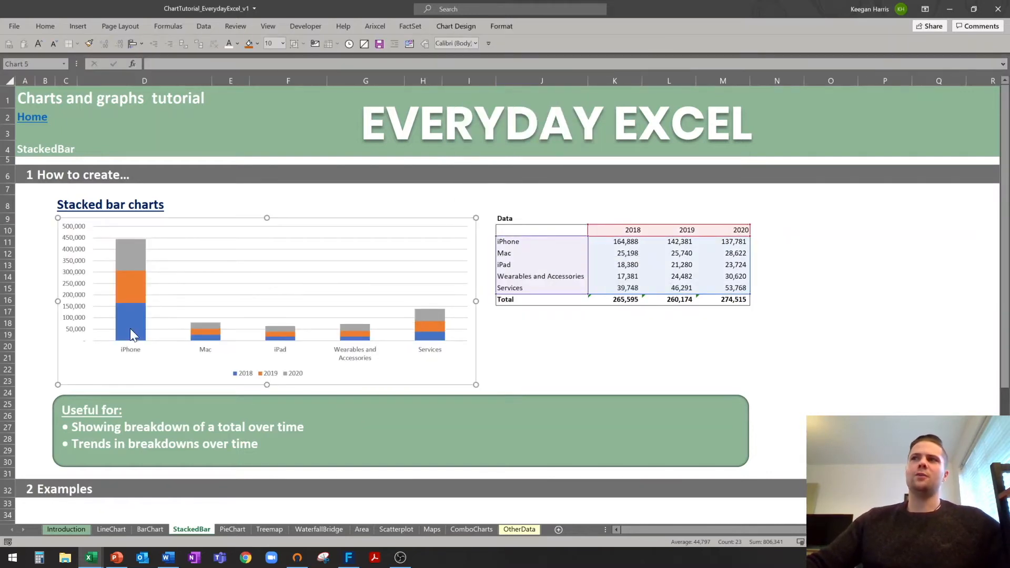
mouse_move(141, 257)
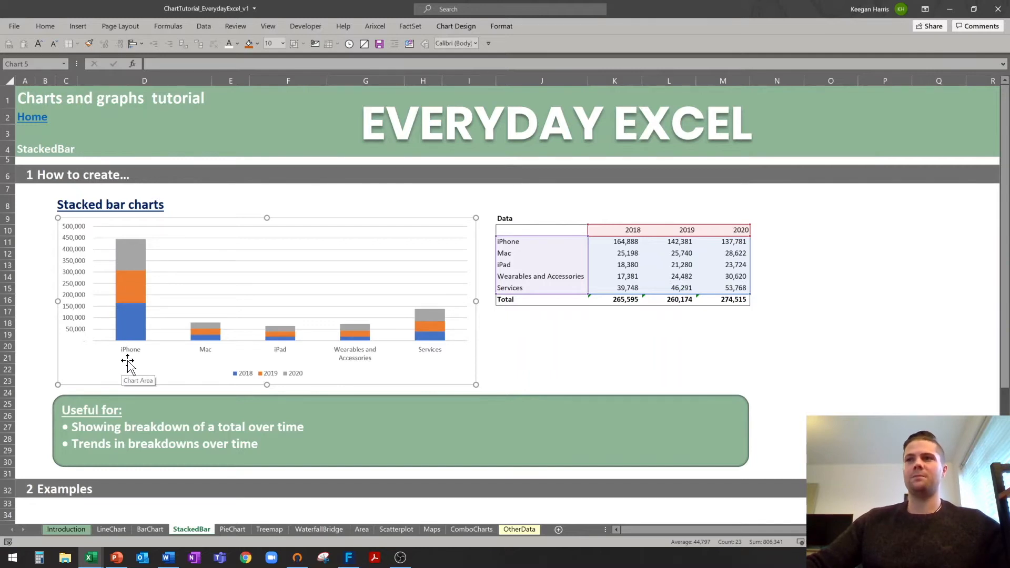
mouse_move(133, 311)
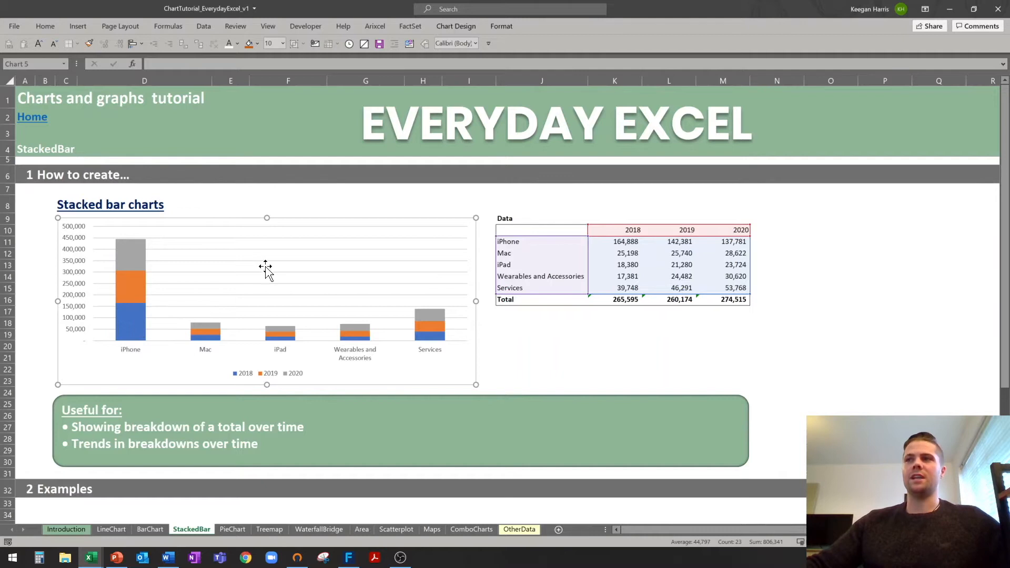
left_click(455, 27)
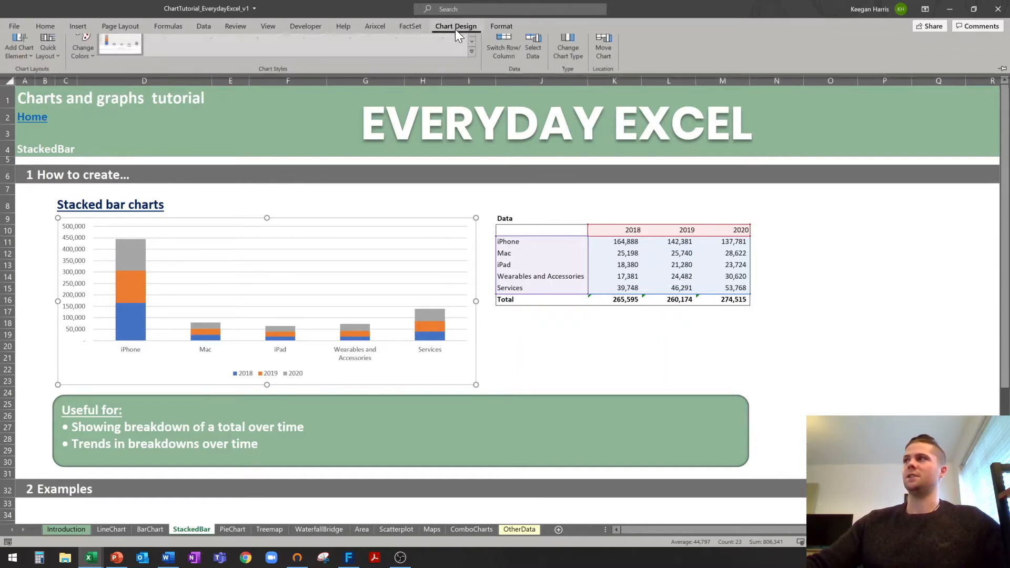
Switch rows and columns so each year is one bar, and apply a Colorful green-led palette.
left_click(503, 62)
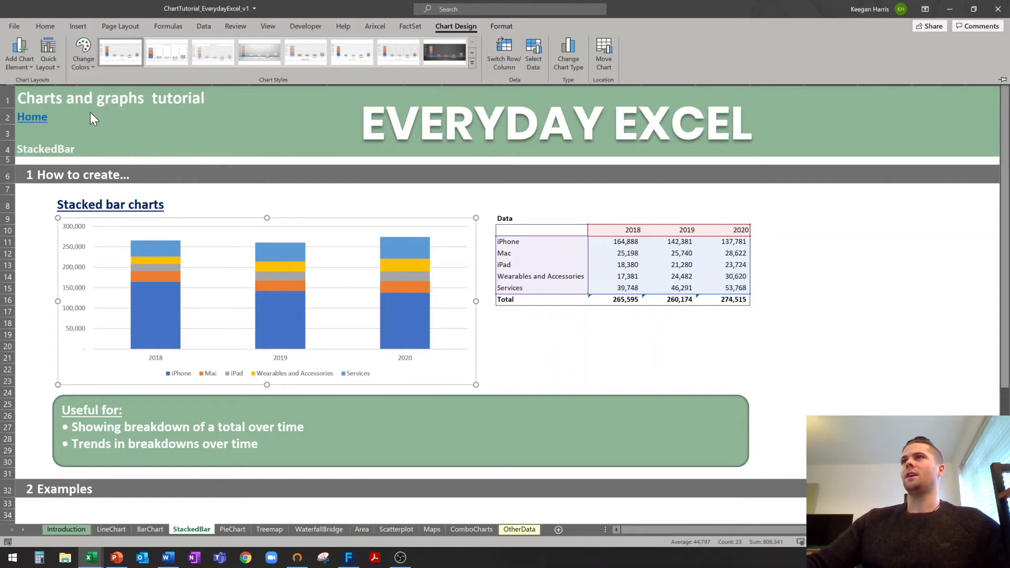
left_click(85, 48)
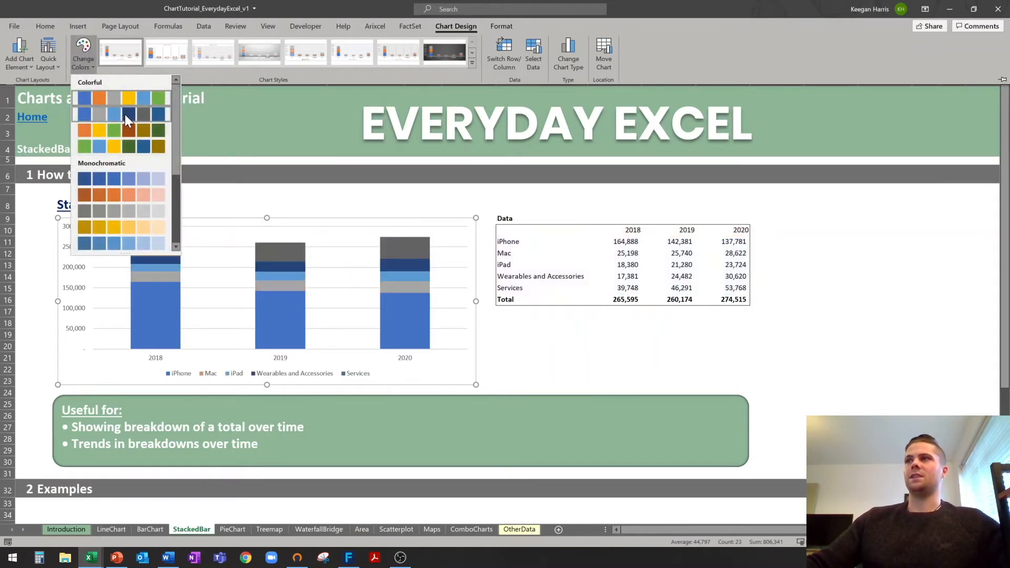
left_click(120, 149)
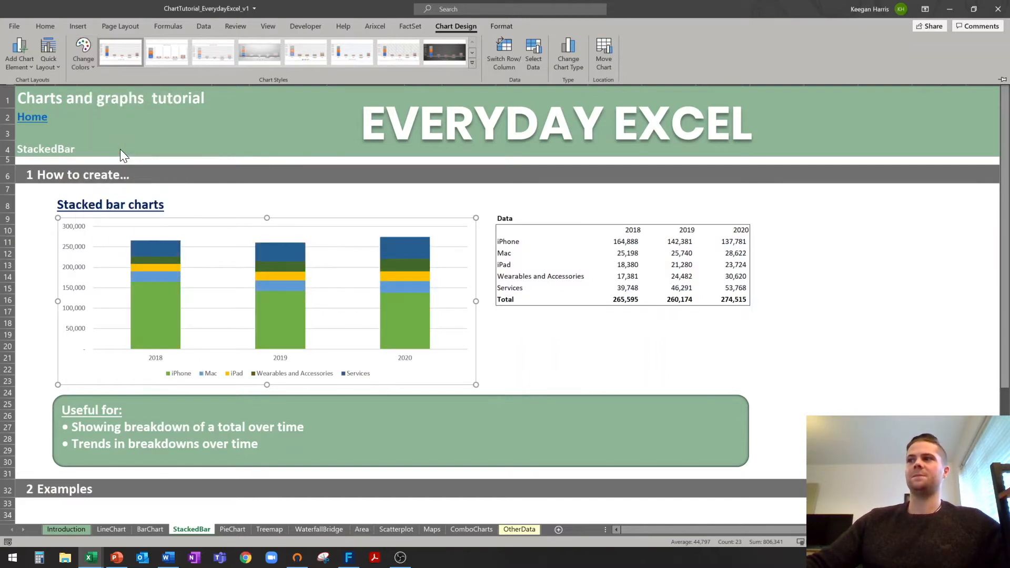
left_click(546, 354)
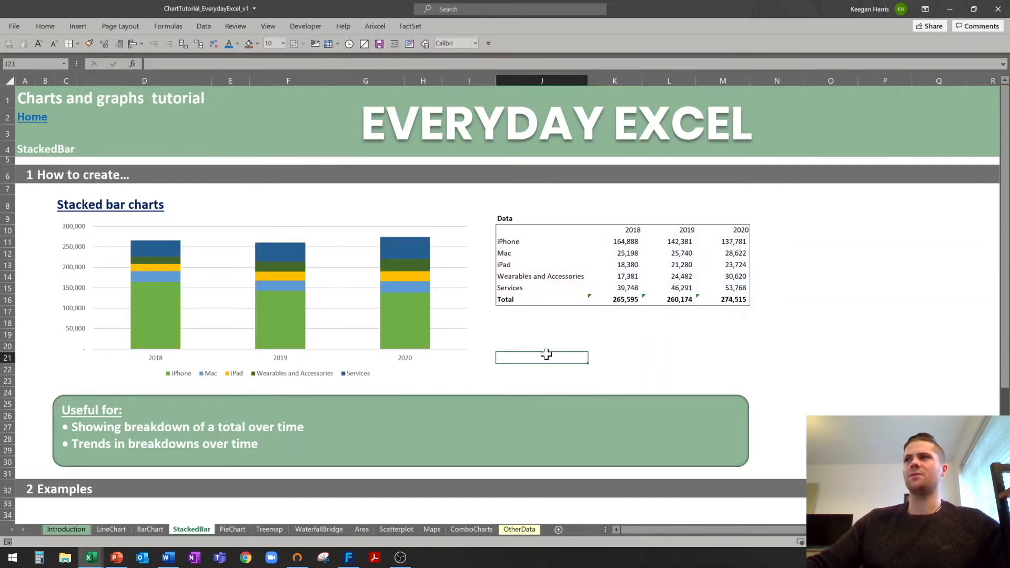
left_click(162, 317)
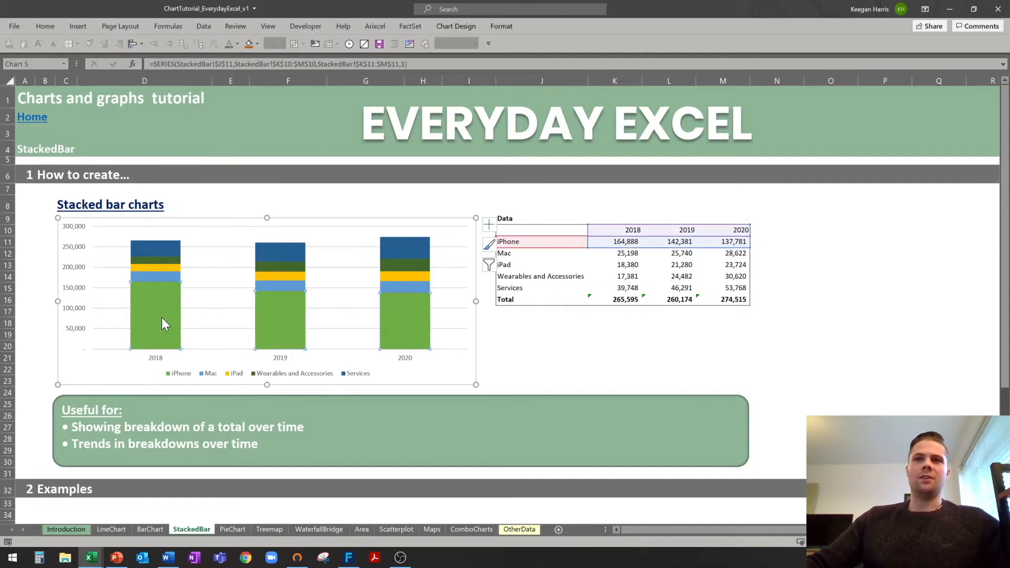
right_click(162, 317)
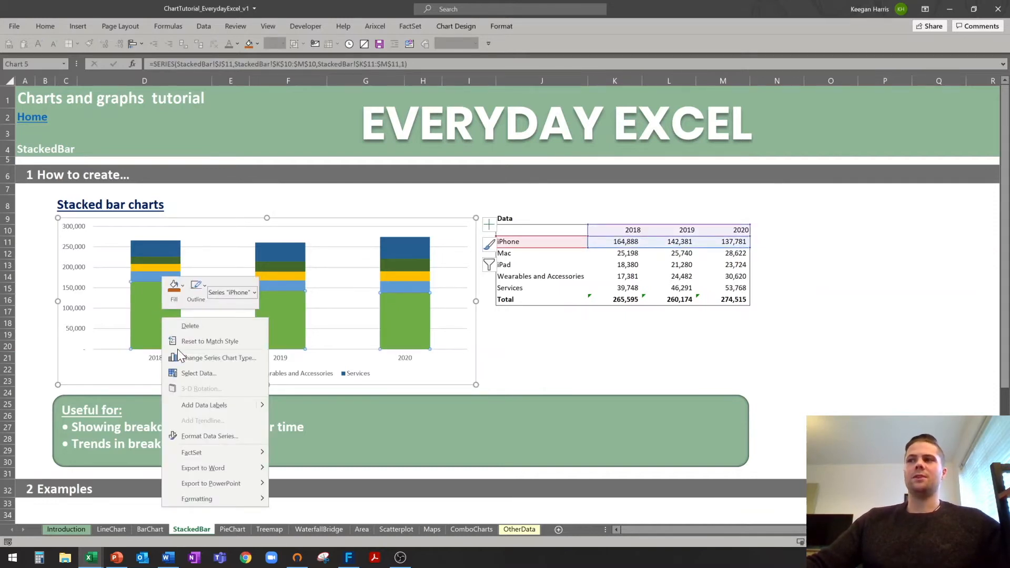
left_click(213, 406)
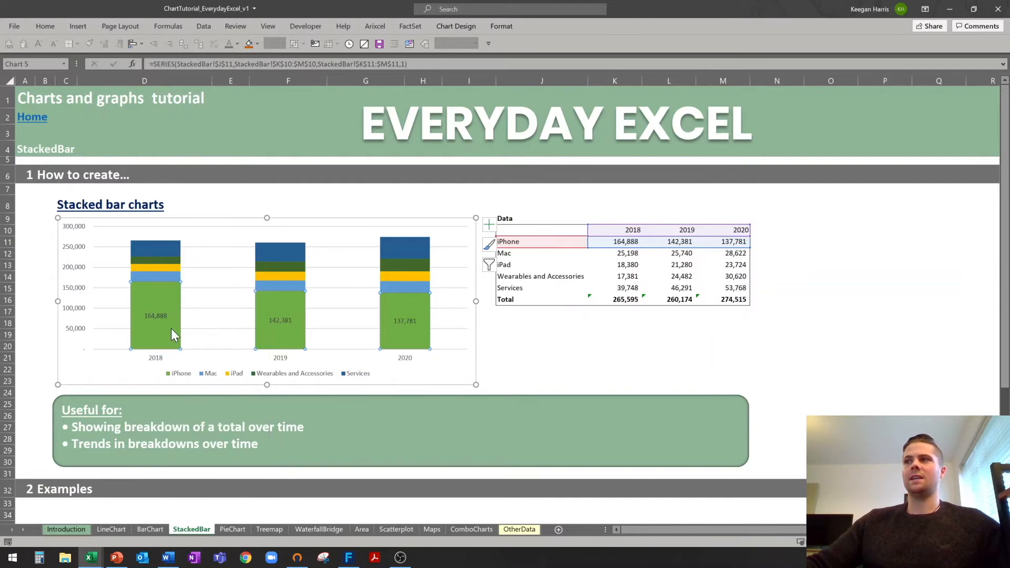
left_click(162, 314)
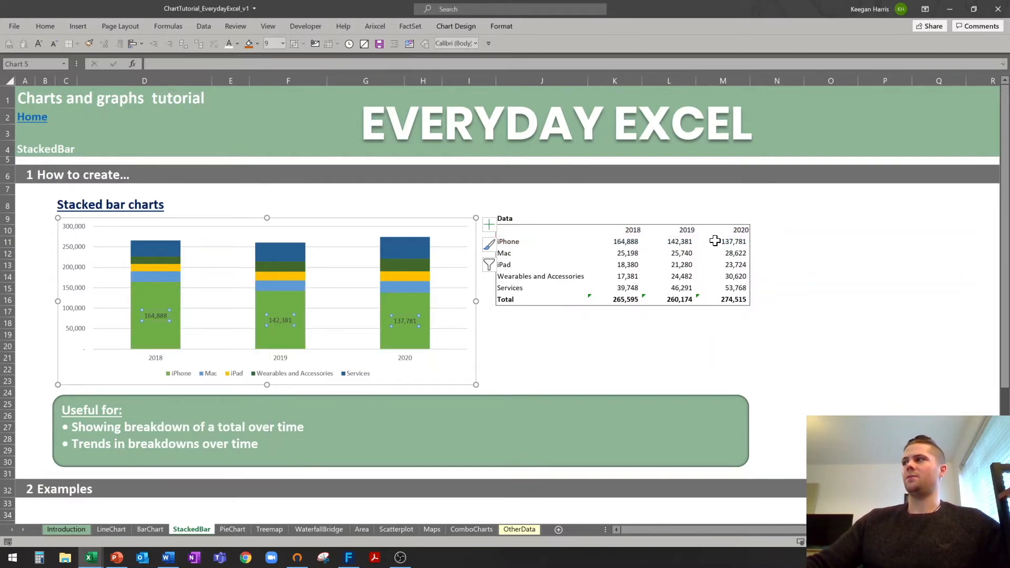
left_click(502, 343)
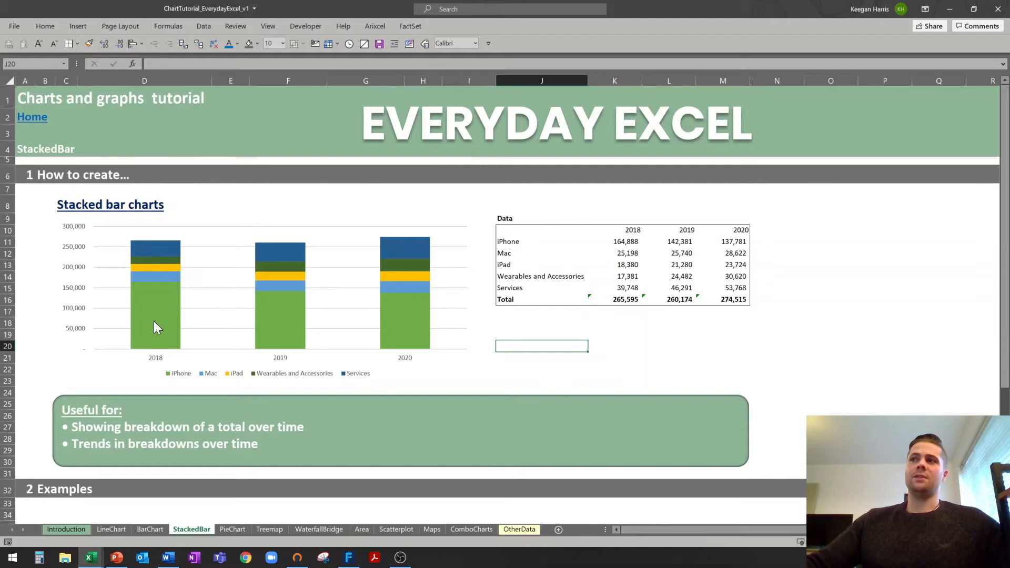
mouse_move(159, 310)
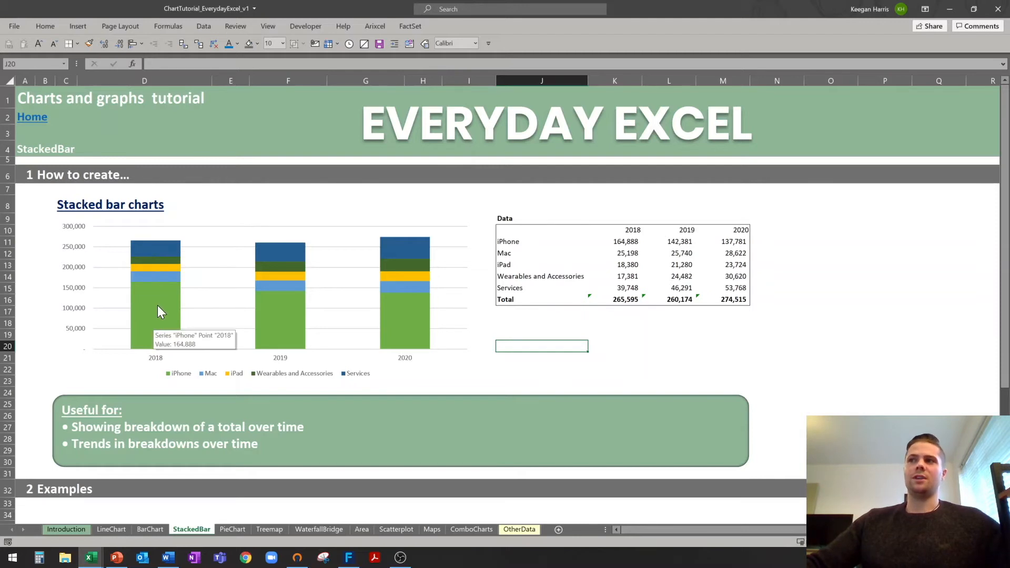
left_click(153, 245)
Add data labels to the Services segments of the stacked bars.
right_click(158, 252)
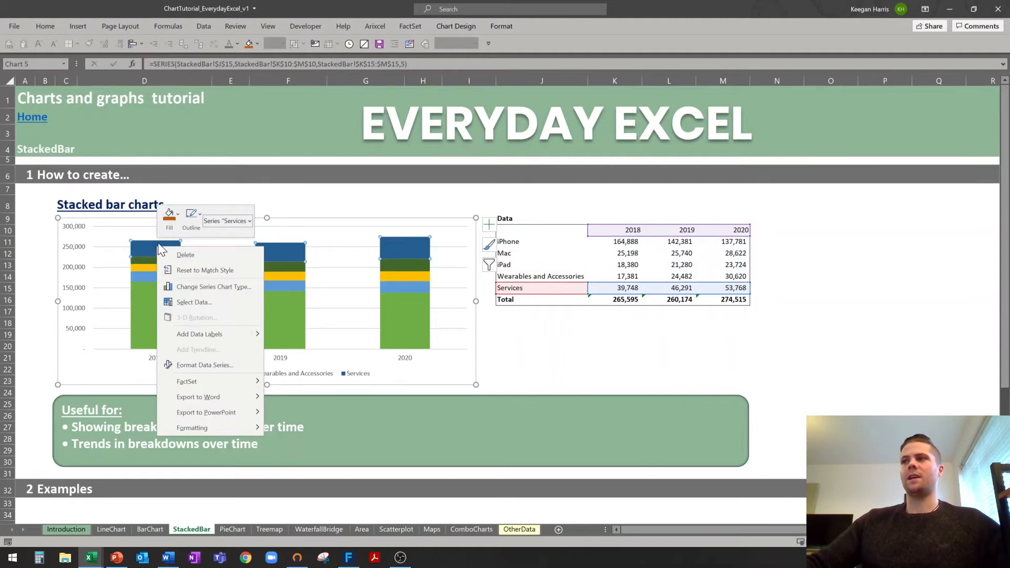
left_click(210, 334)
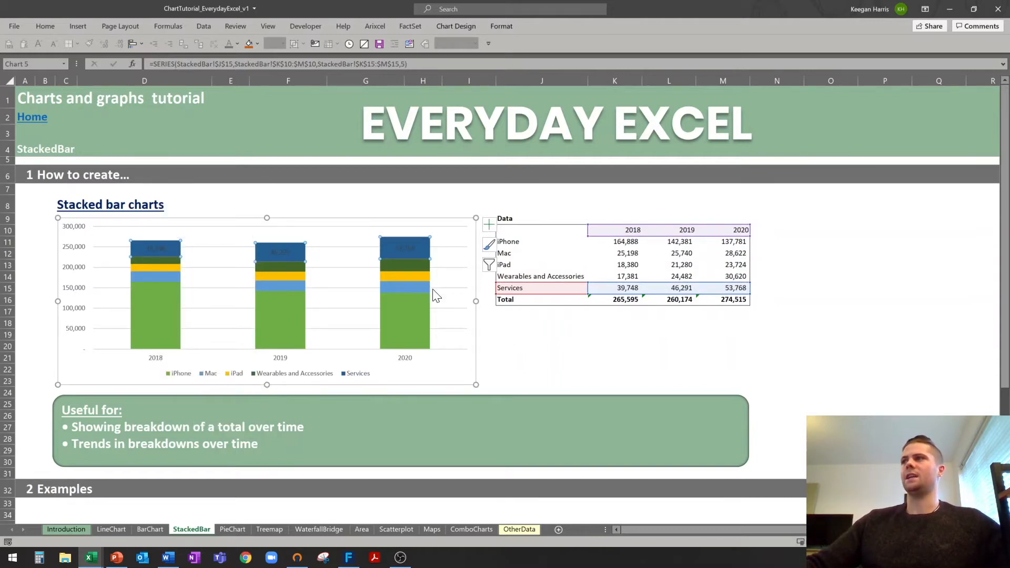
left_click(403, 247)
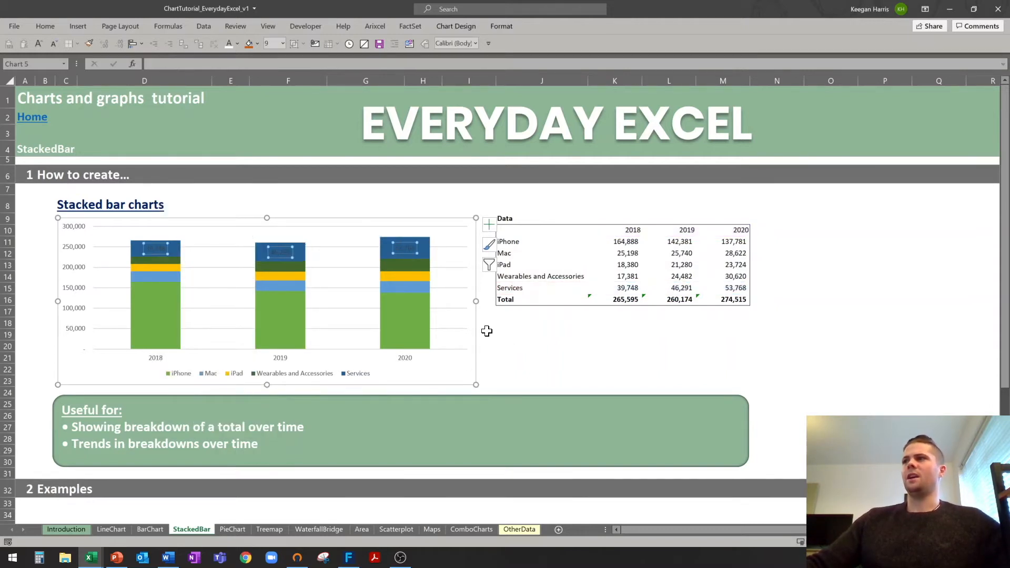
Make the Services labels show values from the Total row K16:M16 instead of series values.
right_click(160, 251)
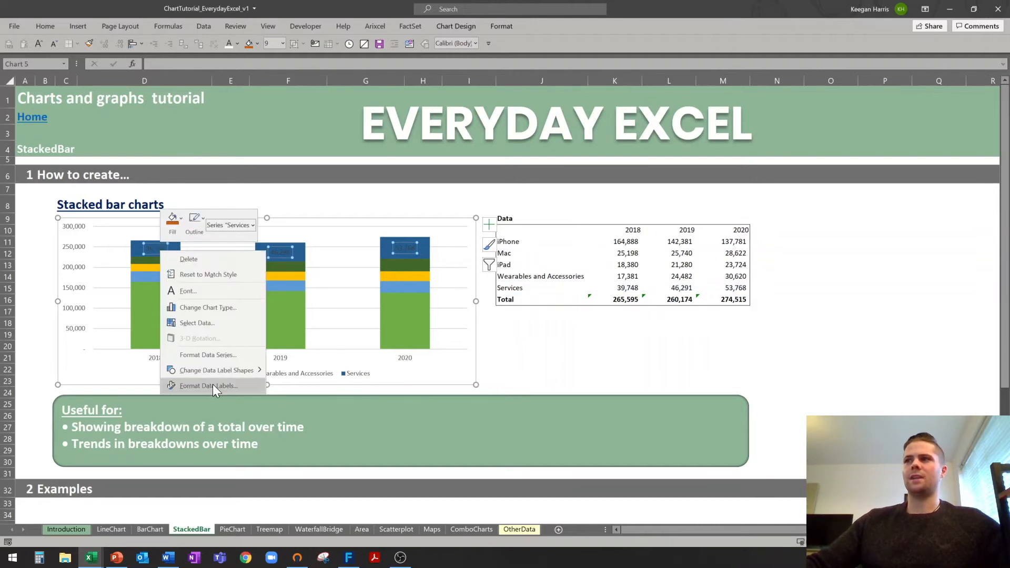
left_click(213, 384)
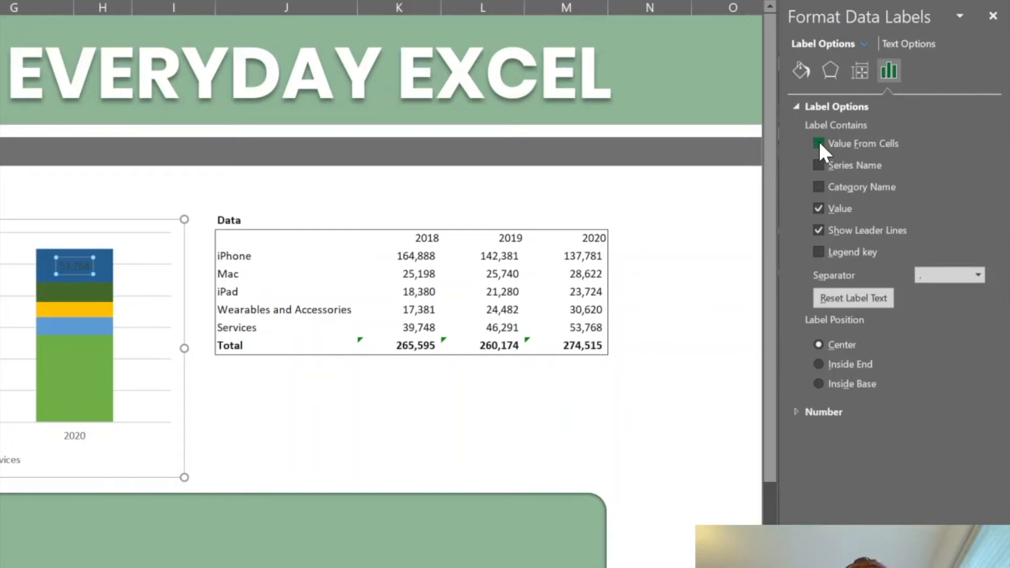
left_click(819, 143)
left_click_drag(377, 221, 320, 129)
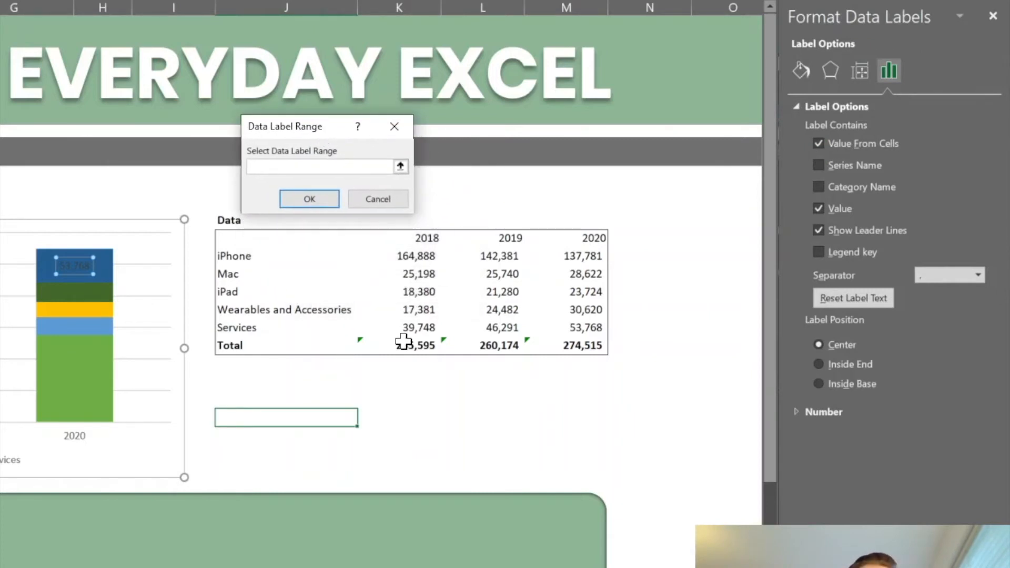
left_click_drag(404, 342, 594, 344)
left_click(316, 204)
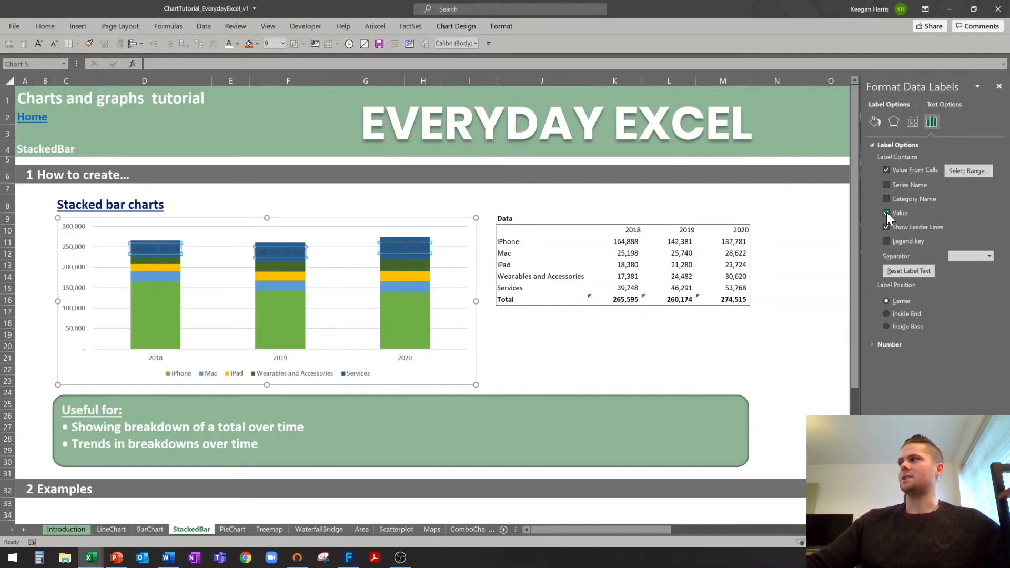
left_click(886, 212)
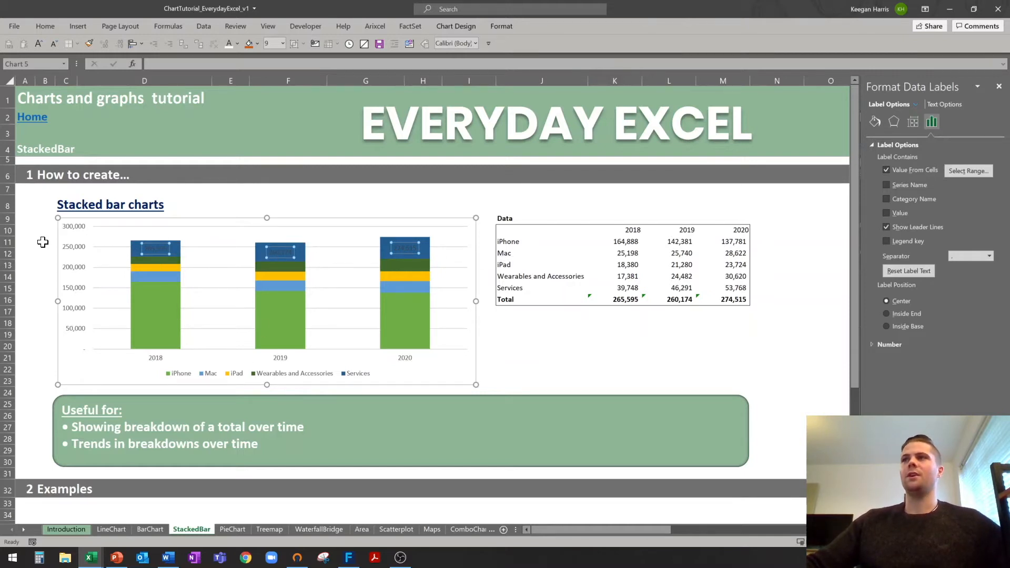
Move the 265,595, 260,174 and 274,515 total labels just above their bars.
left_click(164, 244)
mouse_move(163, 244)
left_mouse_down()
mouse_move(155, 237)
mouse_move(164, 230)
left_mouse_up()
left_click(289, 248)
left_click_drag(288, 248, 289, 233)
left_click(413, 247)
left_click(413, 247)
left_click_drag(413, 247, 409, 230)
Close the Format Data Labels pane and leave the chart deselected.
left_click(540, 325)
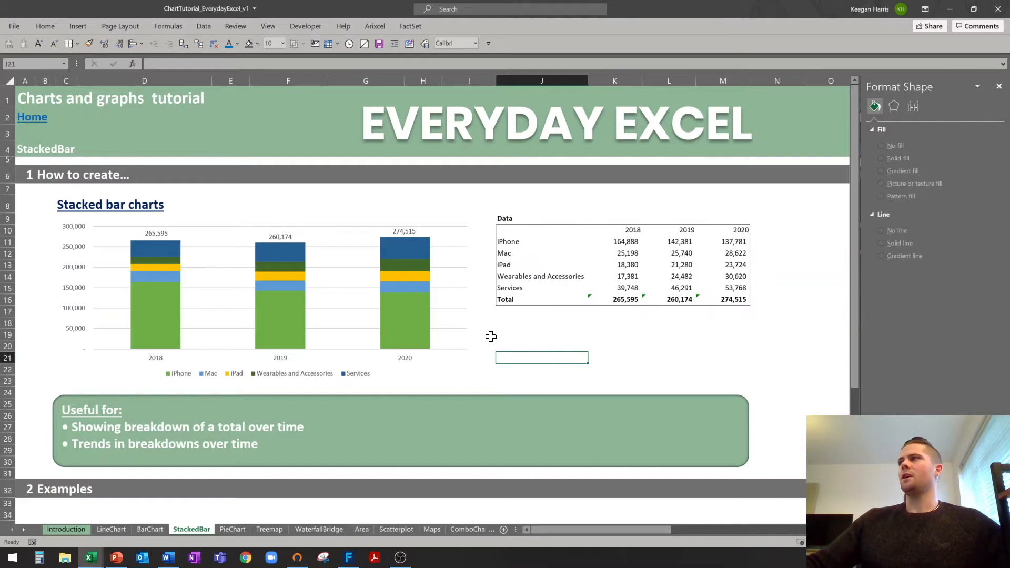
left_click(999, 86)
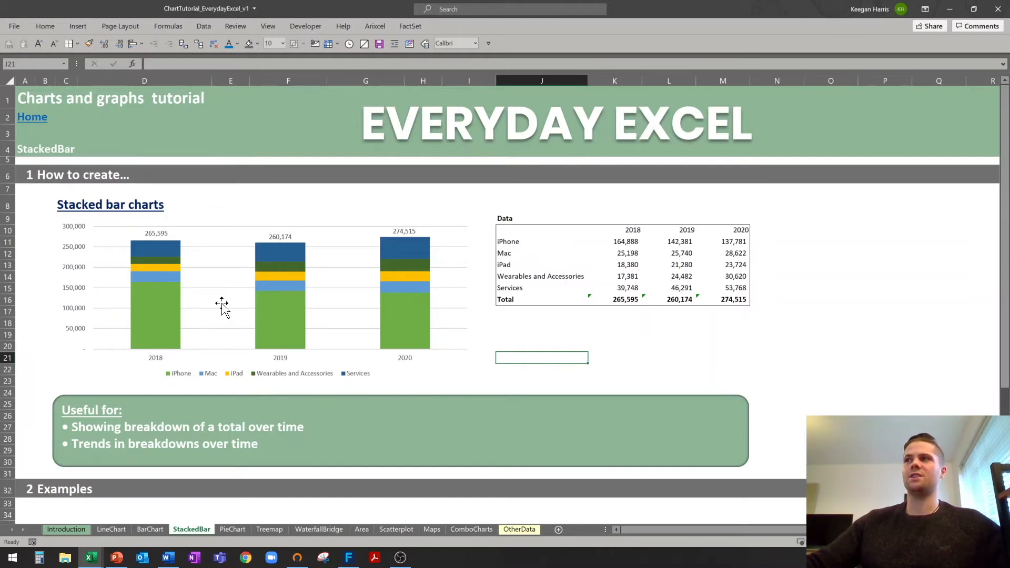
left_click(78, 249)
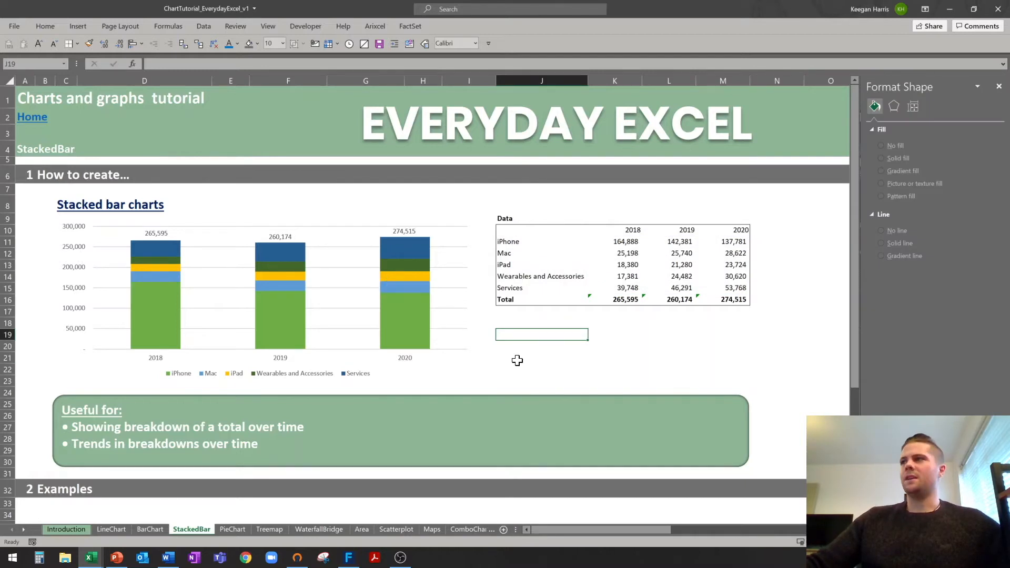
left_click(518, 367)
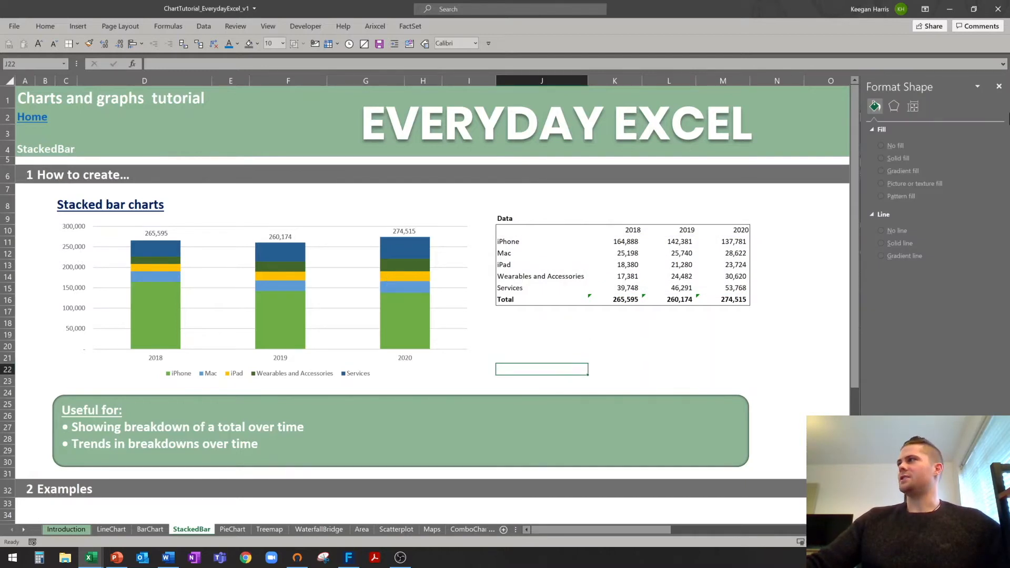
left_click(1000, 86)
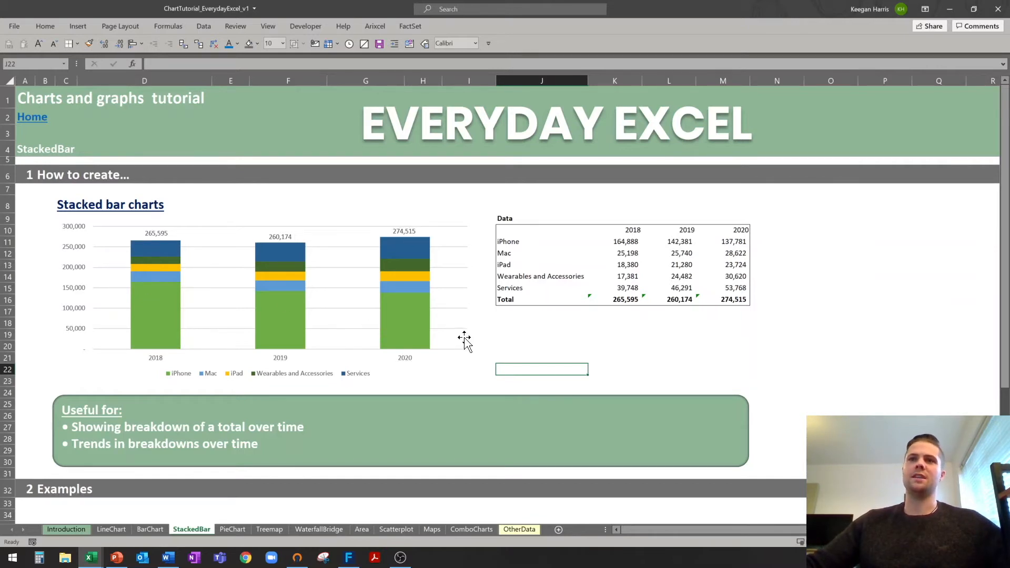
left_click(557, 347)
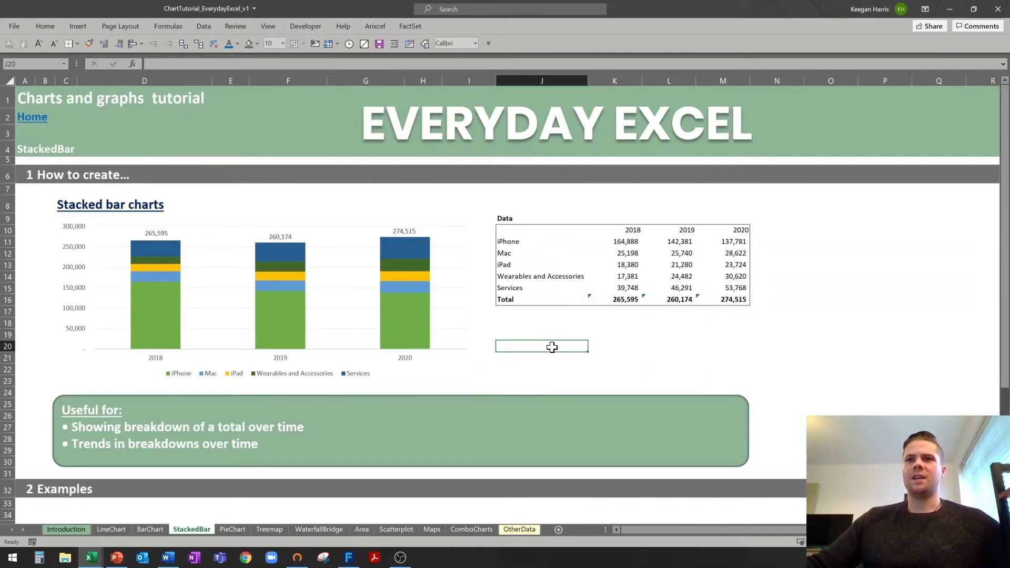
Insert a 100% stacked column chart from the product data J10:M15.
left_click(572, 360)
left_click_drag(504, 232, 739, 285)
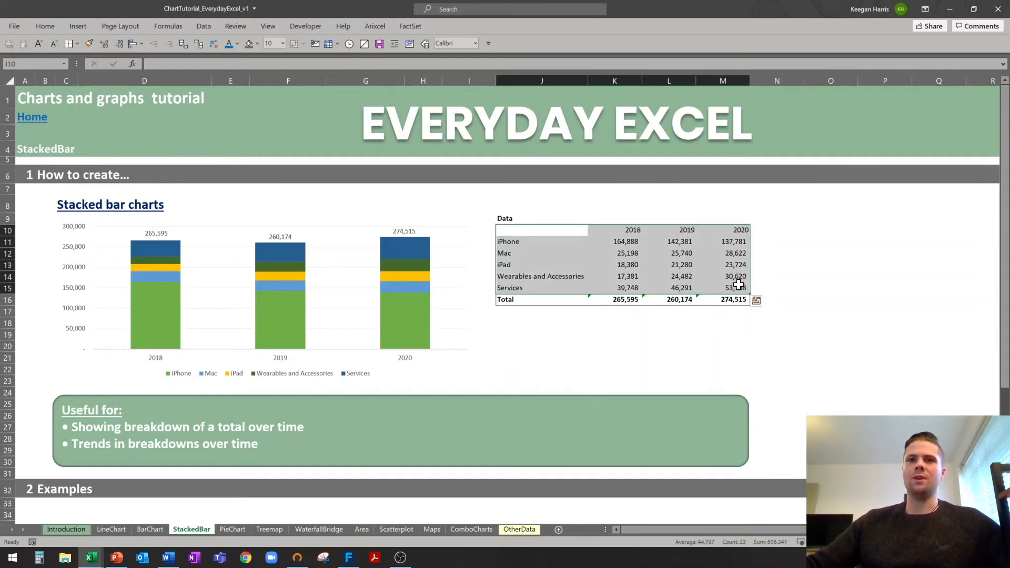
left_click(84, 28)
left_click(463, 41)
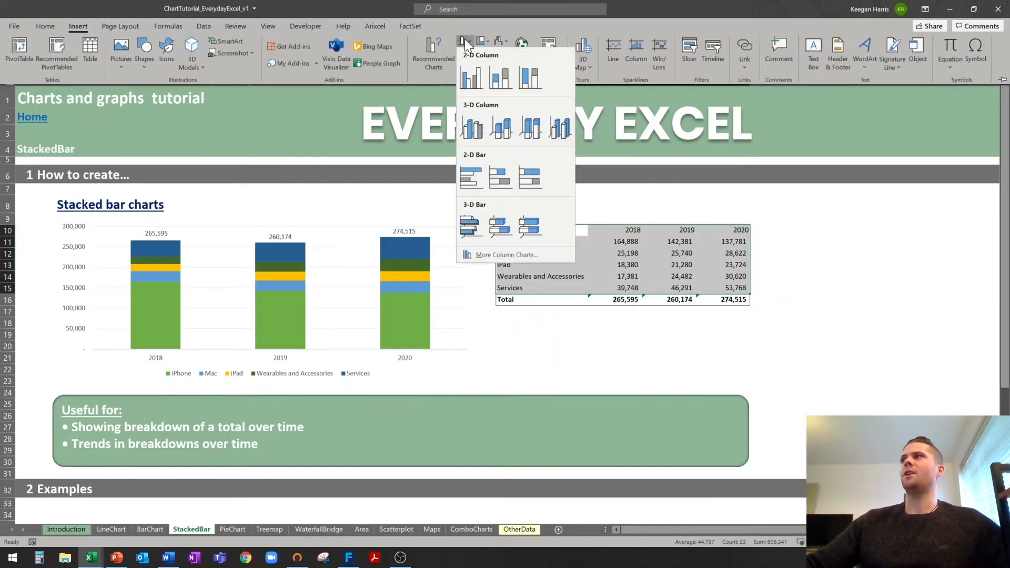
left_click(534, 80)
Move the new chart and switch rows and columns so years form the bars.
left_click_drag(467, 256, 559, 220)
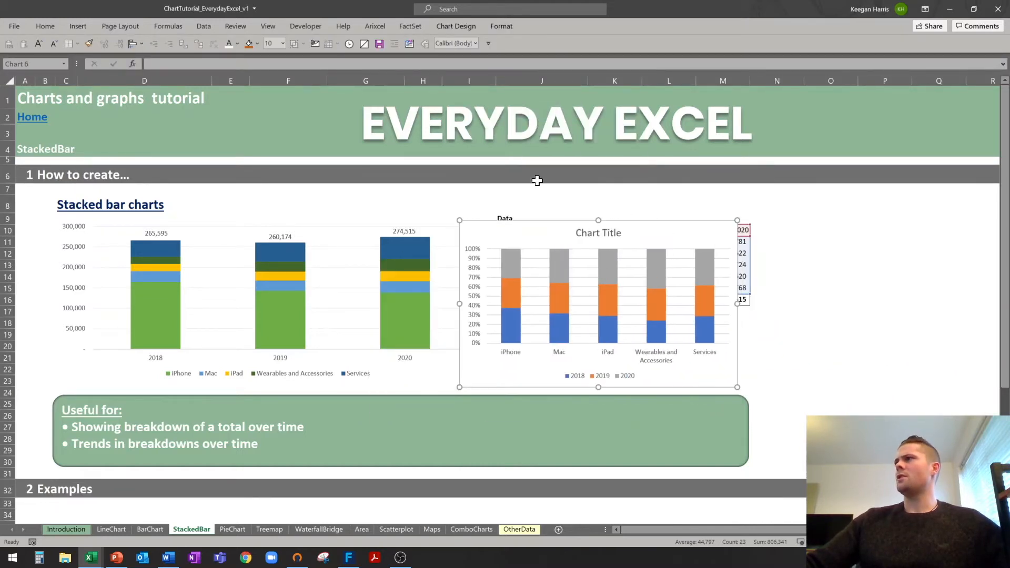
left_click(454, 27)
left_click(504, 53)
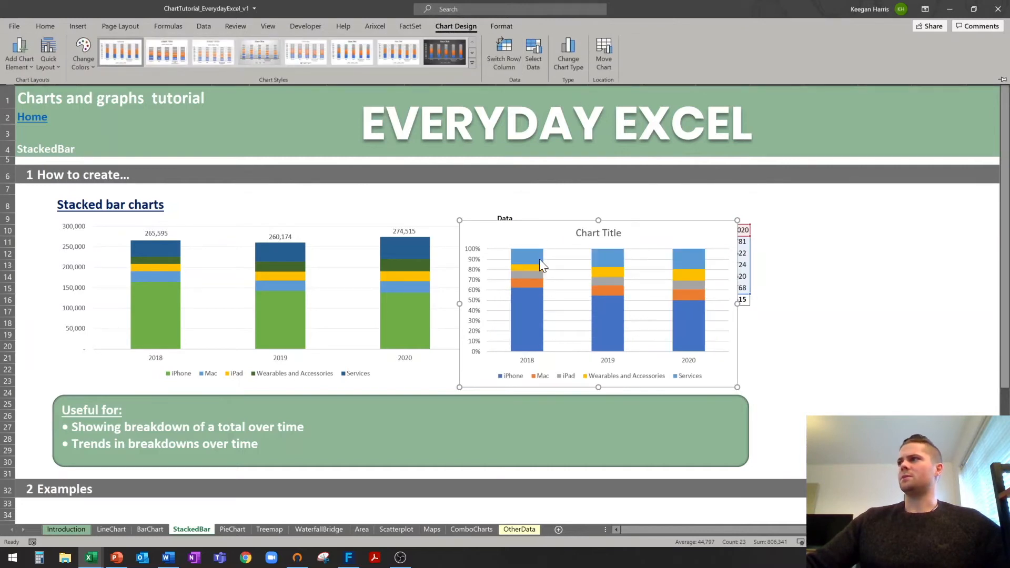
key("ctrl+F1")
Enlarge the 100% stacked chart by dragging its edge and corner handles outward.
left_click_drag(565, 222, 881, 221)
left_click_drag(737, 528, 923, 530)
left_click(588, 416)
left_click(617, 530)
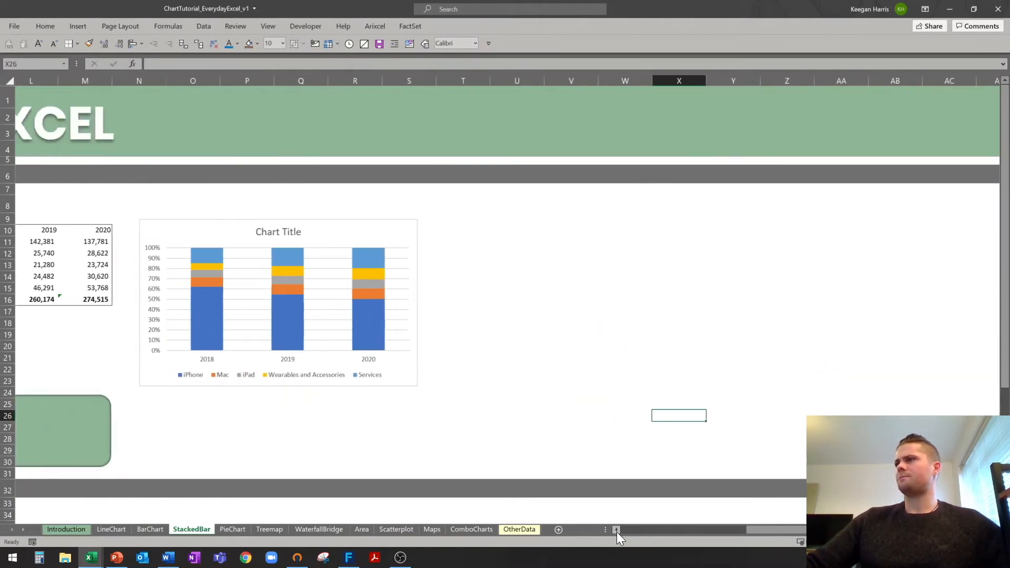
left_click(616, 531)
left_click(627, 387)
left_click_drag(628, 386, 858, 447)
key("Escape")
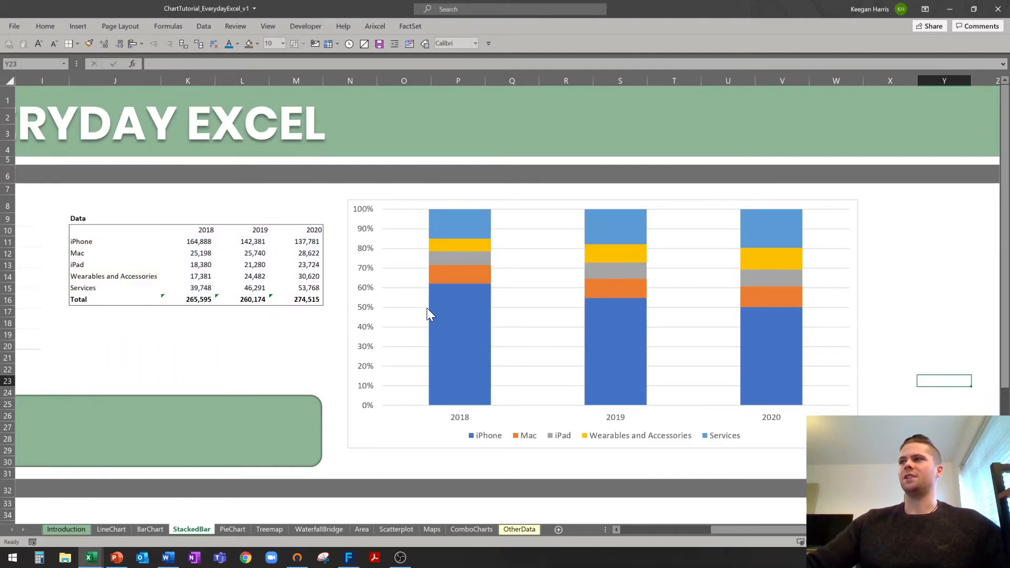
mouse_move(787, 532)
left_mouse_down()
mouse_move(624, 531)
mouse_move(789, 531)
left_mouse_up()
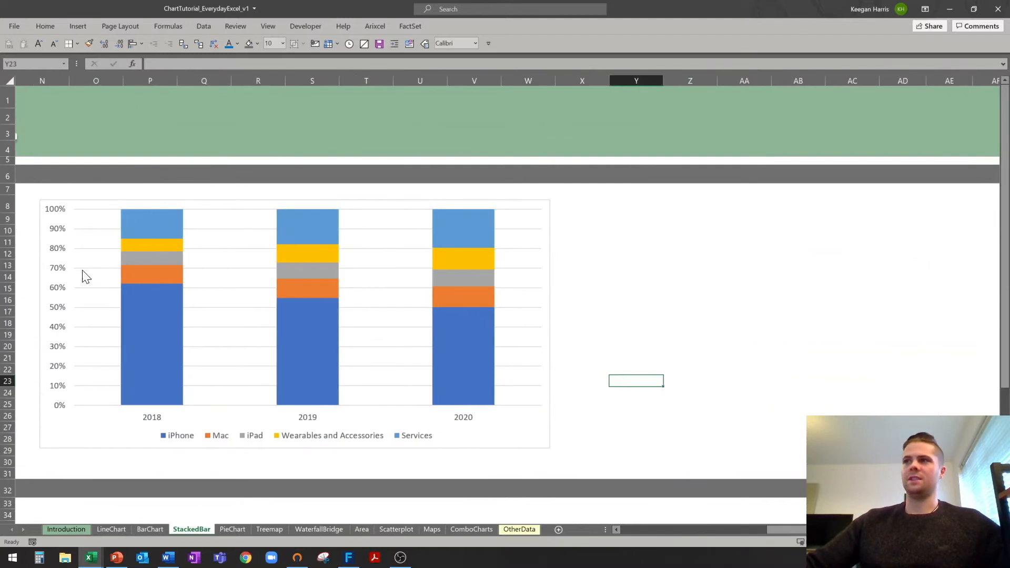
mouse_move(479, 374)
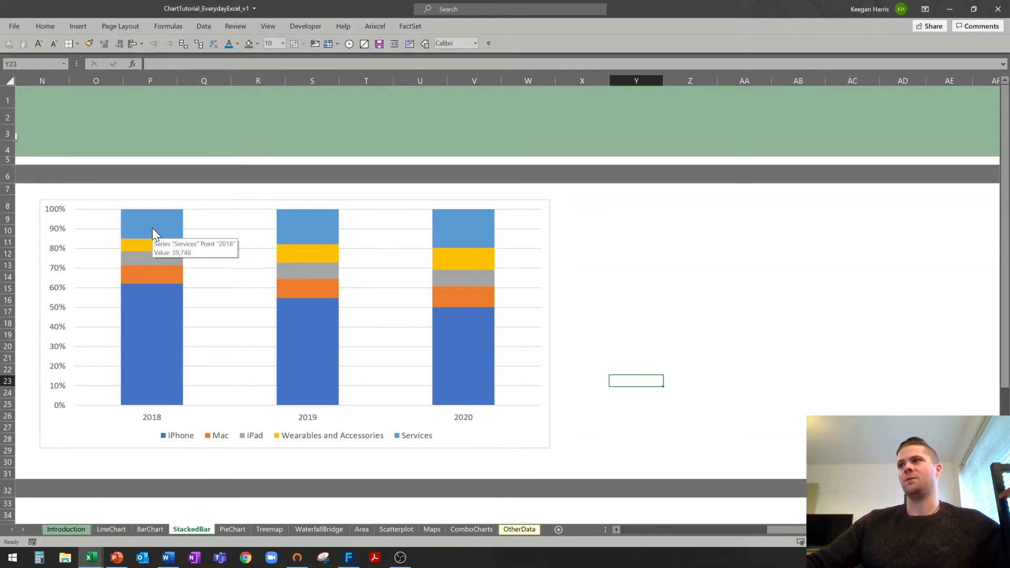
mouse_move(455, 237)
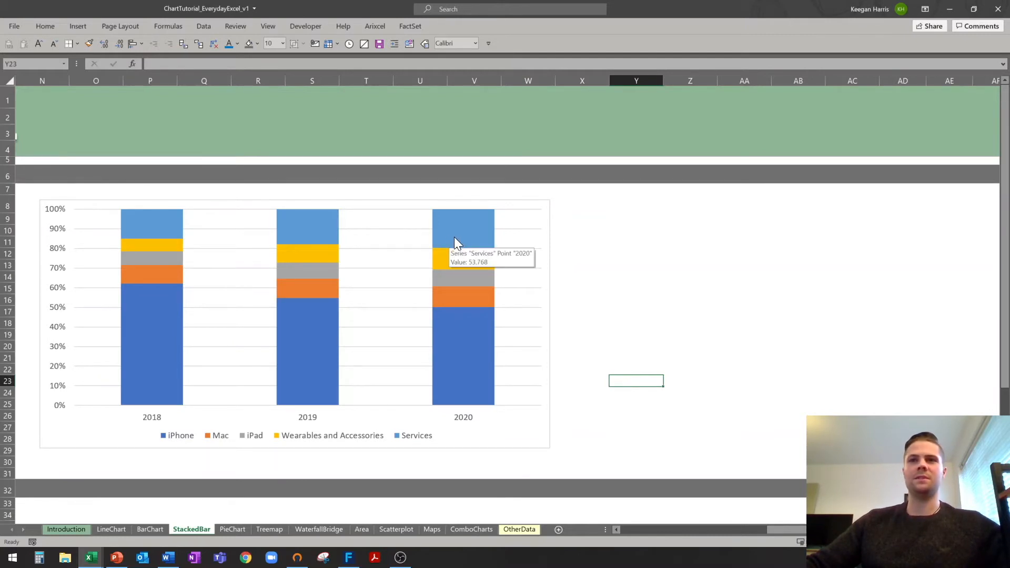
On the PieChart sheet, select the product names and 2020 values J10:K15.
left_click(735, 531)
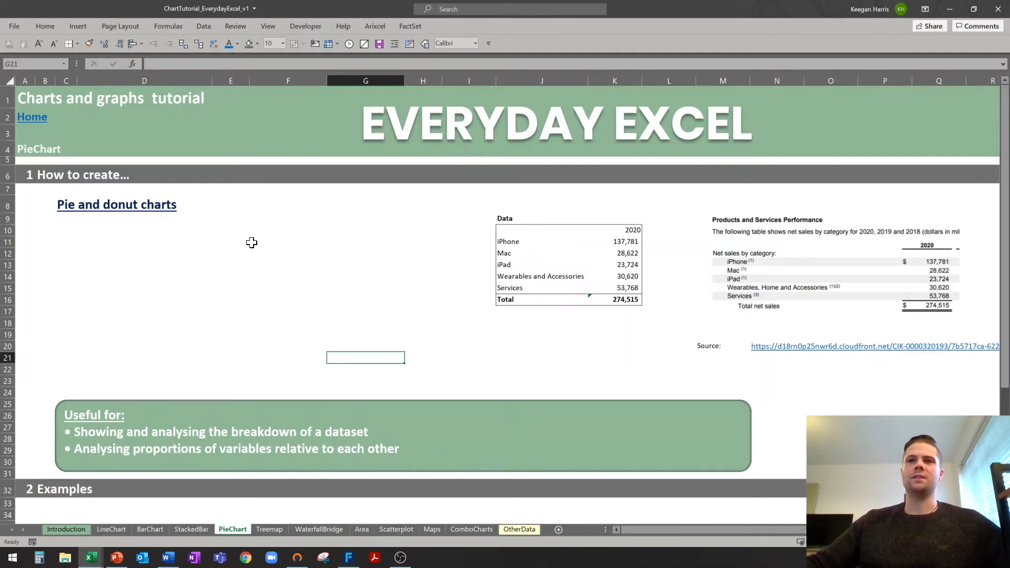
left_click_drag(508, 230, 641, 292)
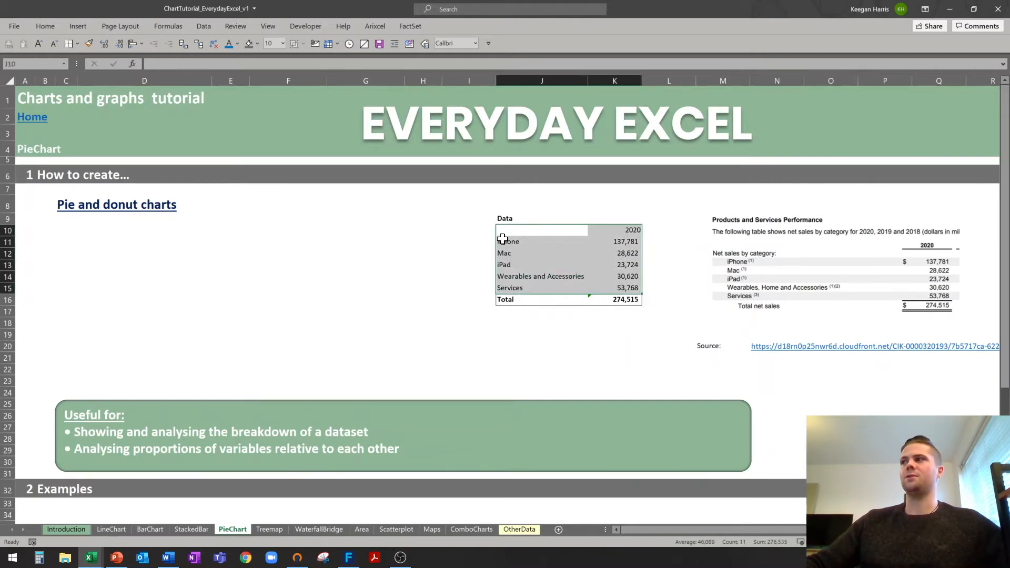
Insert a 2-D pie chart of 2020 sales and move it under the Pie and donut charts heading.
left_click(77, 24)
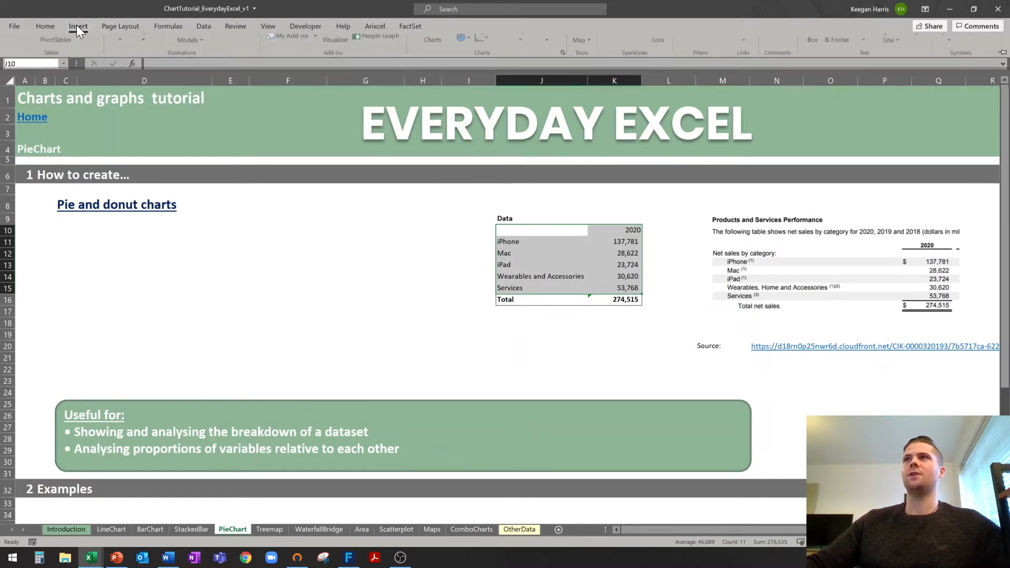
left_click(464, 65)
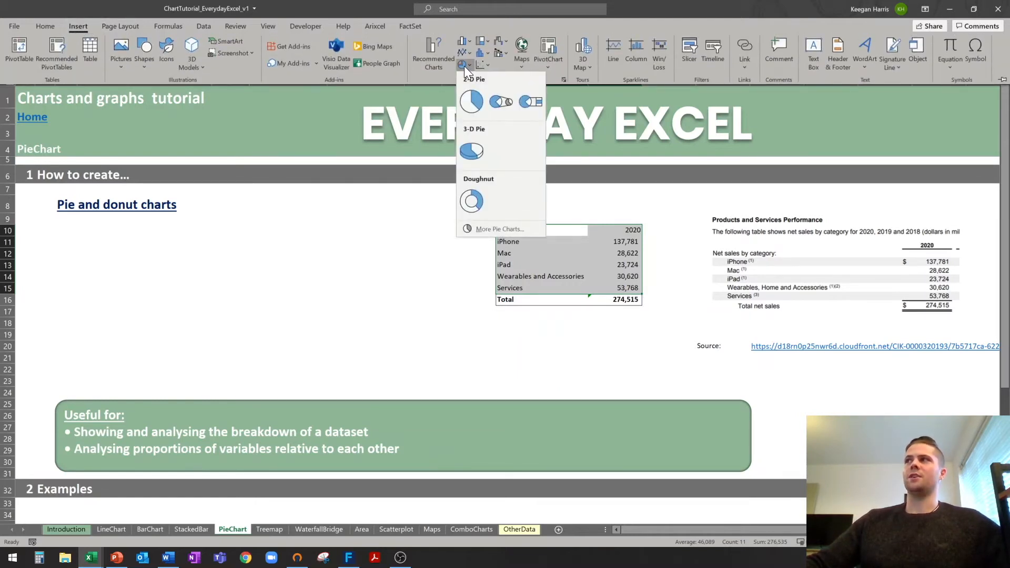
left_click(470, 104)
left_click_drag(435, 263, 124, 230)
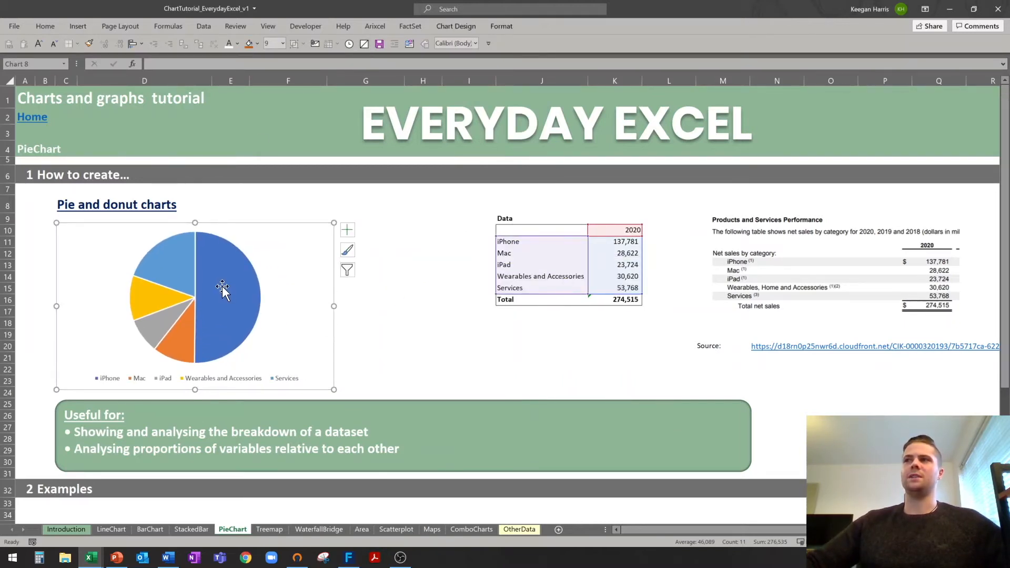
Delete the pie chart's legend.
left_click(220, 304)
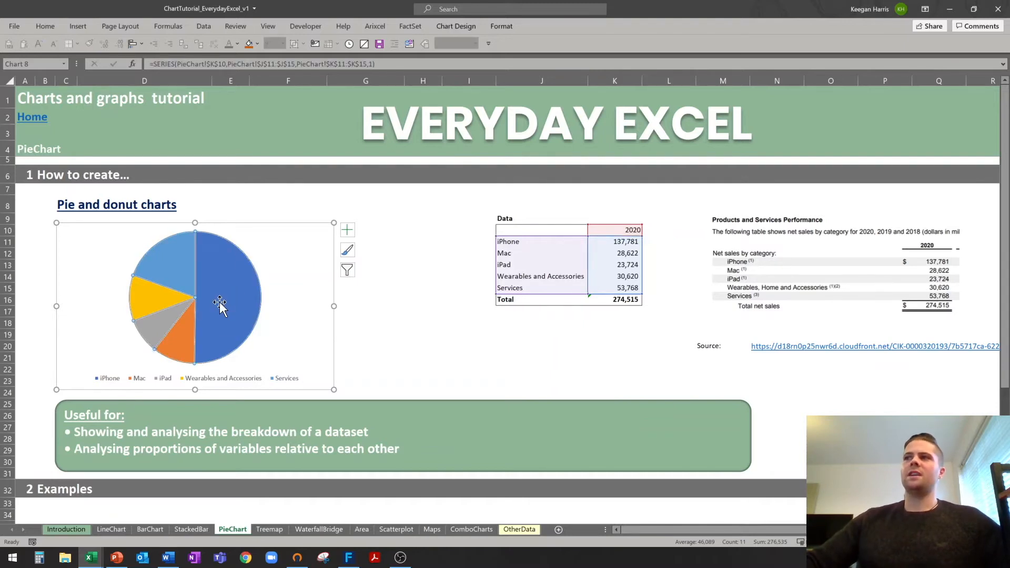
right_click(219, 302)
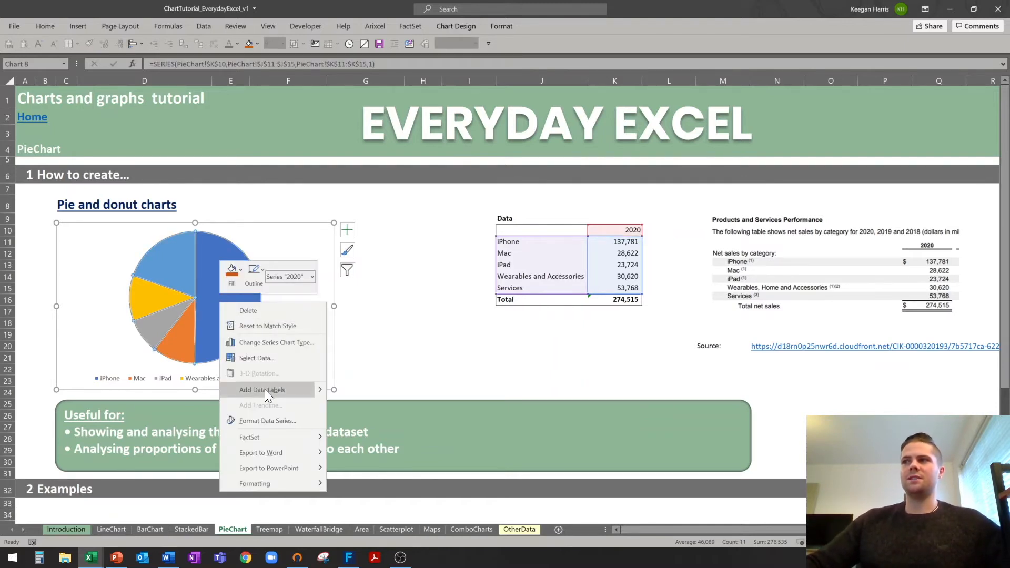
key("Escape")
left_click(233, 378)
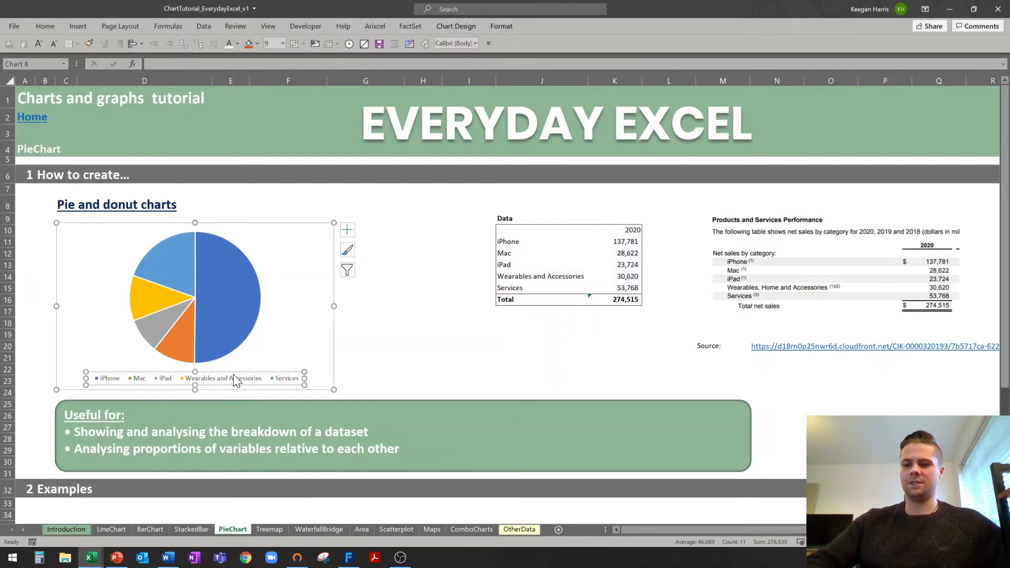
key("Delete")
Add value data labels to every pie slice.
left_click(237, 313)
right_click(237, 313)
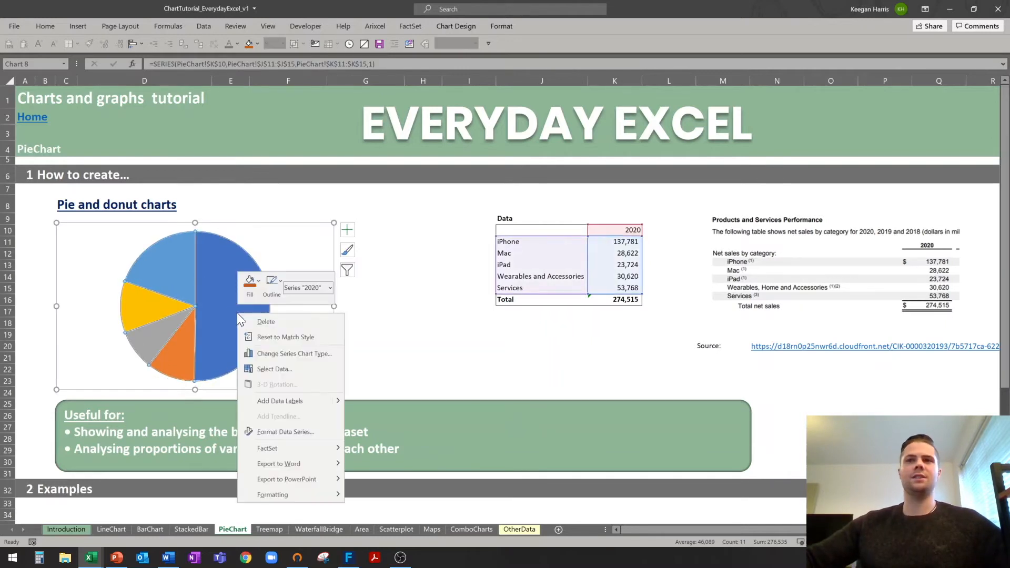
left_click(296, 401)
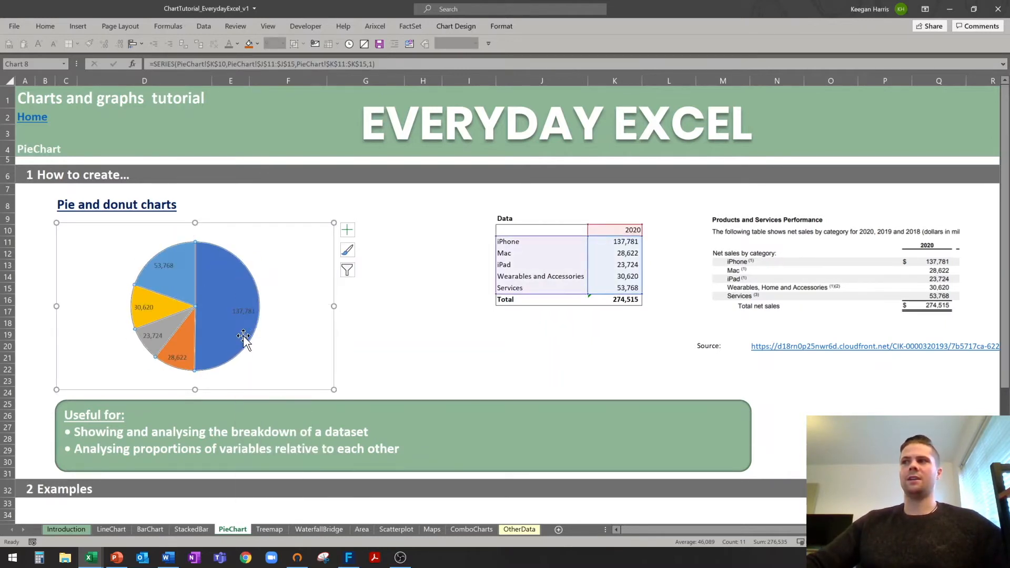
left_click(243, 311)
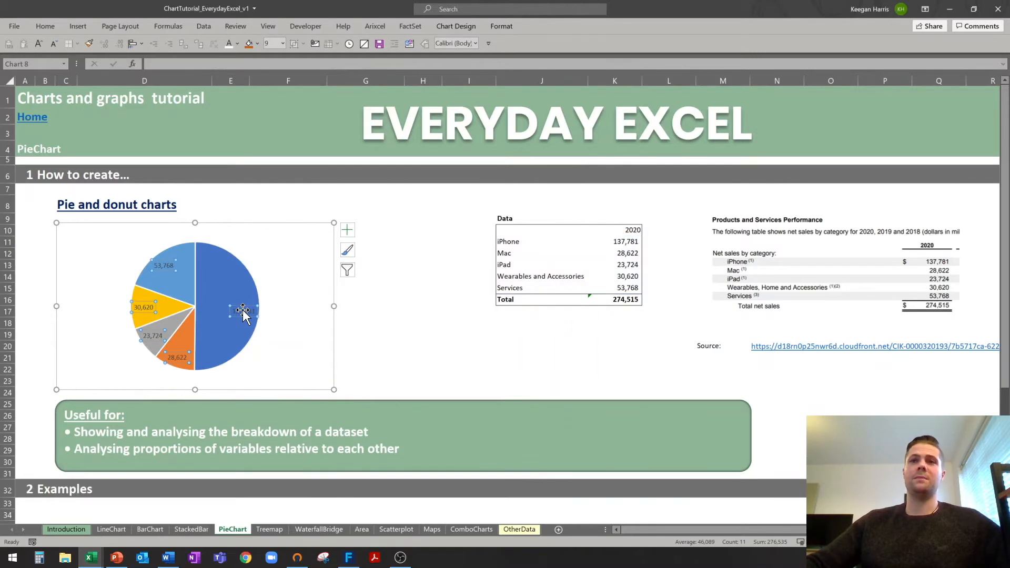
right_click(242, 311)
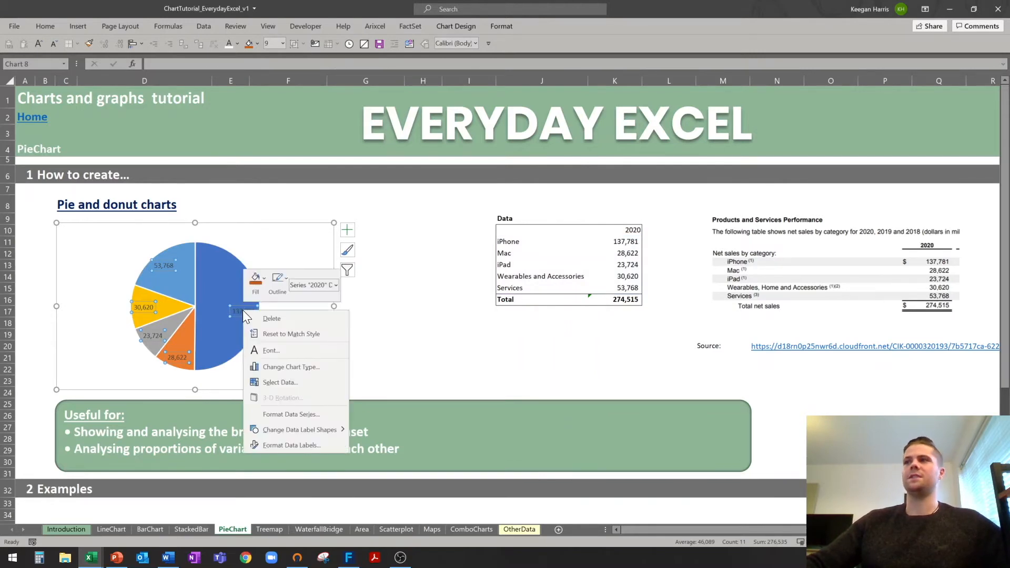
Change the slice labels to show category name and percentage instead of value.
left_click(278, 446)
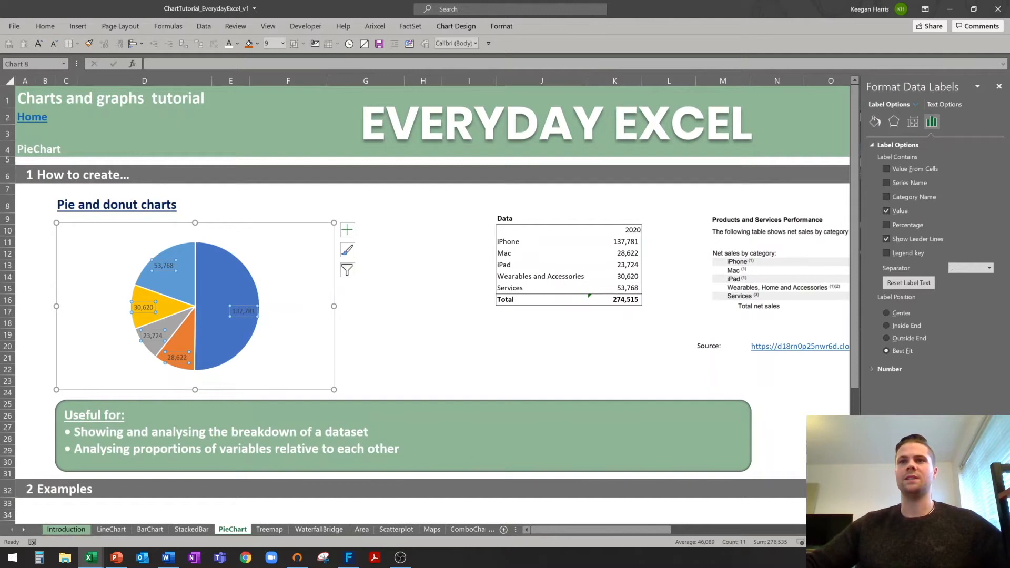
left_click(886, 211)
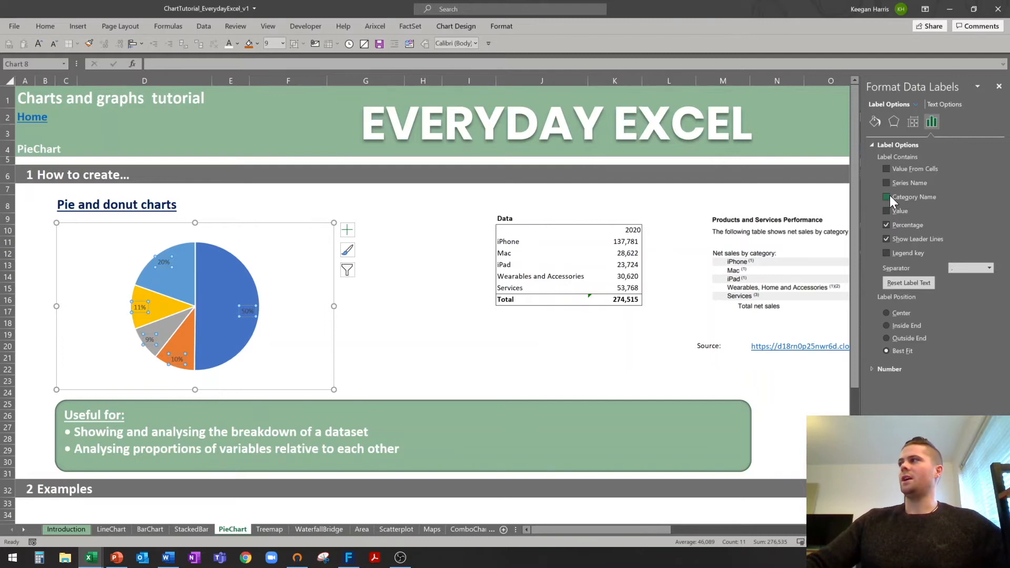
left_click(404, 337)
Drag the iPhone, Mac, iPad and Services labels outside the pie with leader lines.
left_click(249, 312)
left_click(249, 311)
left_click(254, 306)
left_click_drag(253, 305, 283, 314)
left_click(185, 341)
left_click(184, 347)
left_click(184, 346)
left_click_drag(184, 346, 165, 369)
left_click(152, 339)
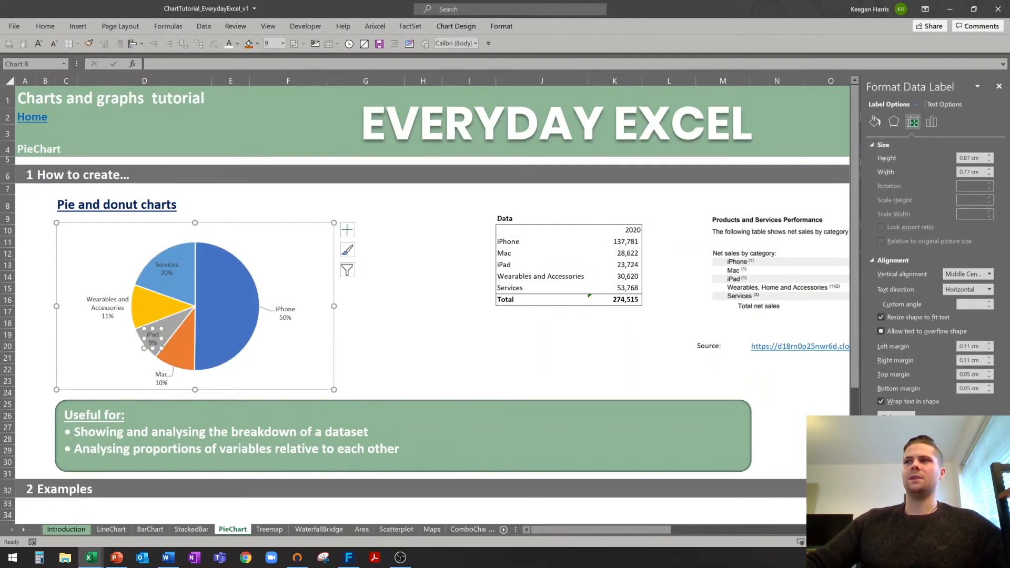
left_click_drag(156, 328, 133, 339)
left_click(172, 258)
left_click_drag(171, 258, 143, 235)
left_click_drag(421, 312, 401, 311)
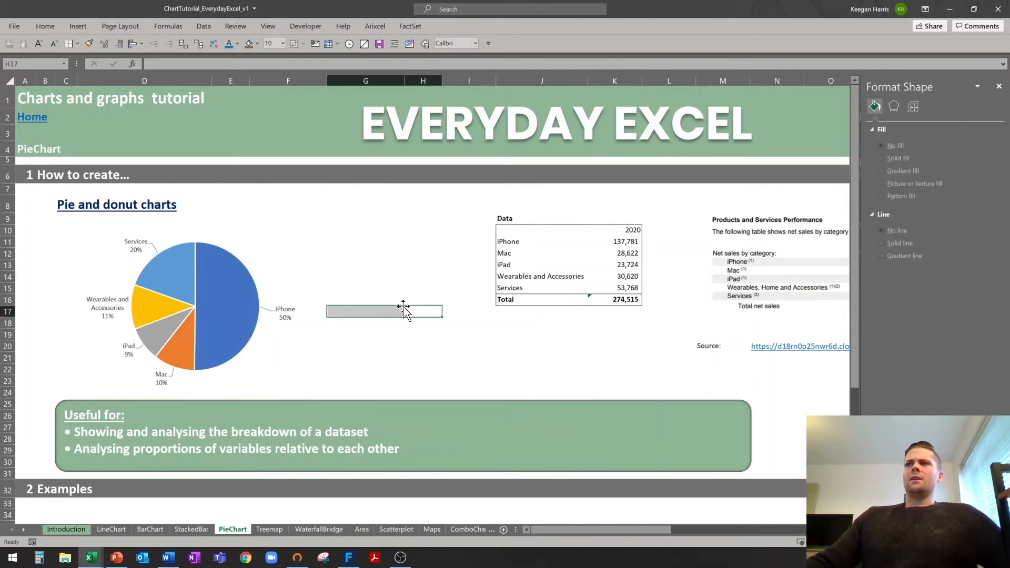
Narrow the pie chart from its right side, then reselect the product names and 2020 values.
left_click(264, 254)
left_click_drag(264, 223, 237, 224)
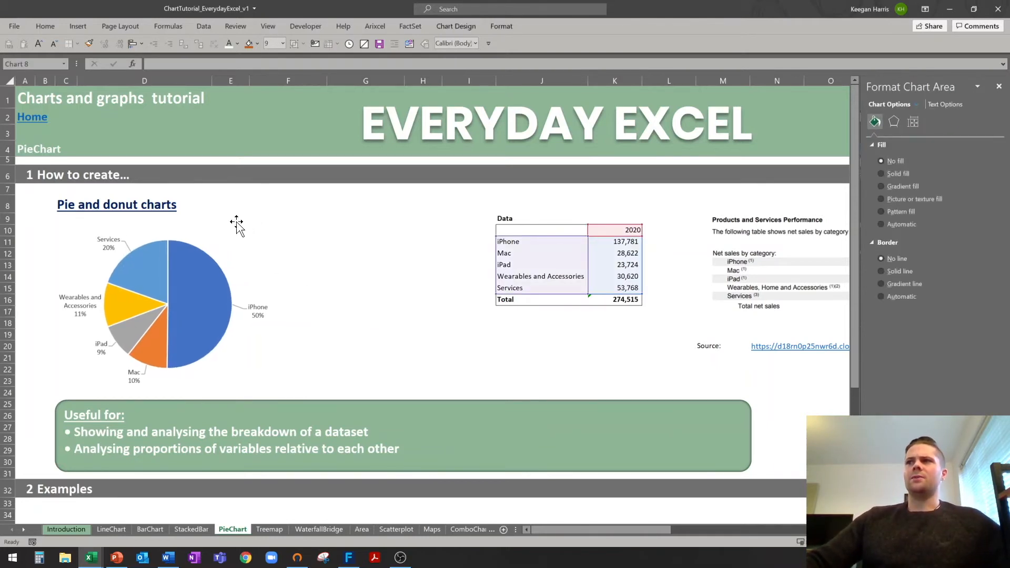
left_click_drag(306, 303, 243, 295)
left_click_drag(203, 223, 211, 223)
left_click(334, 296)
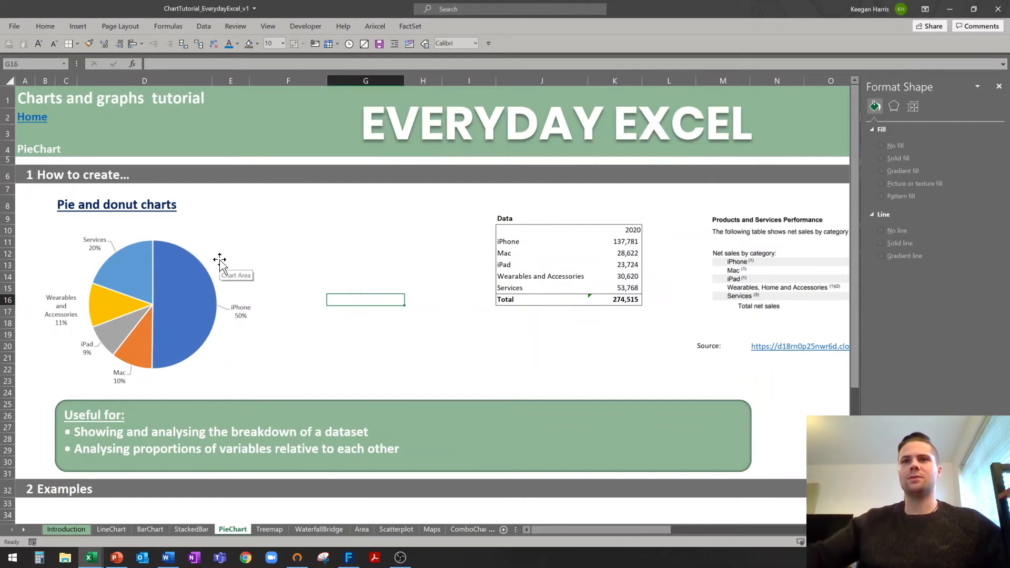
left_click_drag(500, 232, 626, 287)
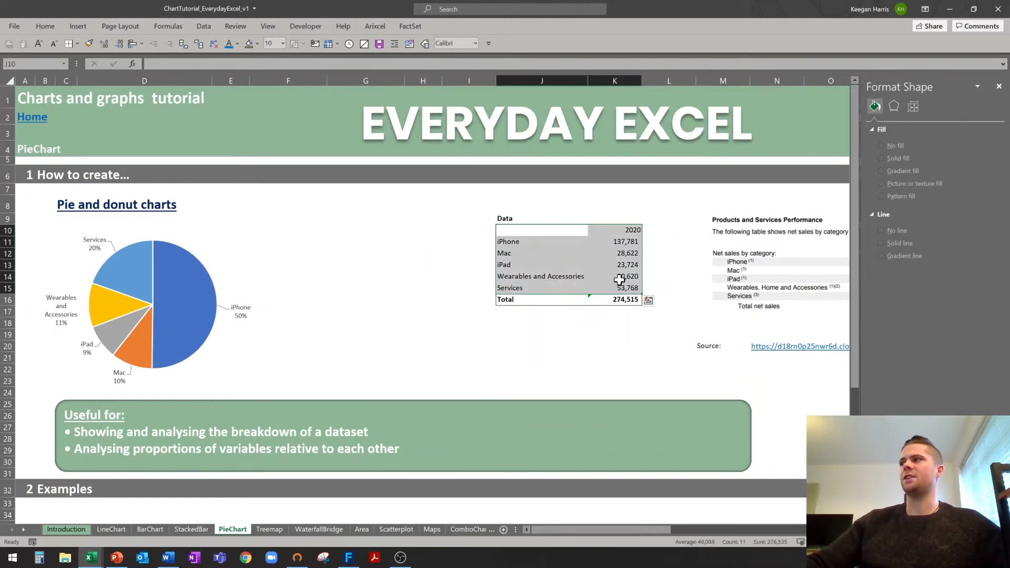
left_click(79, 26)
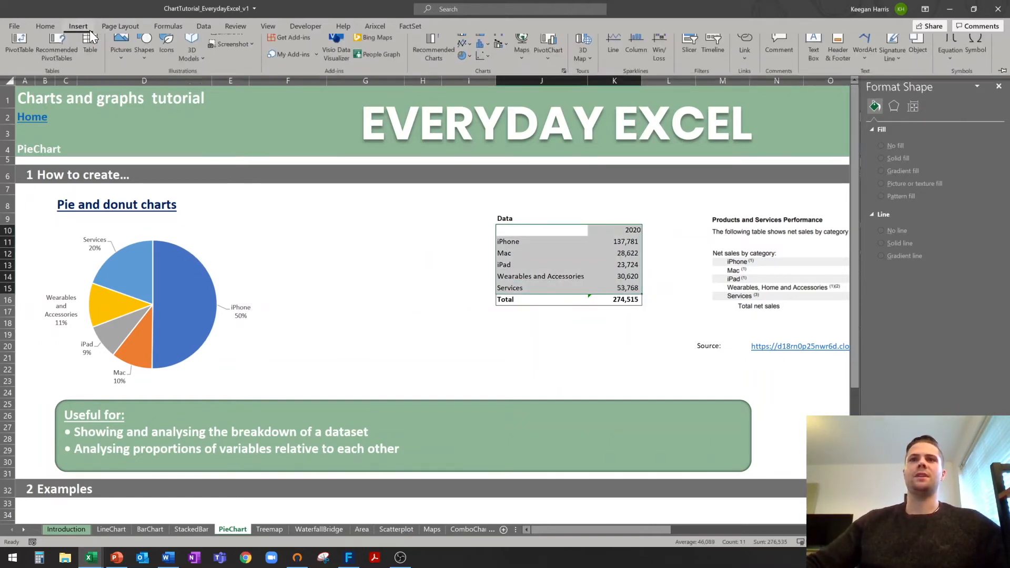
Insert a doughnut chart of the 2020 data beside the pie, keeping its legend, and resize it.
left_click(465, 67)
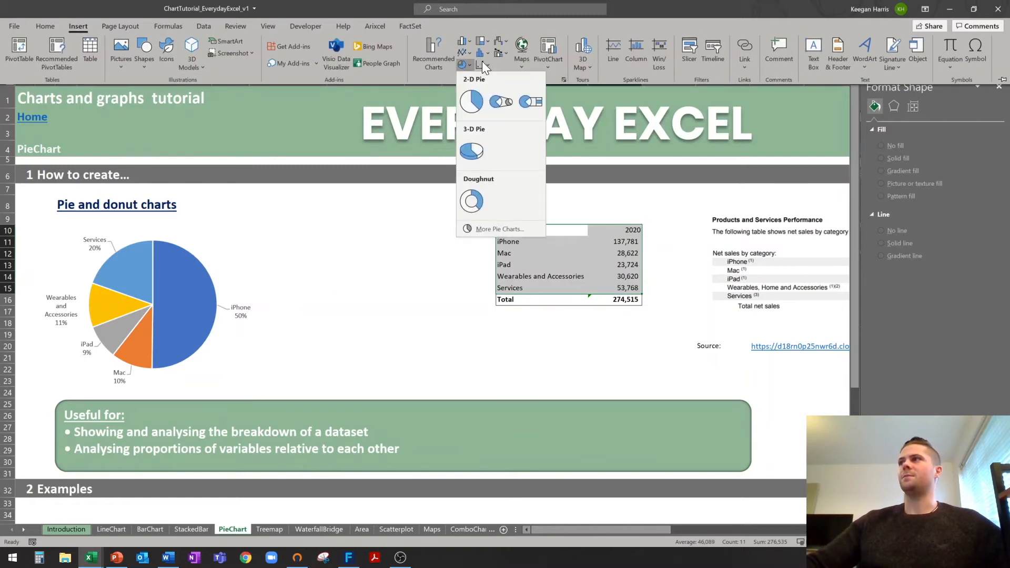
left_click(481, 195)
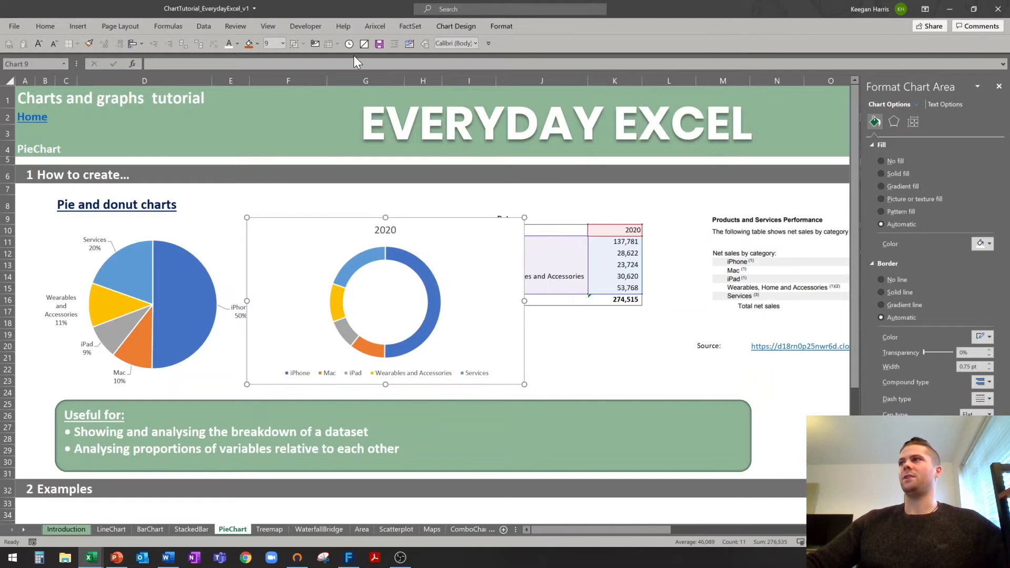
left_click_drag(525, 301, 474, 301)
left_click(433, 374)
key("Delete")
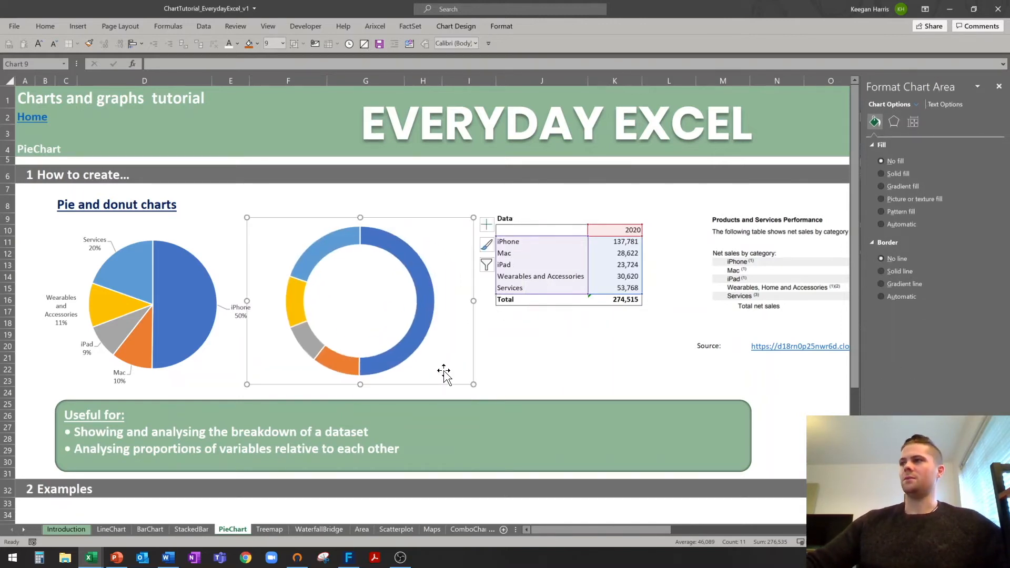
key("ctrl+z")
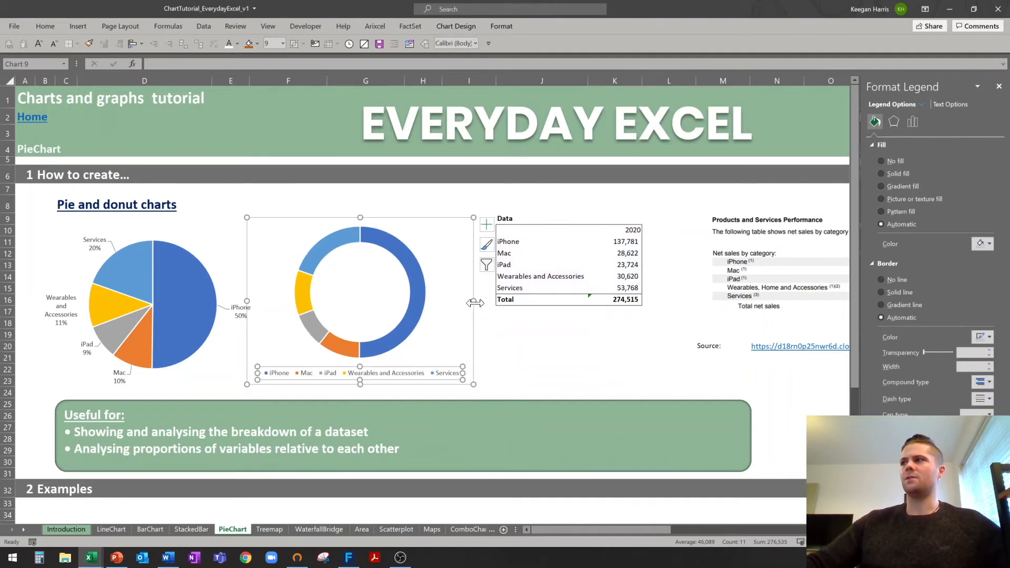
left_click_drag(475, 304, 487, 303)
Set the doughnut series' hole size to 65%.
left_click(409, 261)
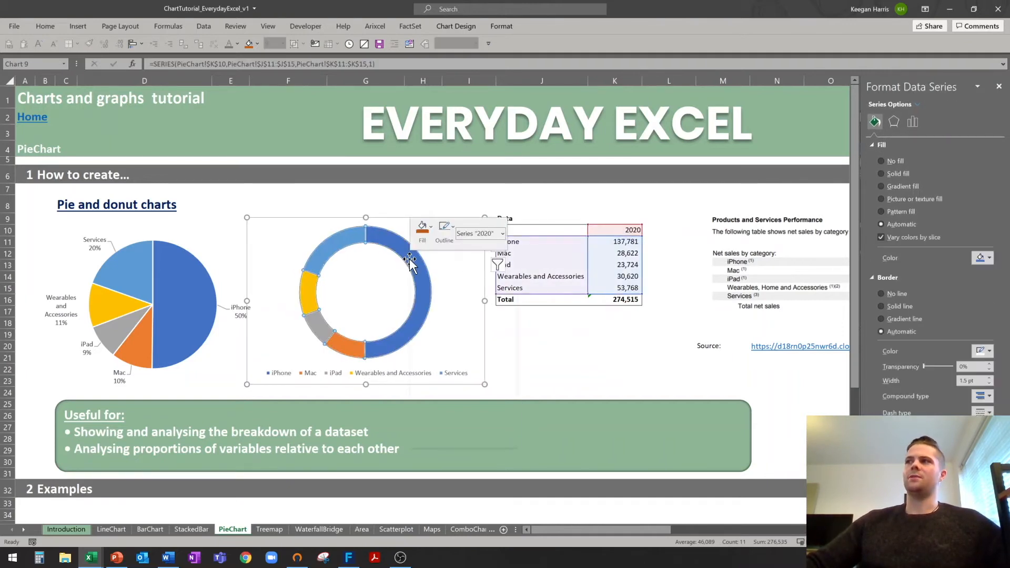
left_click(460, 378)
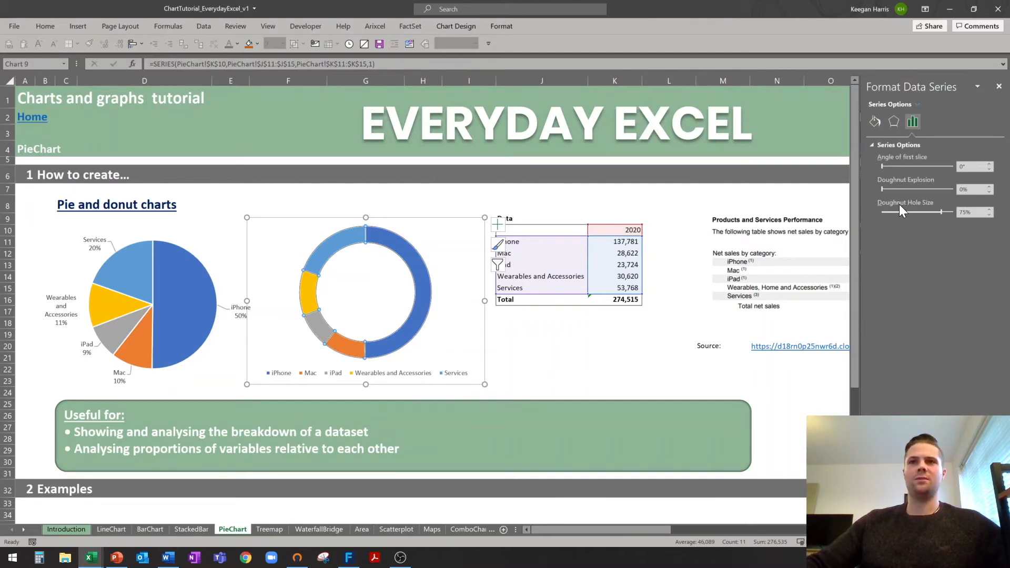
left_click_drag(981, 212, 915, 209)
type("65")
key("Return")
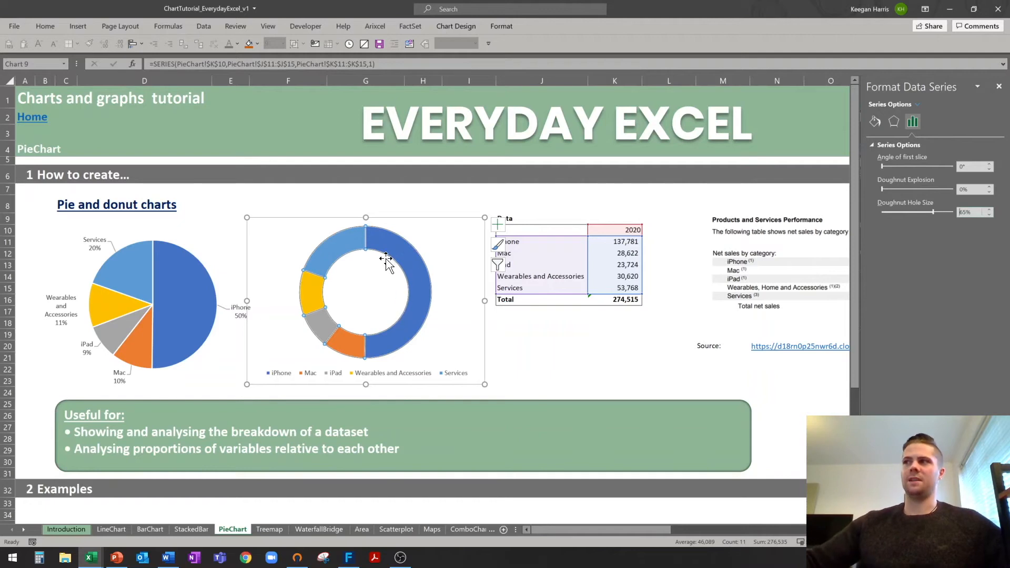
left_click(539, 370)
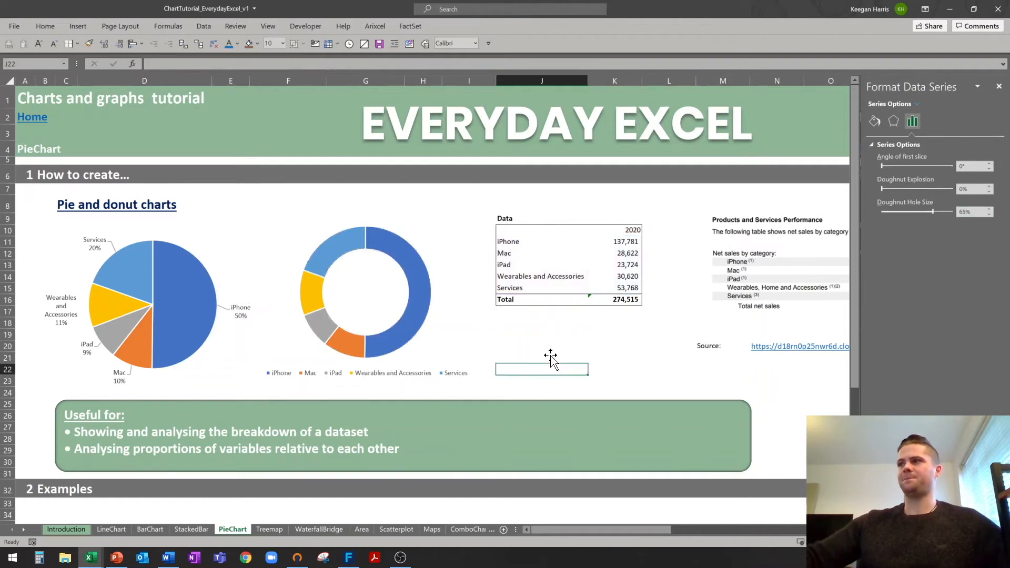
Label the doughnut slices with white, larger percentage labels instead of values.
left_click(422, 286)
right_click(422, 286)
left_click(472, 371)
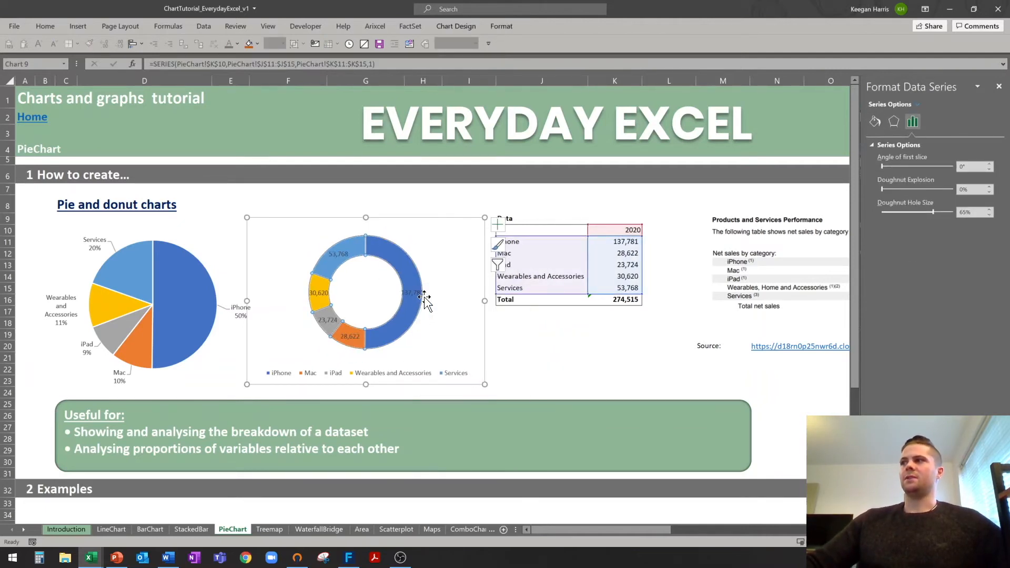
left_click(413, 293)
left_click(888, 226)
left_click(888, 211)
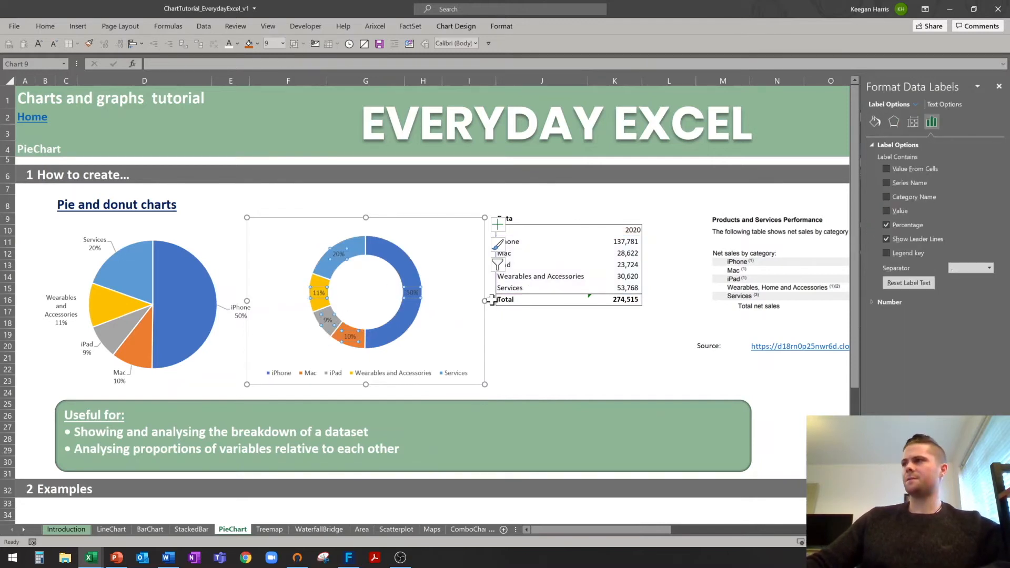
left_click(230, 45)
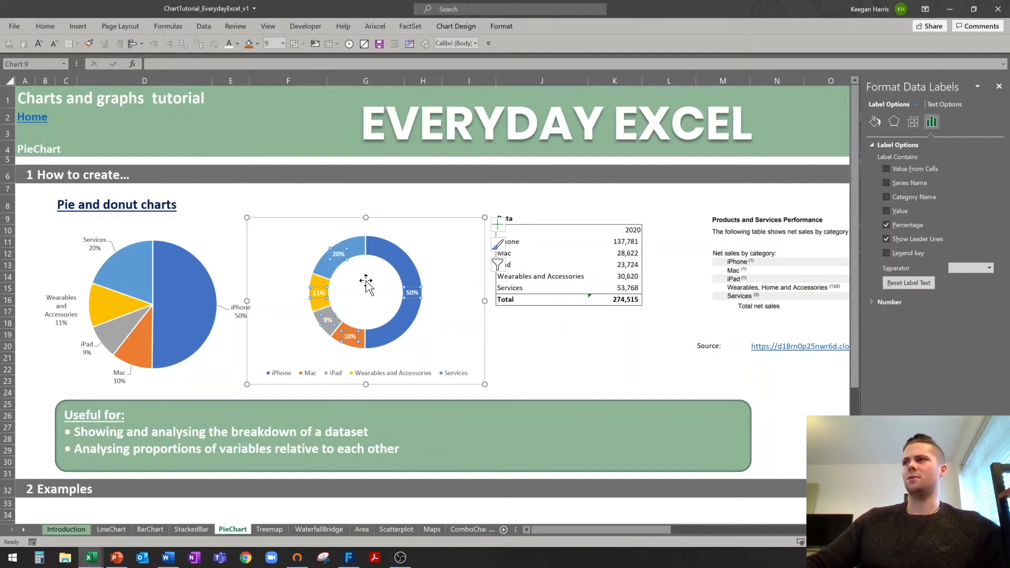
key("alt+3")
key("alt+3")
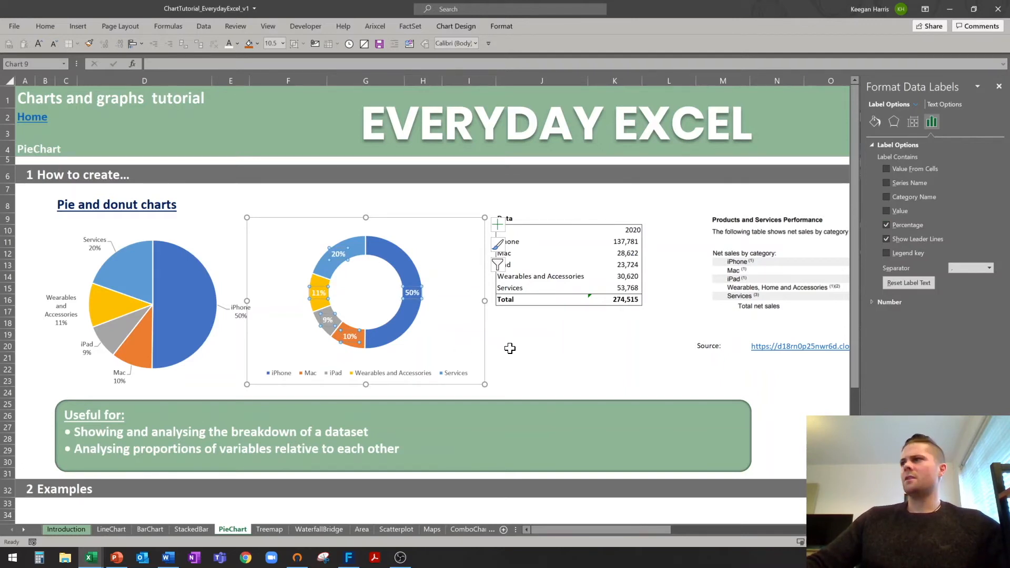
Enlarge the doughnut's plot area within the chart.
left_click(419, 343)
left_click_drag(423, 349, 436, 364)
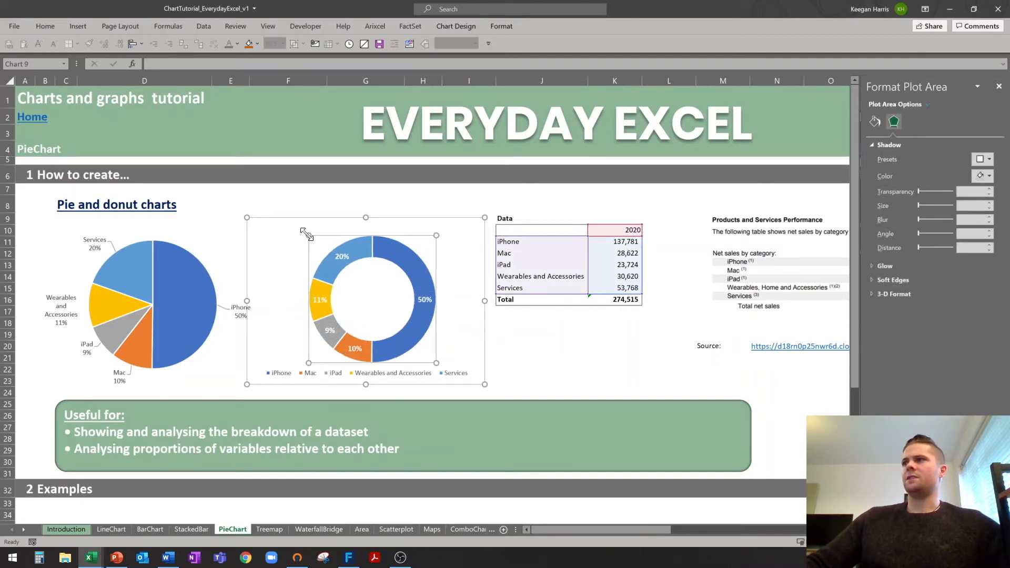
left_click_drag(298, 227, 298, 225)
left_click(499, 345)
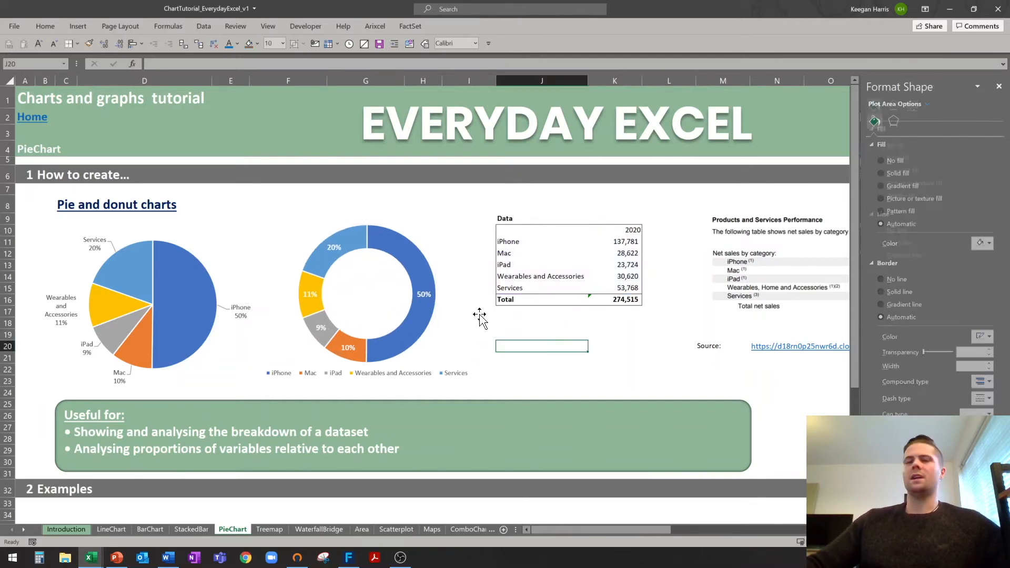
Draw a text box in the doughnut hole linked to the Total cell K16.
left_click(76, 23)
left_click(811, 55)
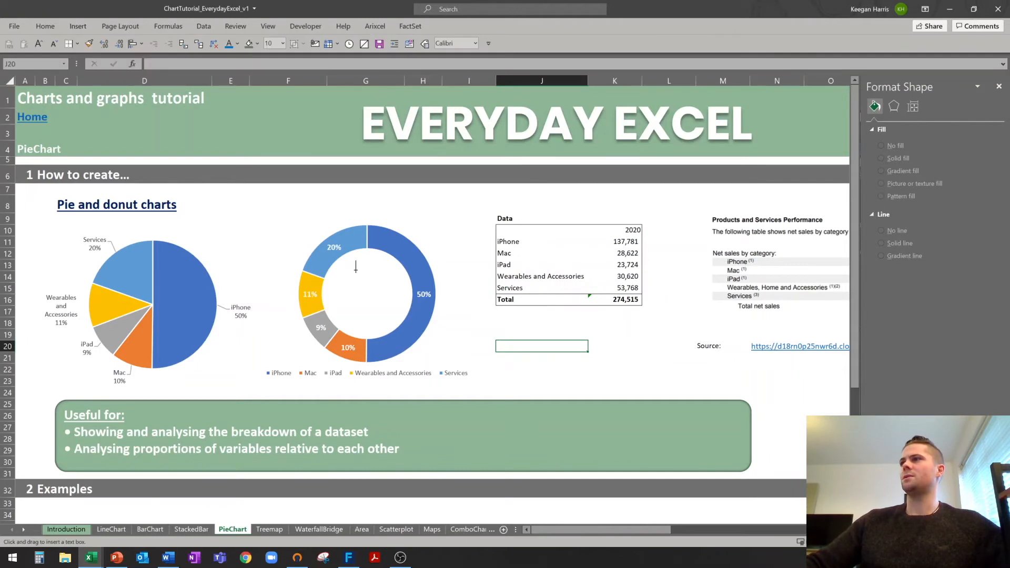
left_click_drag(328, 281, 408, 306)
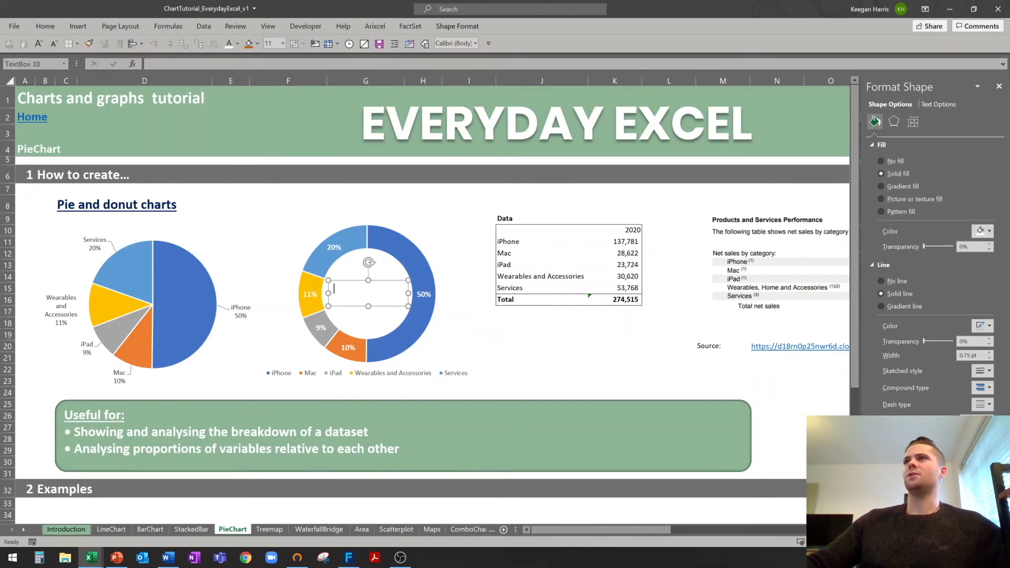
left_click(163, 64)
type("=")
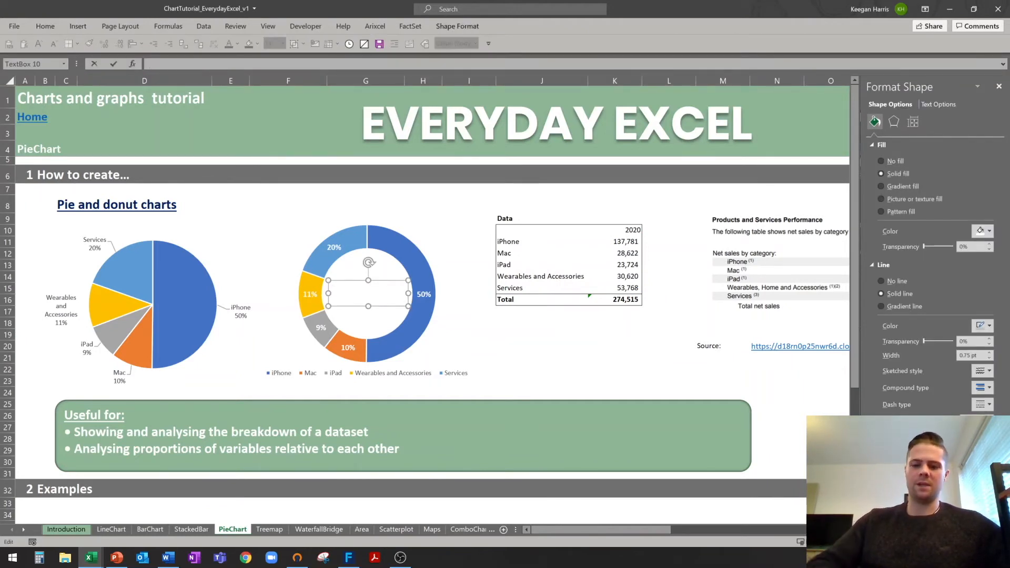
left_click(625, 300)
key("Return")
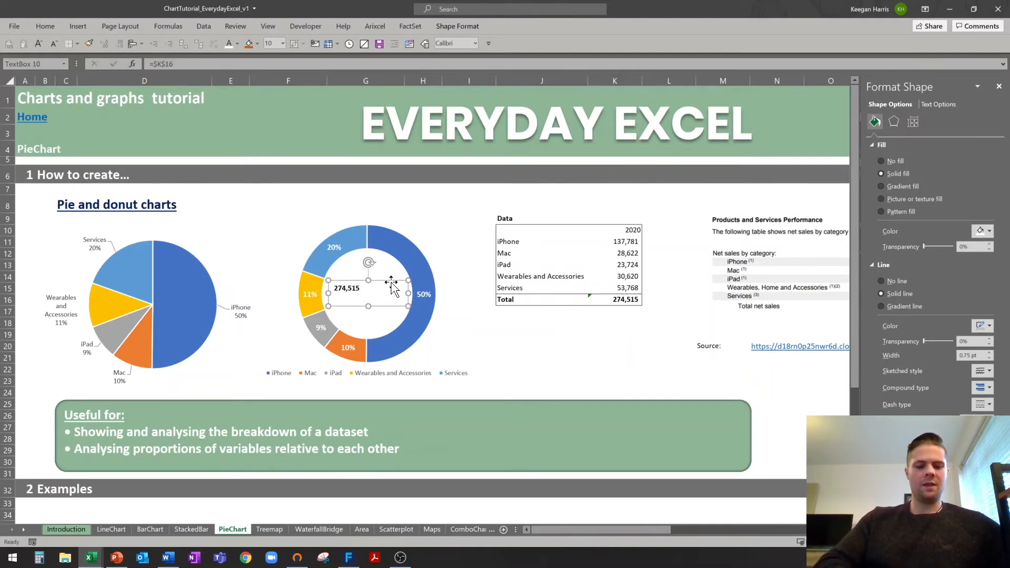
Centre the total horizontally and vertically in the box and enlarge its font.
key("ctrl+e")
key("alt+h")
key("a")
key("m")
key("alt+3")
key("alt+3")
key("alt+3")
key("alt+3")
key("alt+3")
key("alt+3")
key("alt+3")
left_click(536, 357)
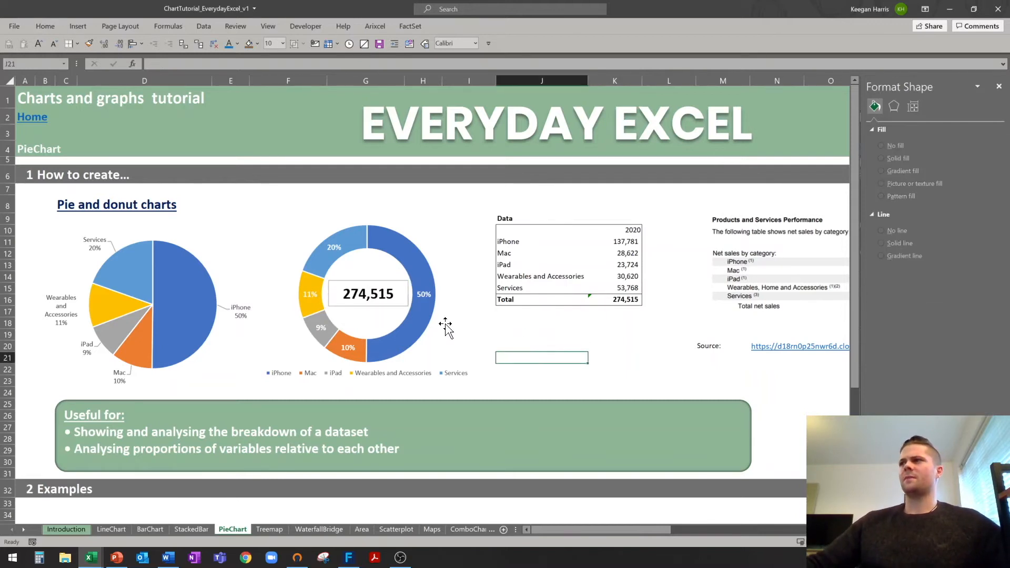
Set the centre text box's outline to No Outline.
left_click(400, 283)
right_click(401, 284)
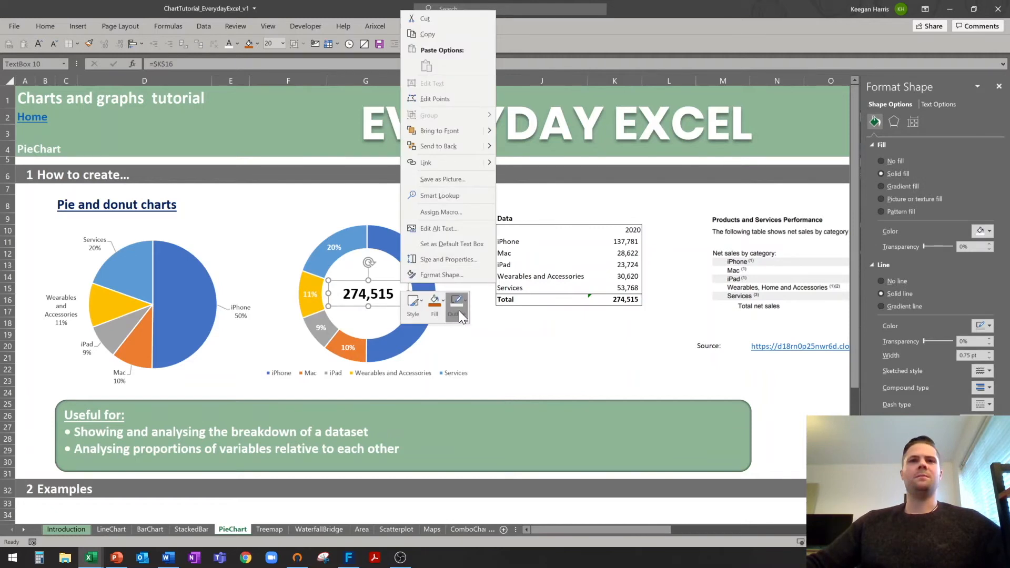
left_click(457, 311)
left_click(541, 357)
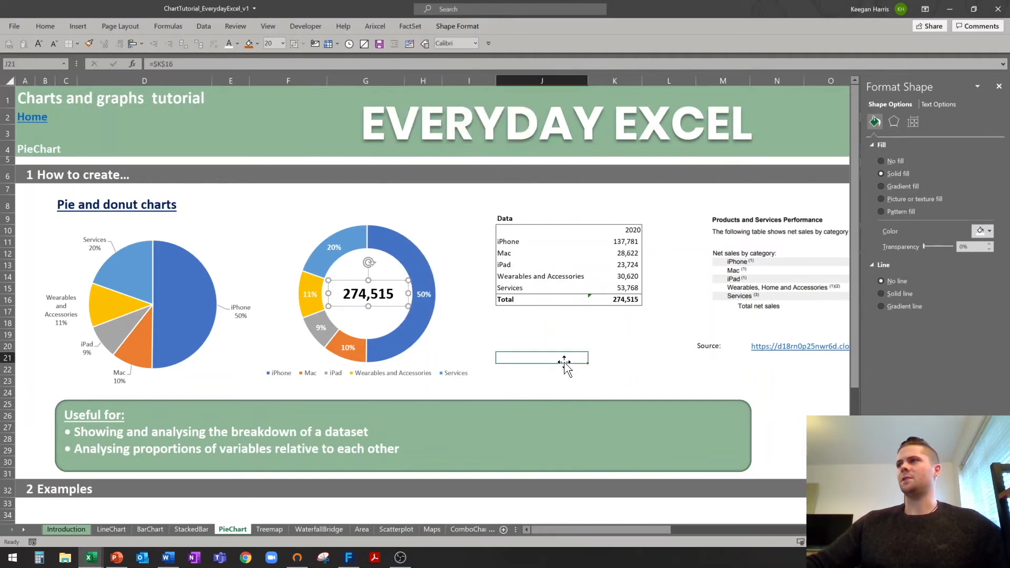
Format the Total cell K16 as US dollar currency with an 'm' suffix.
left_click(630, 300)
key("ctrl+1")
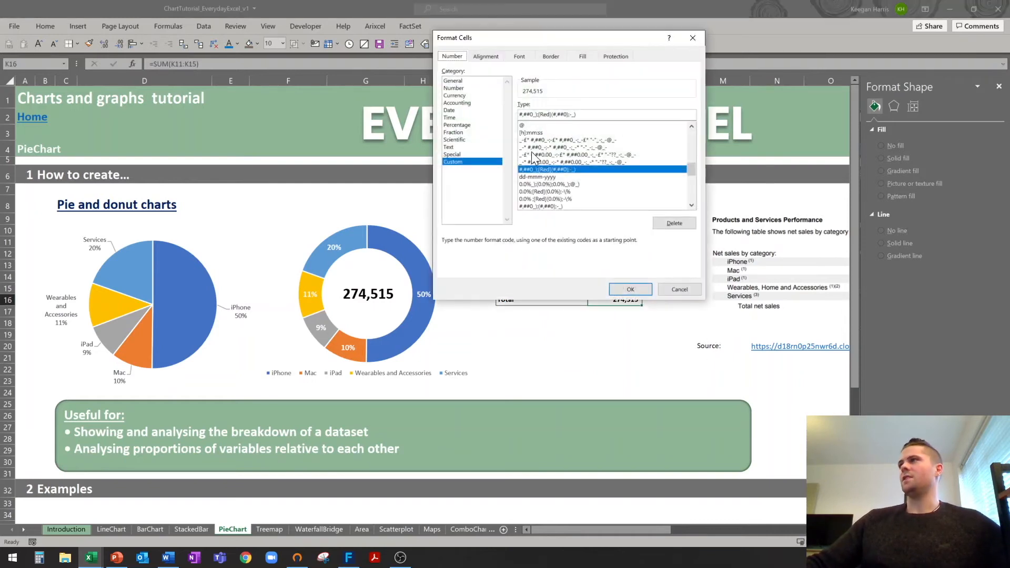
left_click(467, 95)
left_click(691, 120)
scroll(608, 218, "down", 5)
left_click(600, 254)
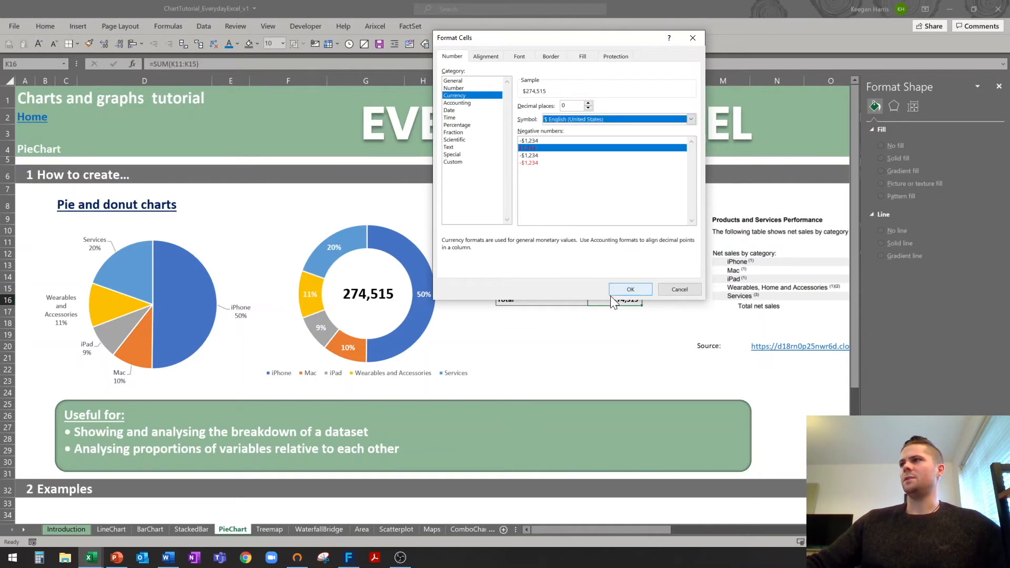
left_click(631, 290)
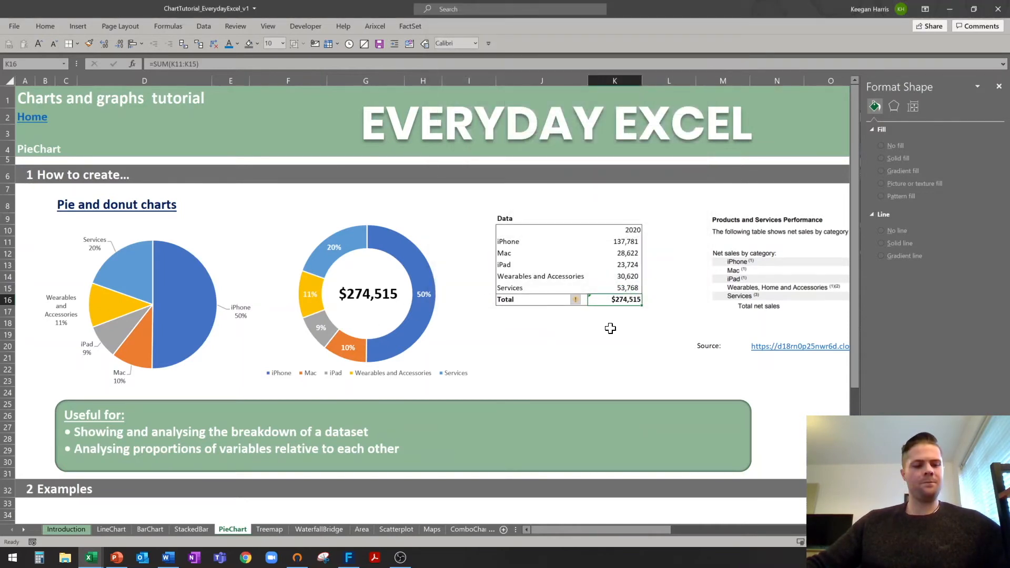
key("ctrl+1")
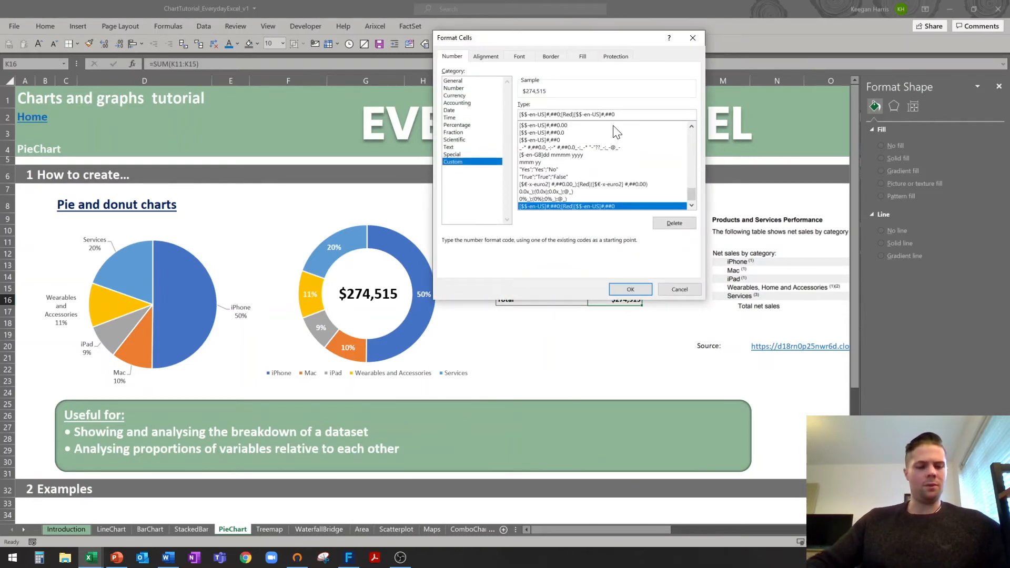
type("\"m\"")
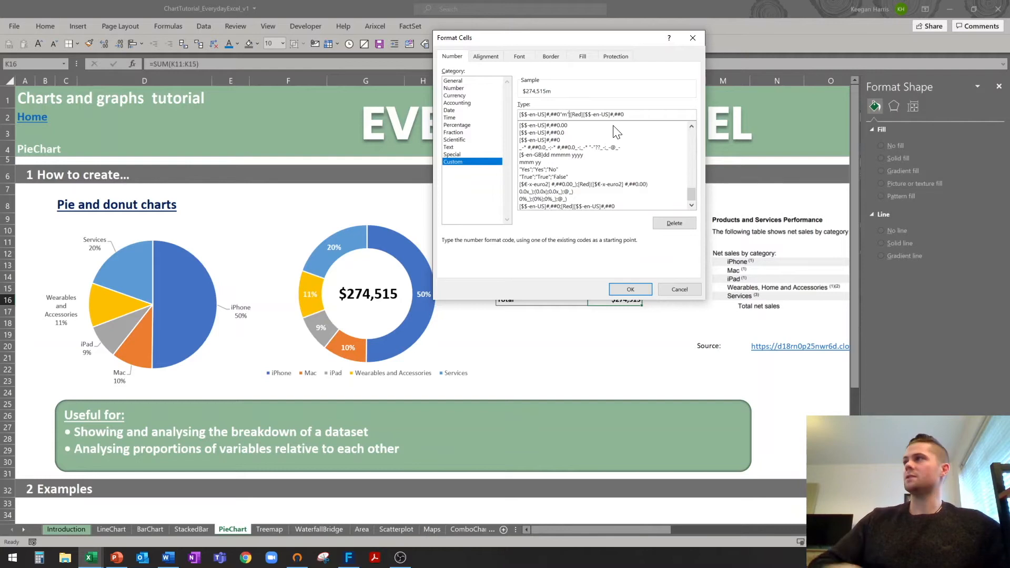
left_click(631, 289)
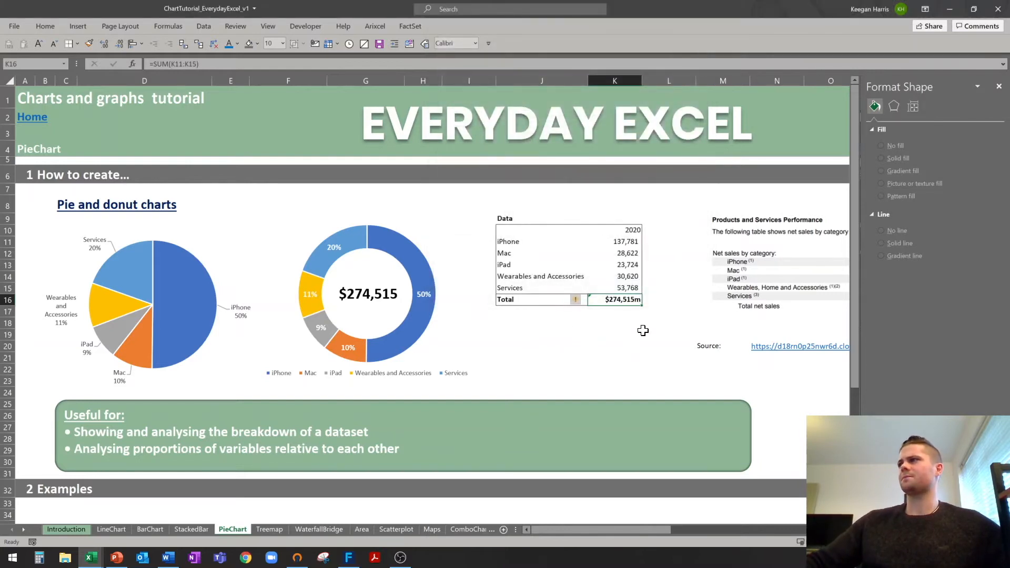
Change the fill colour of the doughnut's centre text box.
left_click(409, 289)
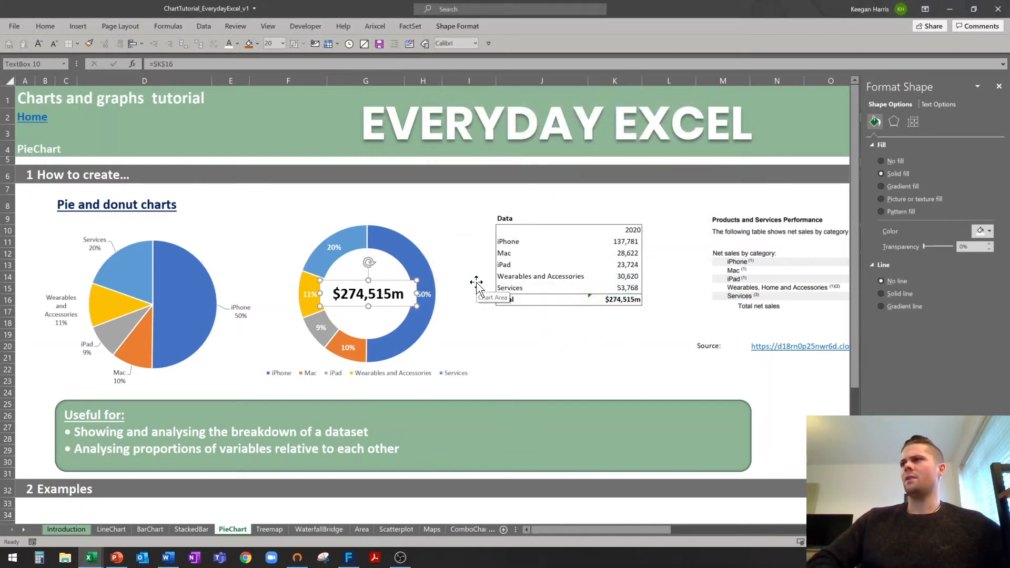
right_click(395, 285)
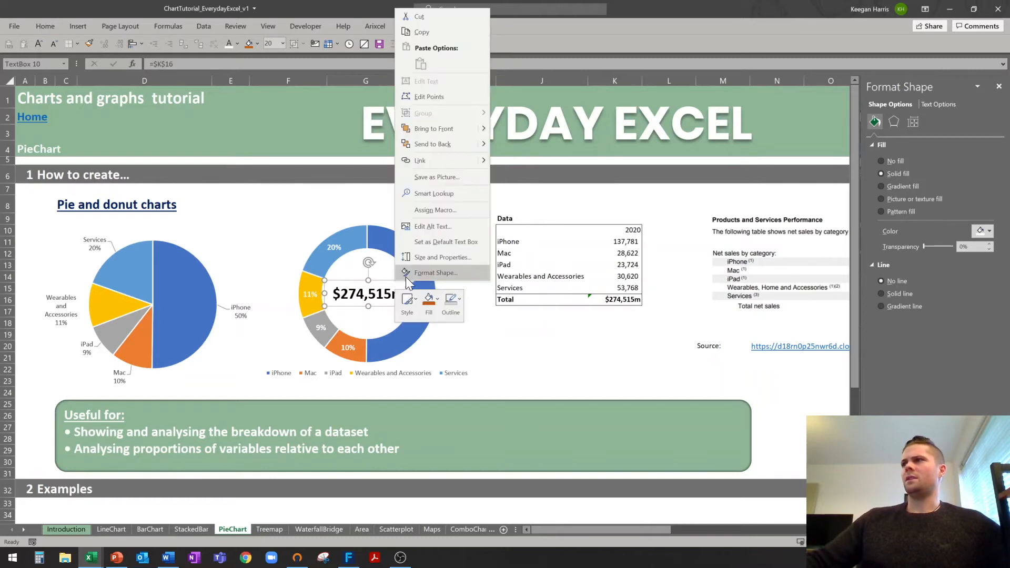
left_click(430, 309)
left_click(547, 358)
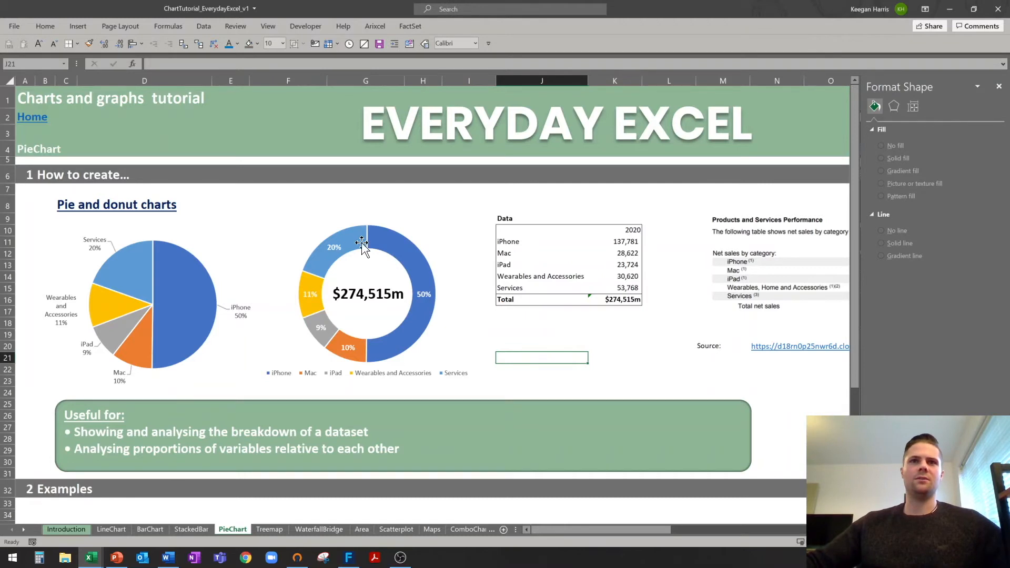
Insert a treemap chart of the 2020 sales data J11:K16.
left_click(543, 346)
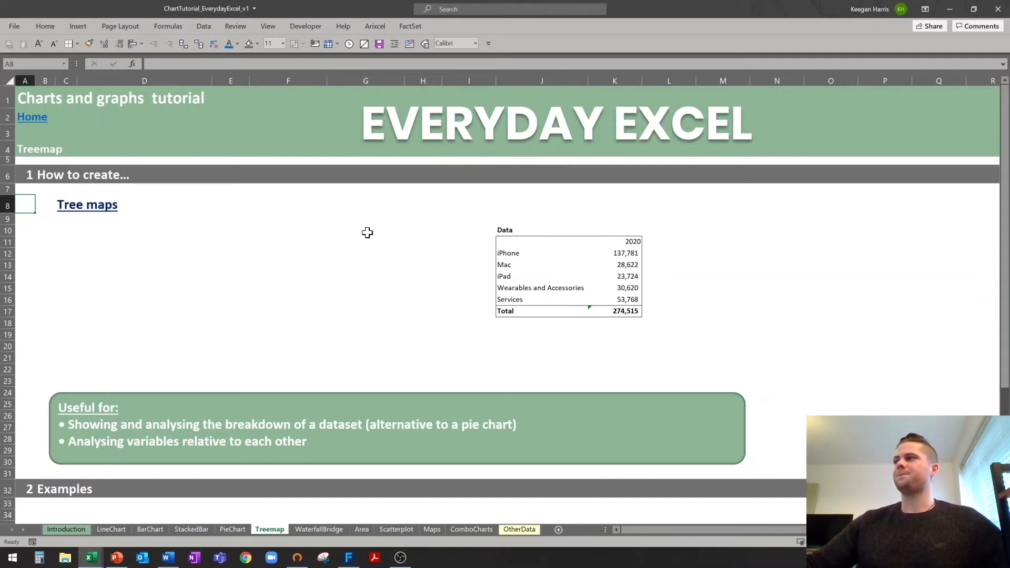
left_click_drag(504, 242, 633, 299)
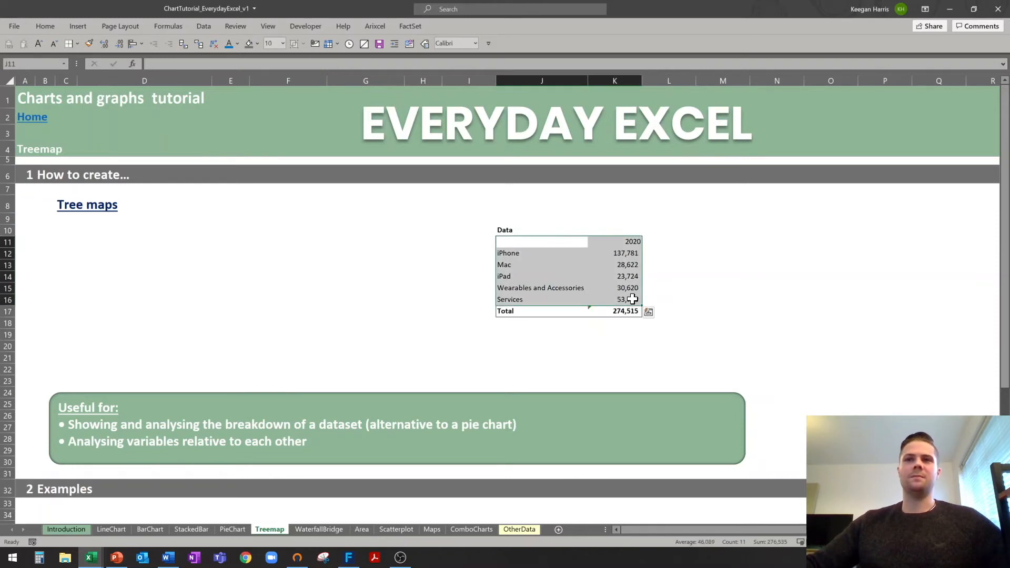
left_click(77, 26)
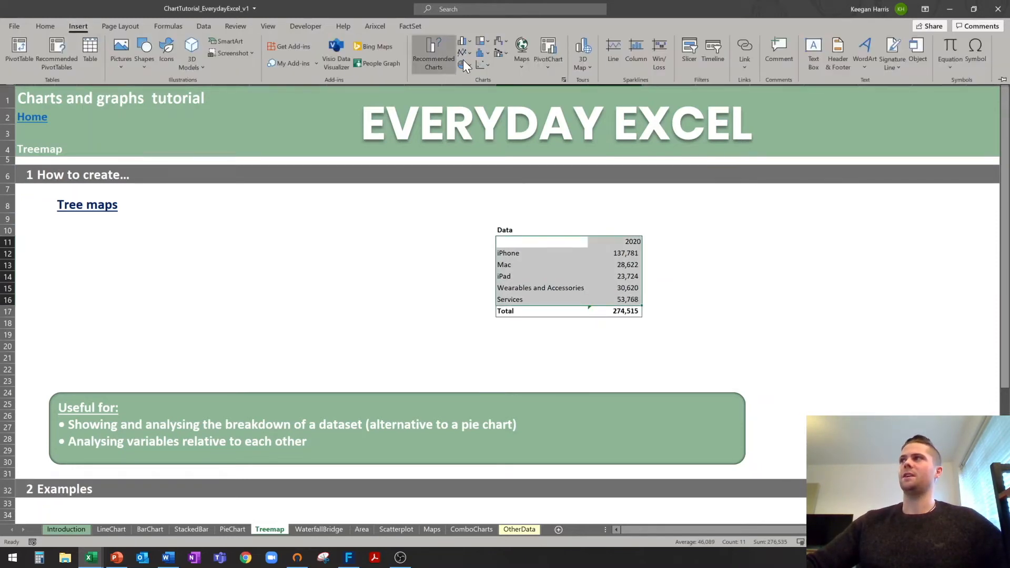
left_click(483, 41)
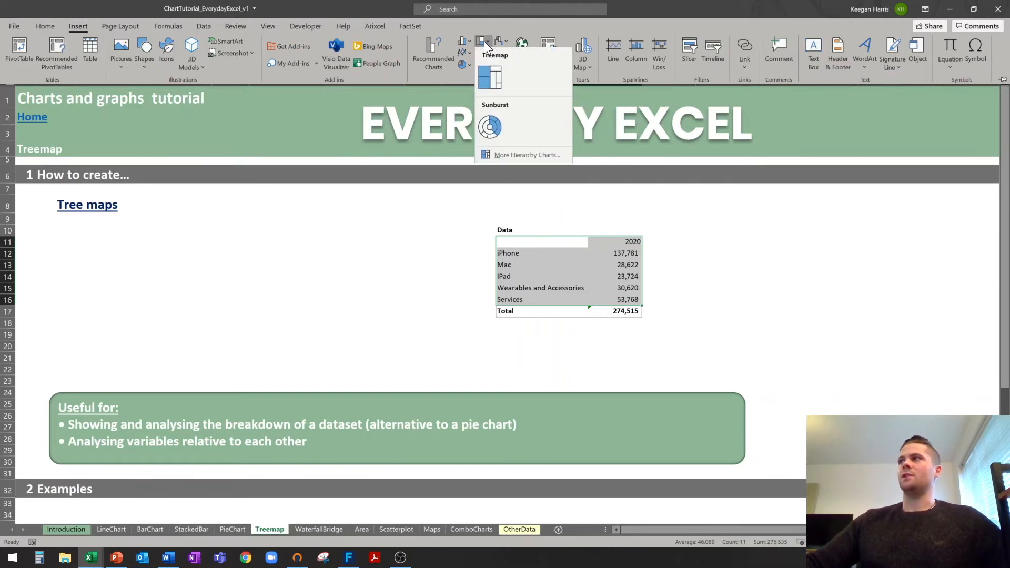
left_click(497, 75)
Move the treemap under the Tree maps heading, widen it, and delete its title.
left_click_drag(450, 255, 137, 217)
left_click_drag(343, 303, 424, 308)
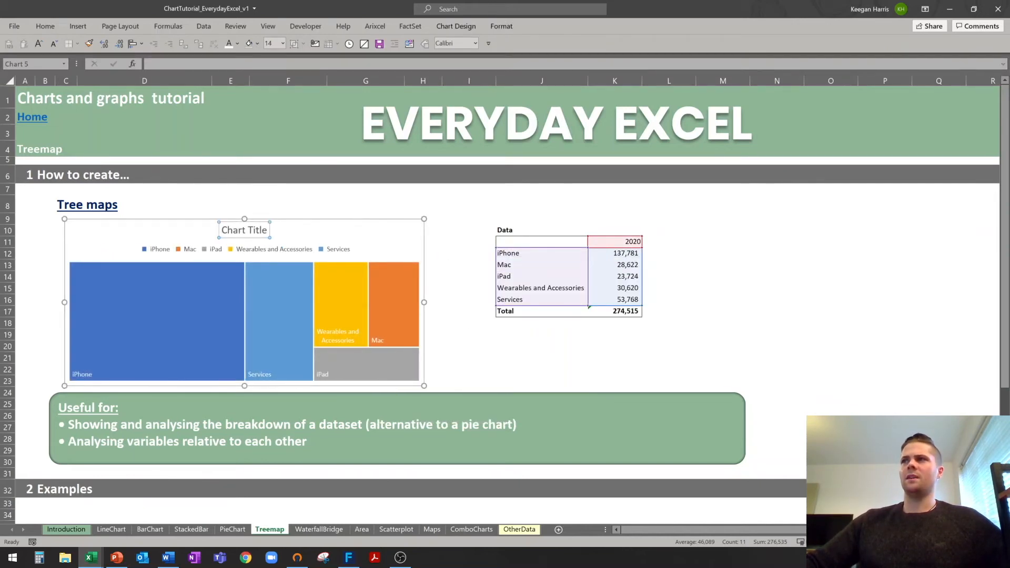
key("Delete")
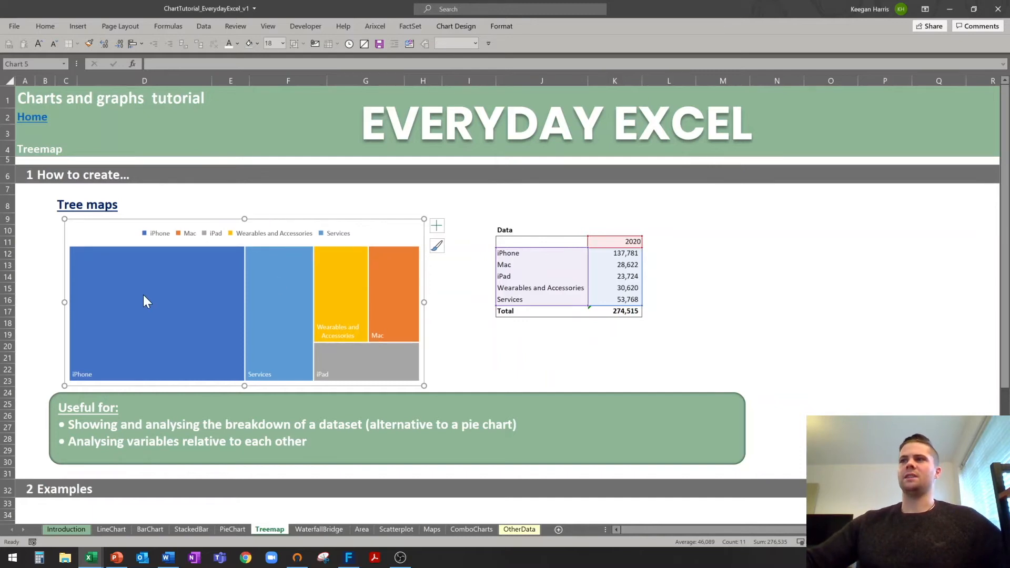
left_click(456, 345)
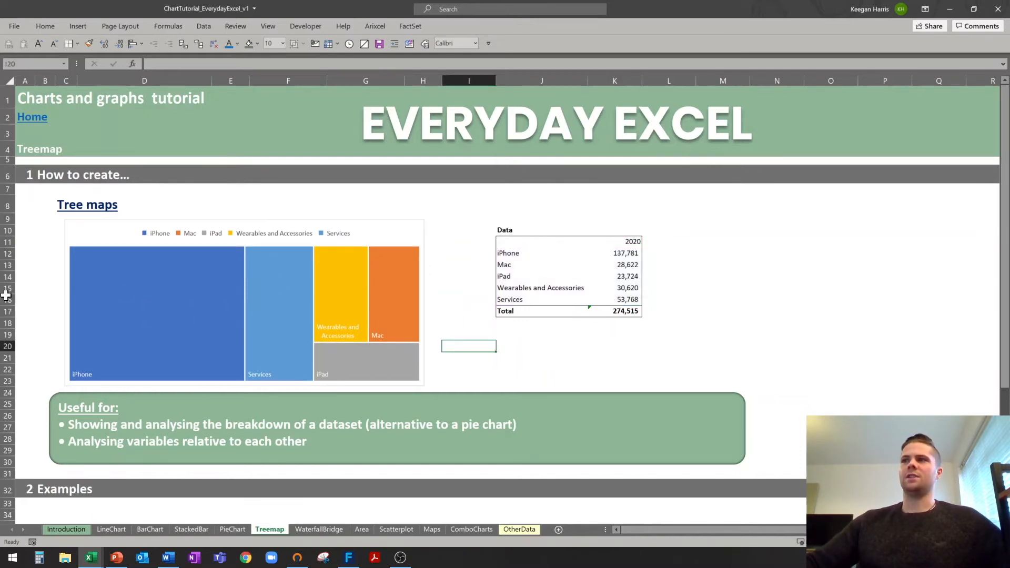
Bring up the WaterfallBridge sheet with its Data table and 2018 product table.
mouse_move(159, 303)
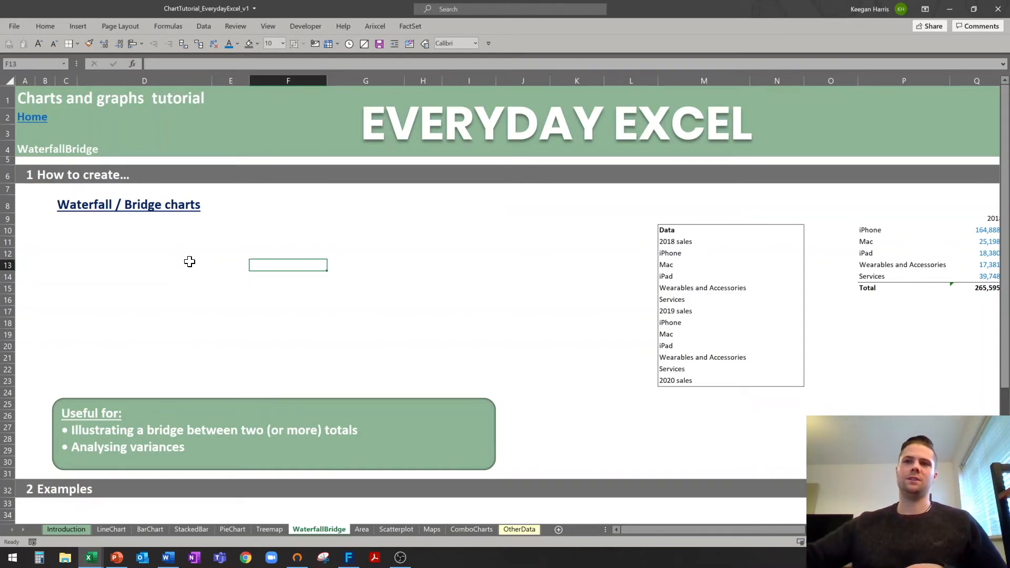
Move the Products and Services Performance picture left and review the sales and variance formulas.
left_click_drag(677, 233, 779, 382)
left_click_drag(731, 265, 731, 254)
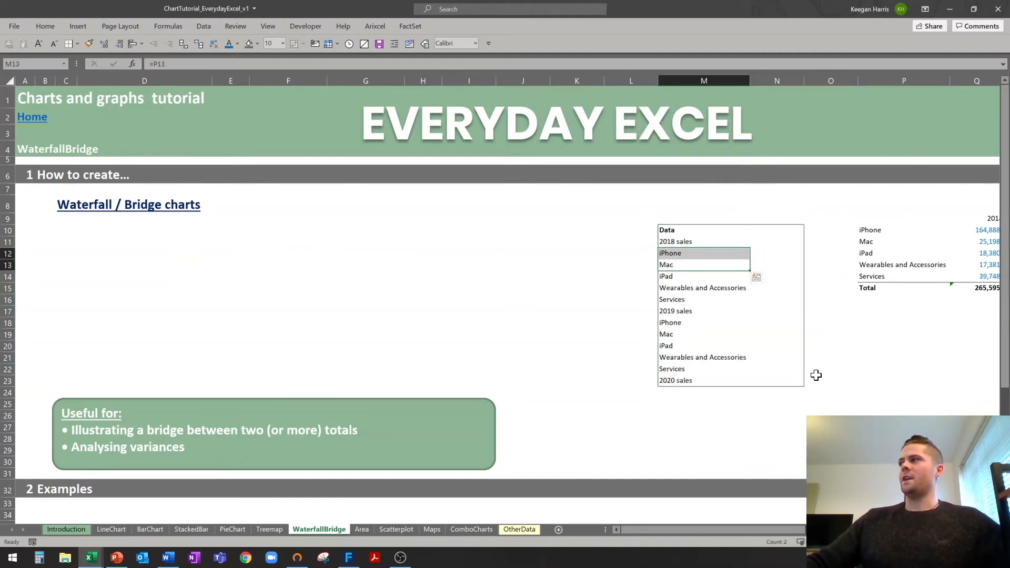
scroll(754, 531, "right", 5)
left_click_drag(640, 398, 474, 395)
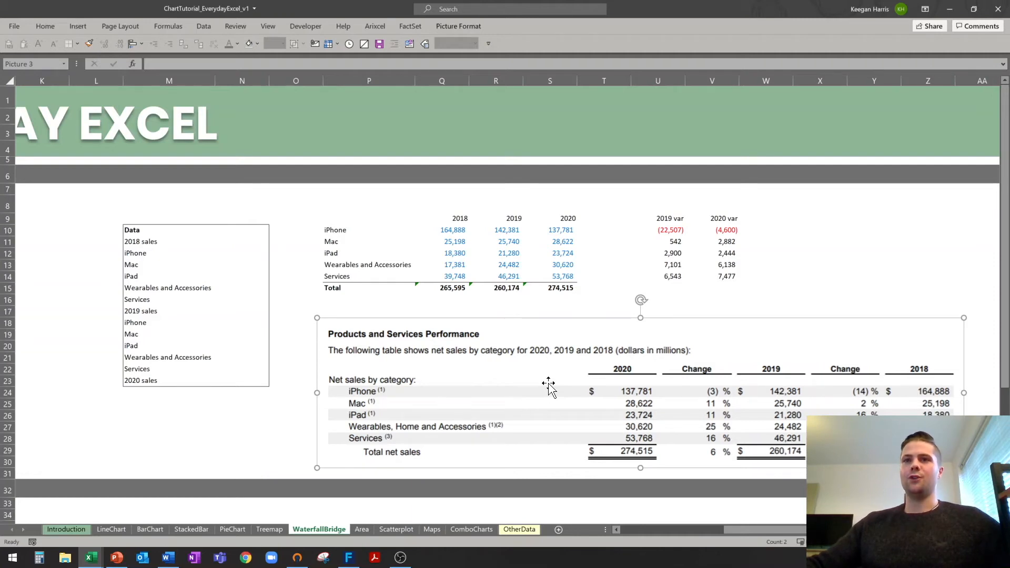
left_click_drag(440, 232, 537, 272)
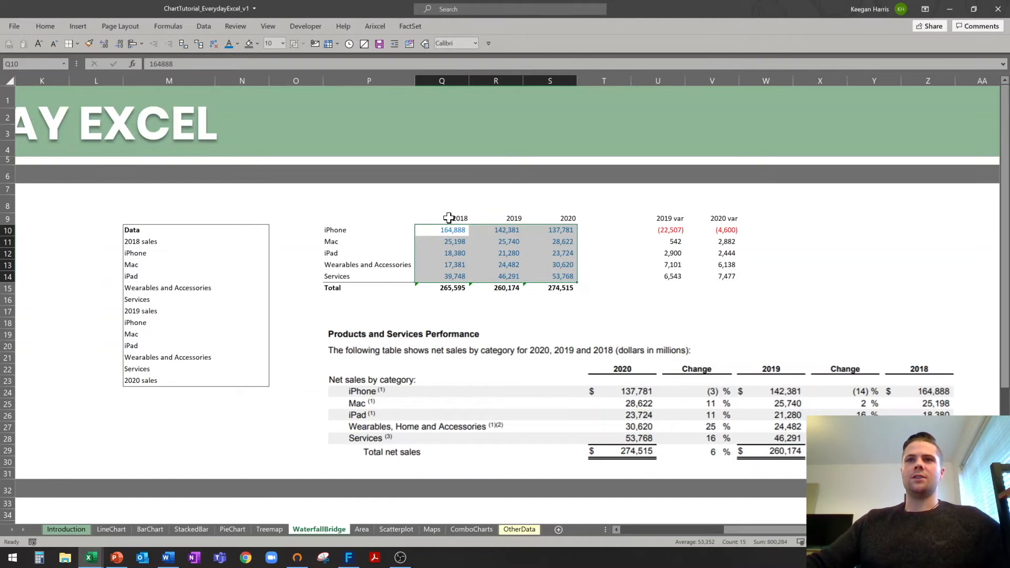
left_click(611, 252)
left_click_drag(664, 231, 731, 266)
double_click(672, 229)
key("Escape")
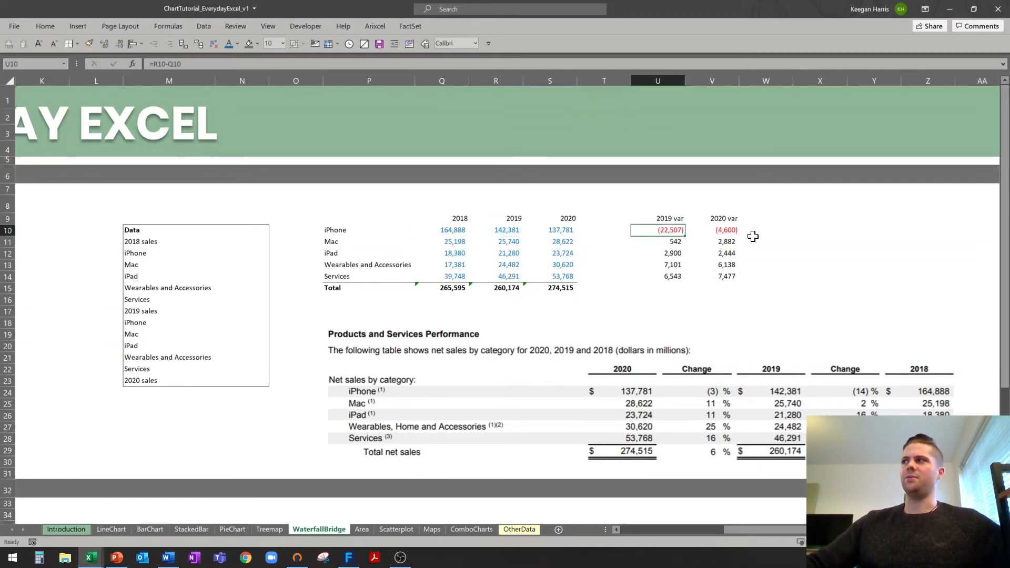
double_click(729, 232)
key("Escape")
Link the 2018 sales value cell N11 to the 2018 Total, 265,595.
left_click(193, 243)
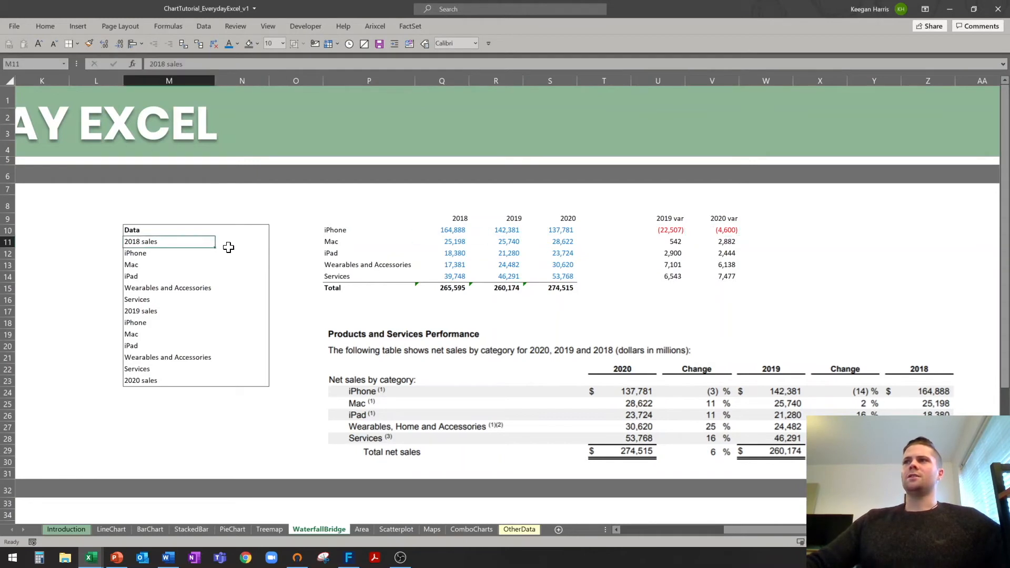
left_click(256, 247)
left_click_drag(138, 243, 238, 376)
left_click(240, 244)
left_click_drag(129, 245, 240, 246)
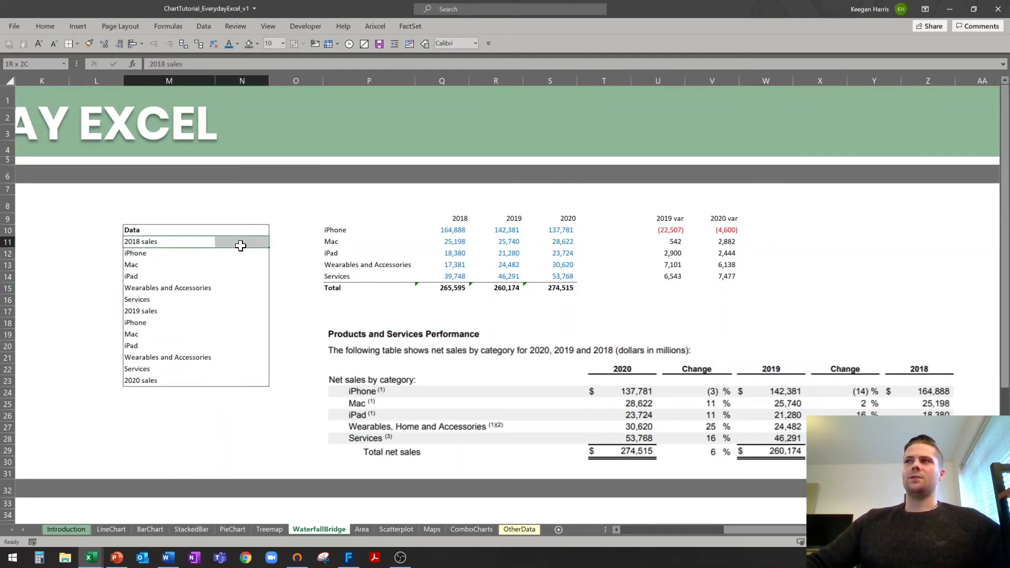
left_click(243, 244)
type("=")
left_click(442, 290)
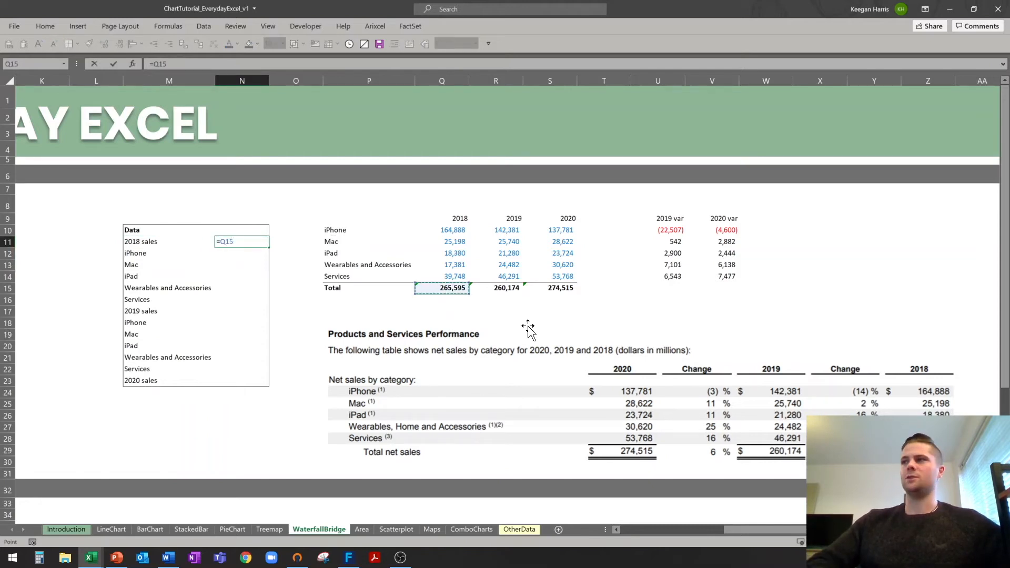
key("Return")
Fill the product rows with the 2019 variances and sum them into 2019 sales of 260,174.
type("=")
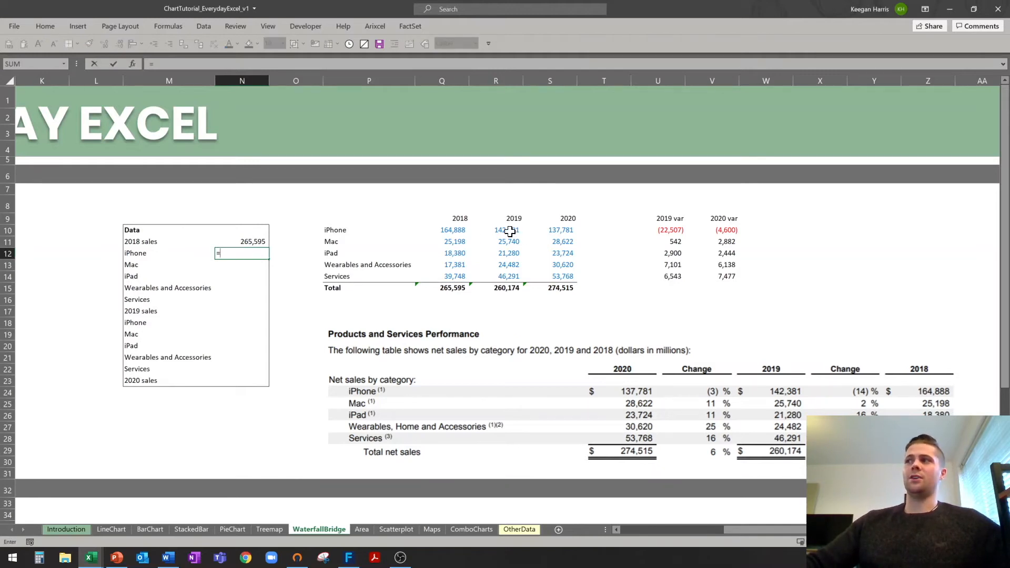
left_click(671, 230)
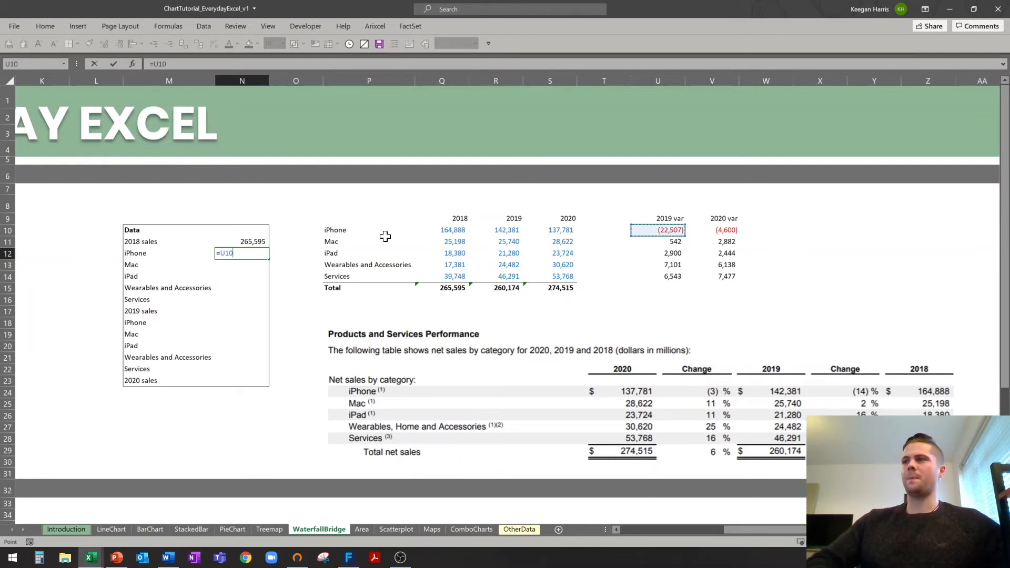
key("ctrl+Return")
key("shift+Down")
key("shift+Down")
key("shift+Down")
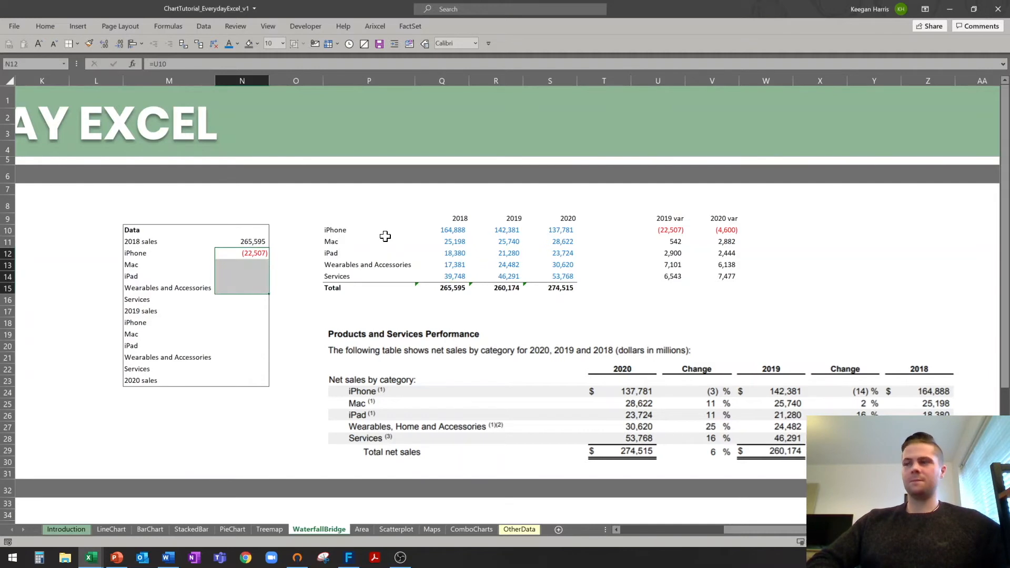
key("shift+Down")
key("ctrl+d")
key("Down")
key("Down")
key("Down")
key("Down")
key("Down")
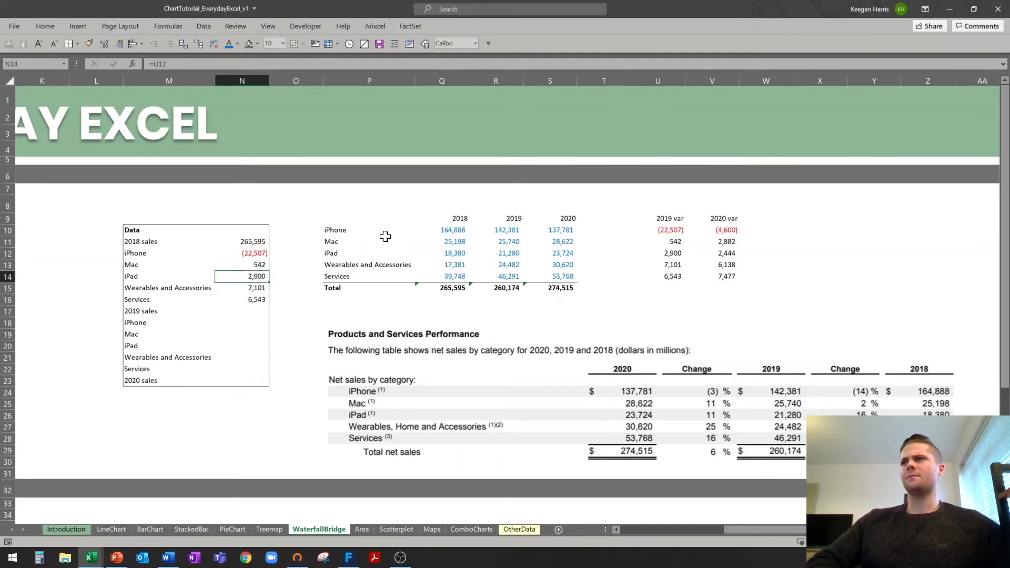
type("=sum")
key("Tab")
key("Up")
key("shift+Up")
key("shift+Up")
key("shift+Up")
key("shift+Up")
key("shift+Up")
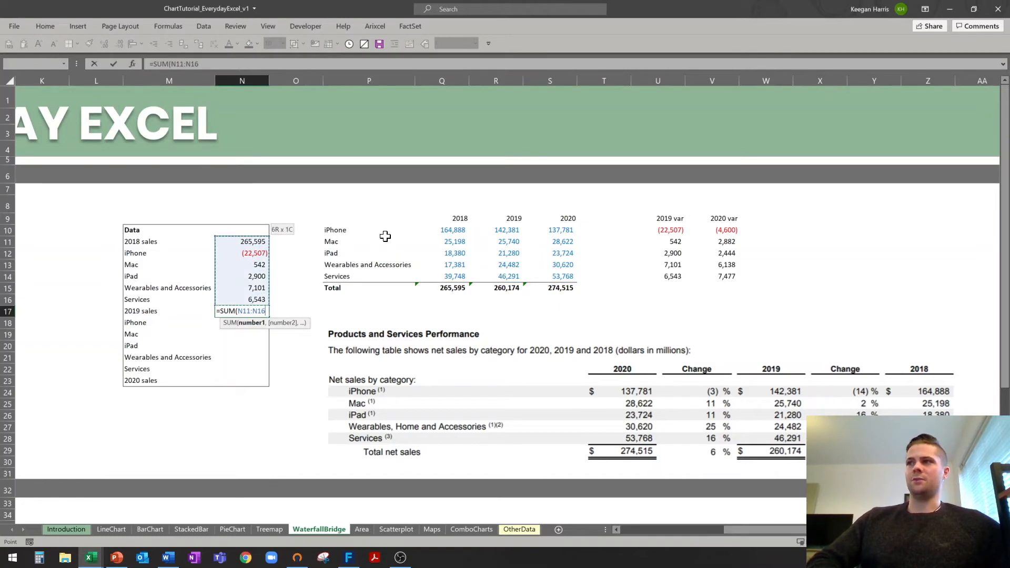
key("Return")
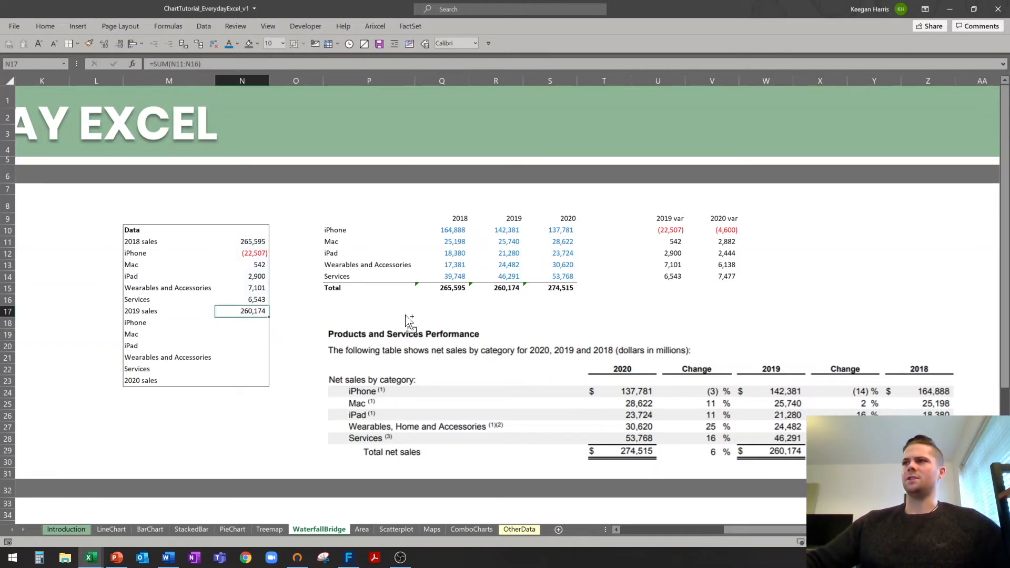
left_click(500, 288, "ctrl")
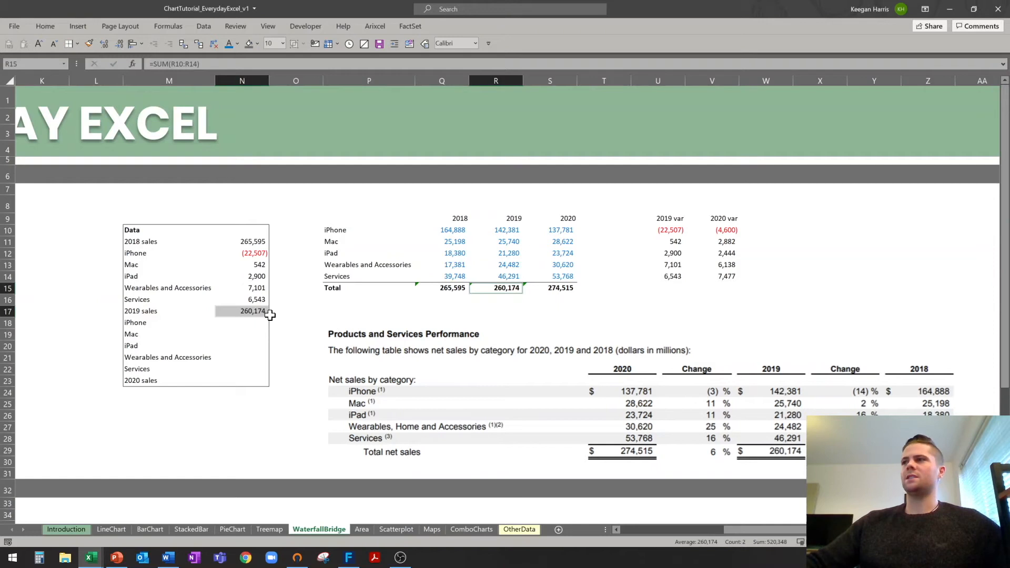
Fill the next product rows with links to the 2020 variances through Services.
left_click(254, 323)
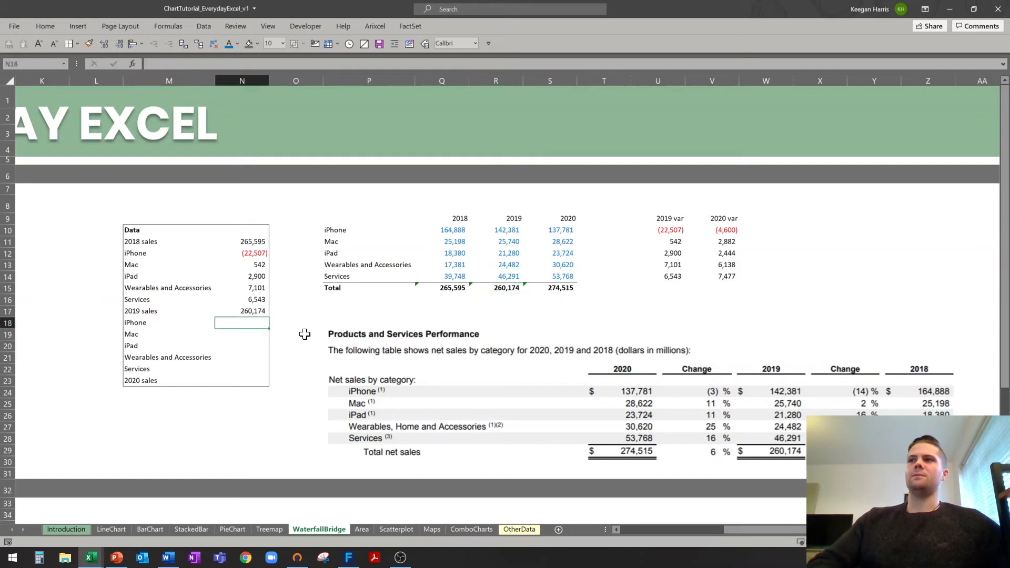
type("=")
left_click(731, 231)
key("Return")
key("Up")
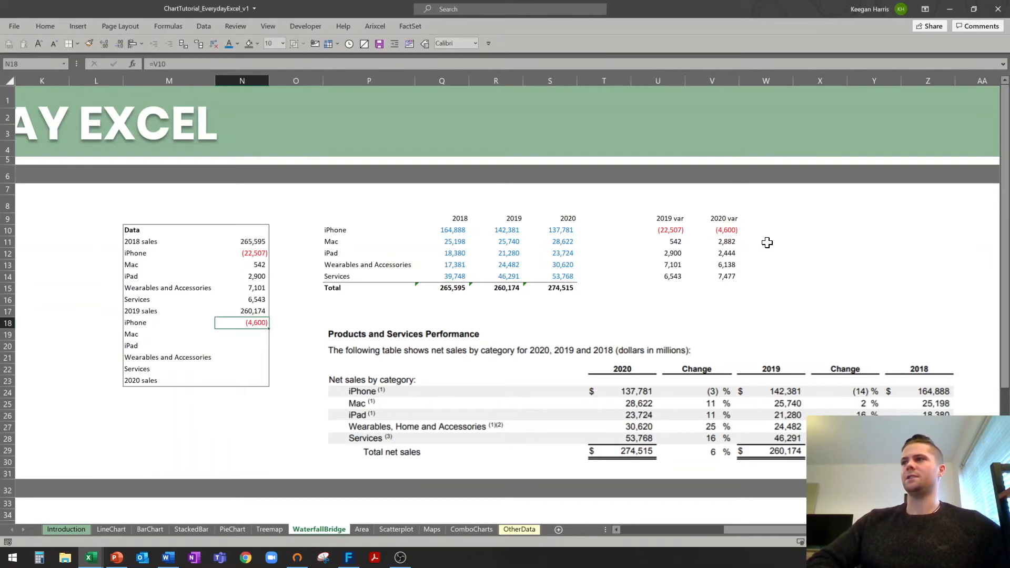
key("shift+Down")
key("shift+Down")
key("shift+Down")
key("shift+Down")
key("ctrl+d")
key("Down")
key("Down")
key("Down")
key("Down")
key("Down")
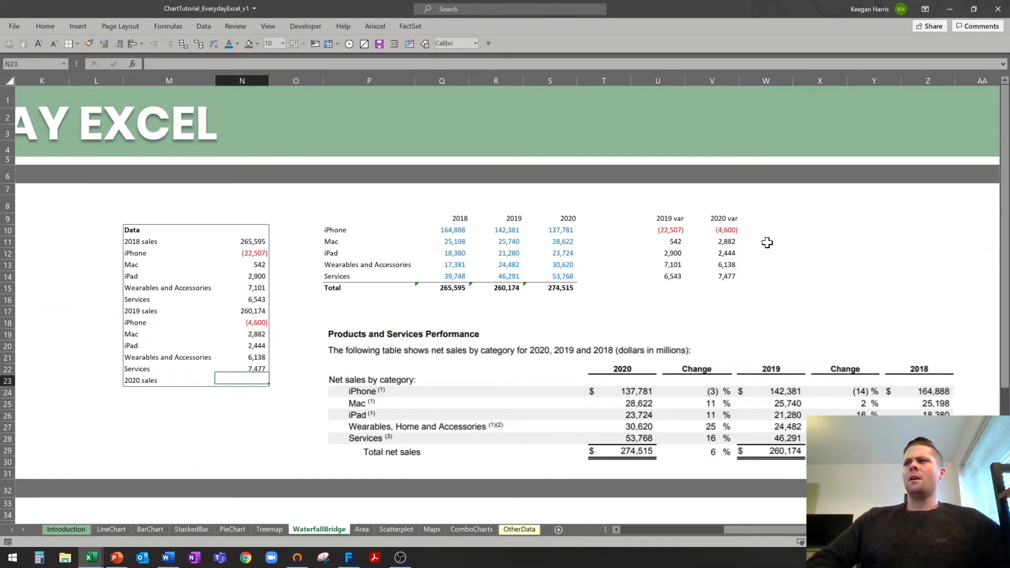
Sum 2019 sales and the 2020 variances into 2020 sales of 274,515.
type("=s")
key("Tab")
key("Up")
key("shift+Up")
key("shift+Up")
key("shift+Up")
key("shift+Up")
key("shift+Up")
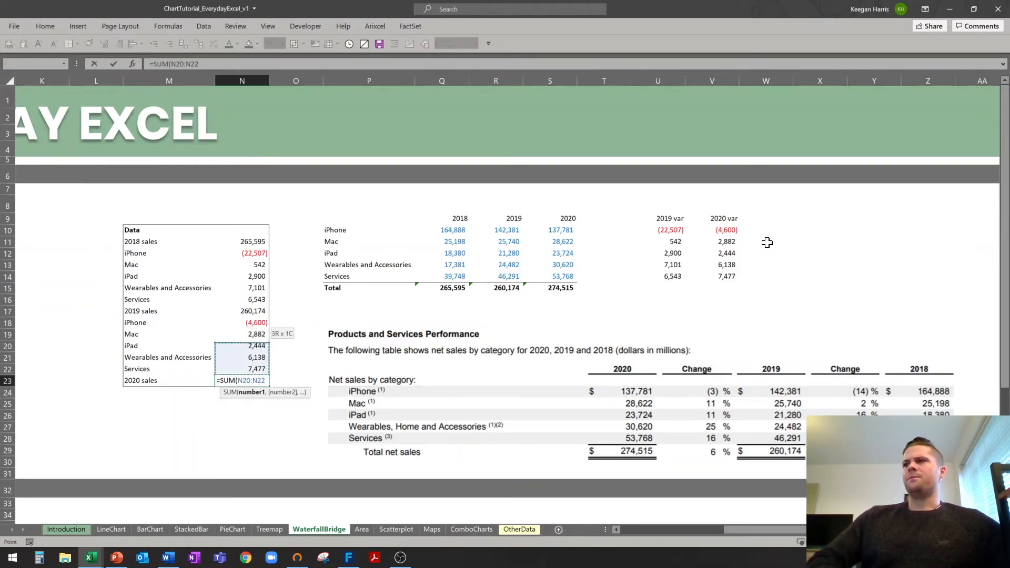
key("ctrl+Return")
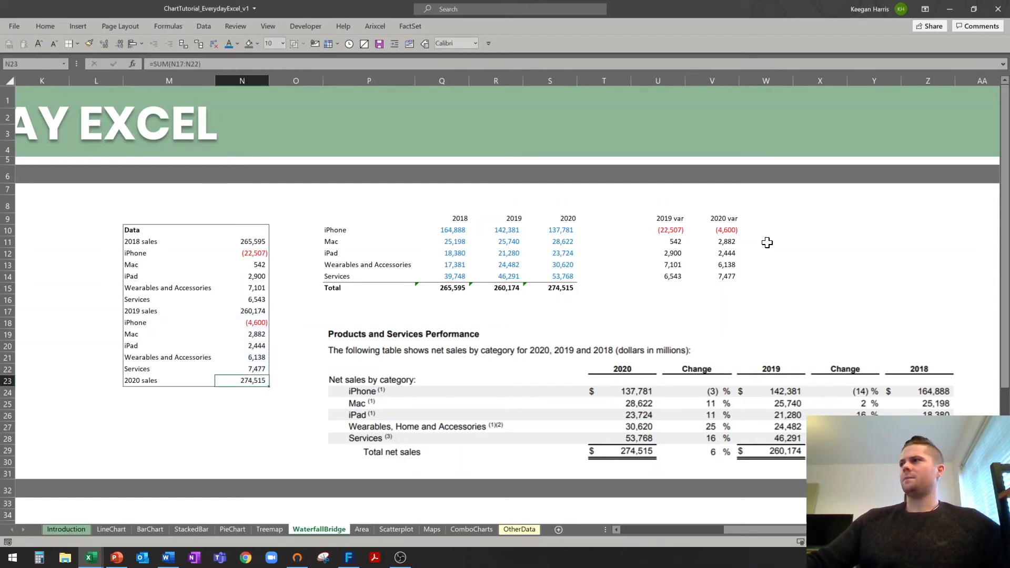
left_click(561, 288, "ctrl")
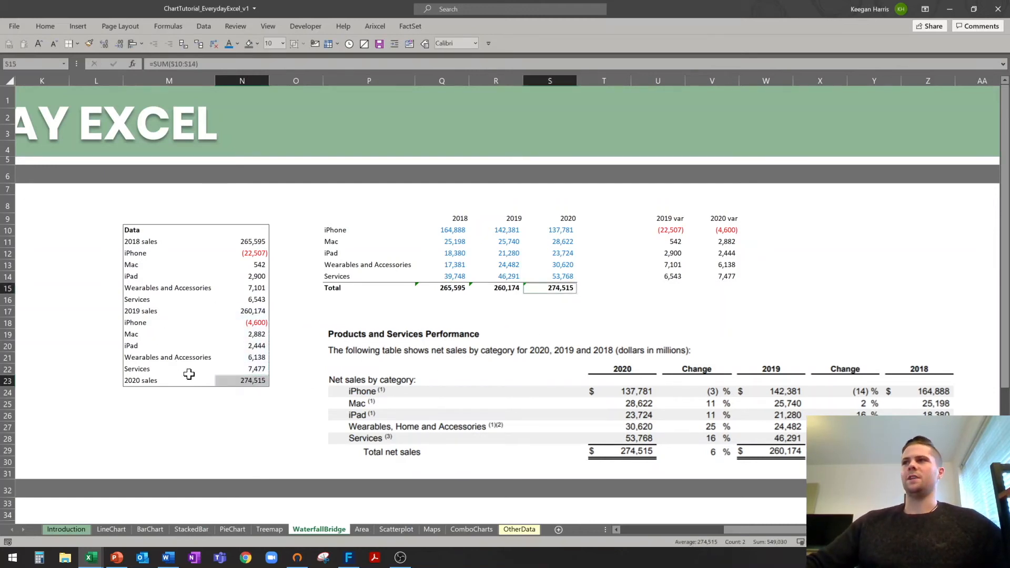
left_click_drag(194, 428, 195, 416)
left_click(678, 530)
left_click(693, 357)
Insert a waterfall chart of the Data table and stretch it under the heading to column L.
left_click_drag(666, 241, 782, 379)
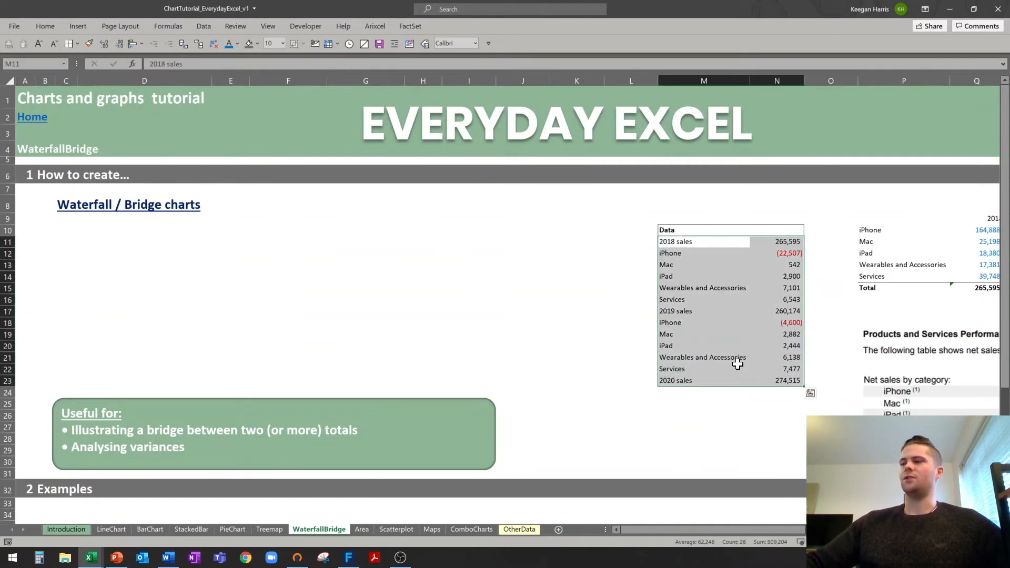
left_click(79, 27)
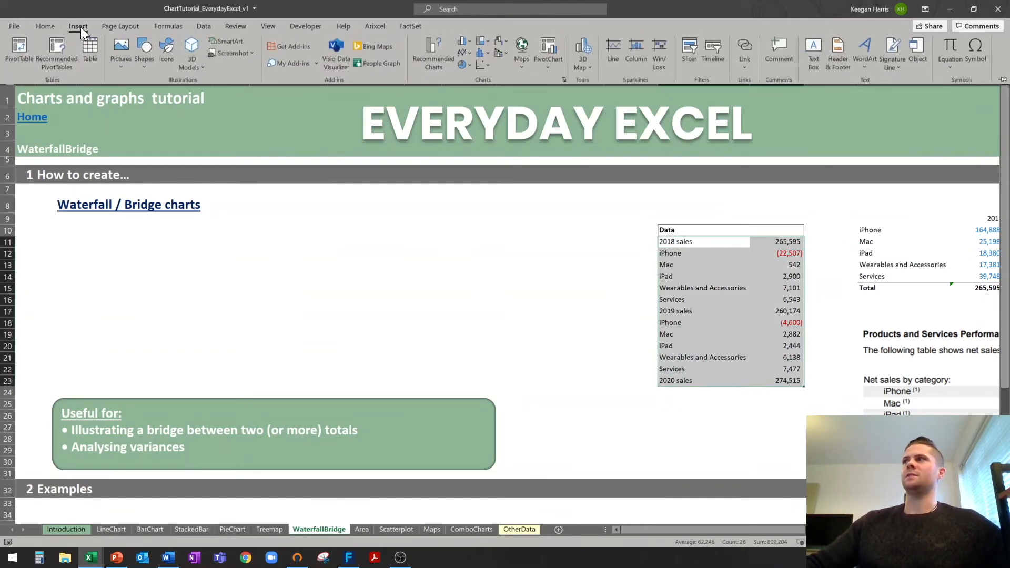
left_click(503, 42)
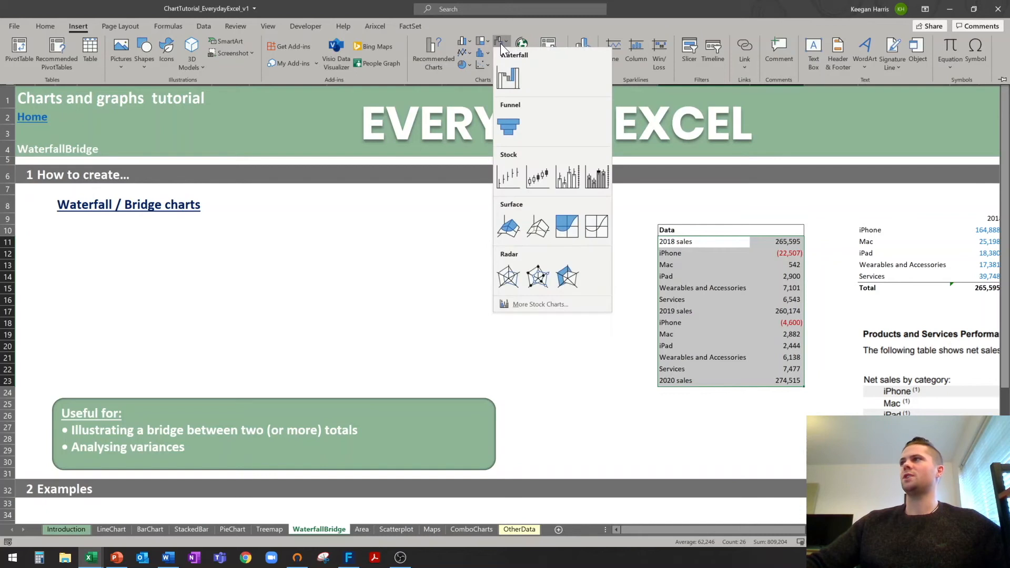
left_click(517, 81)
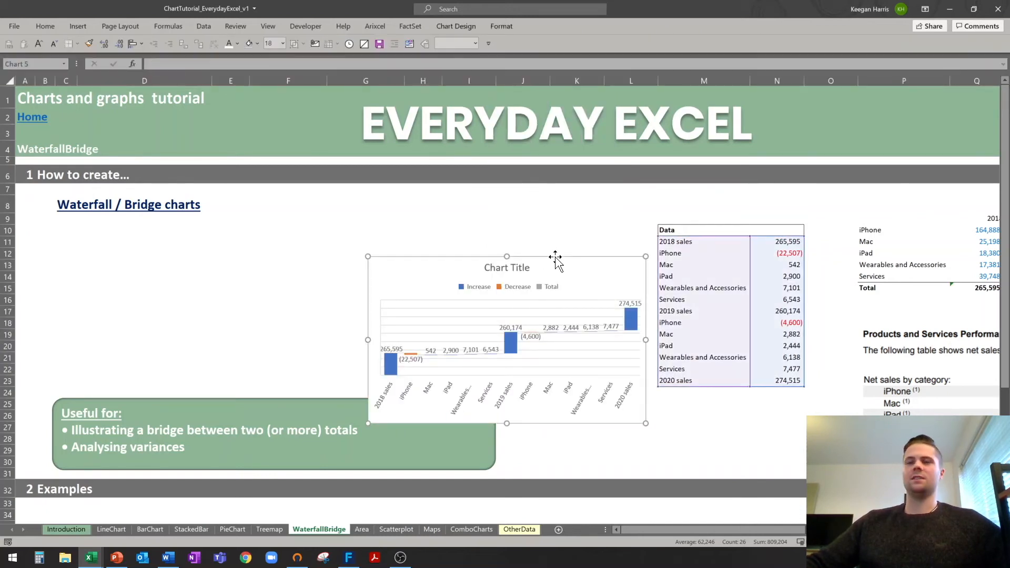
left_click_drag(555, 258, 247, 227)
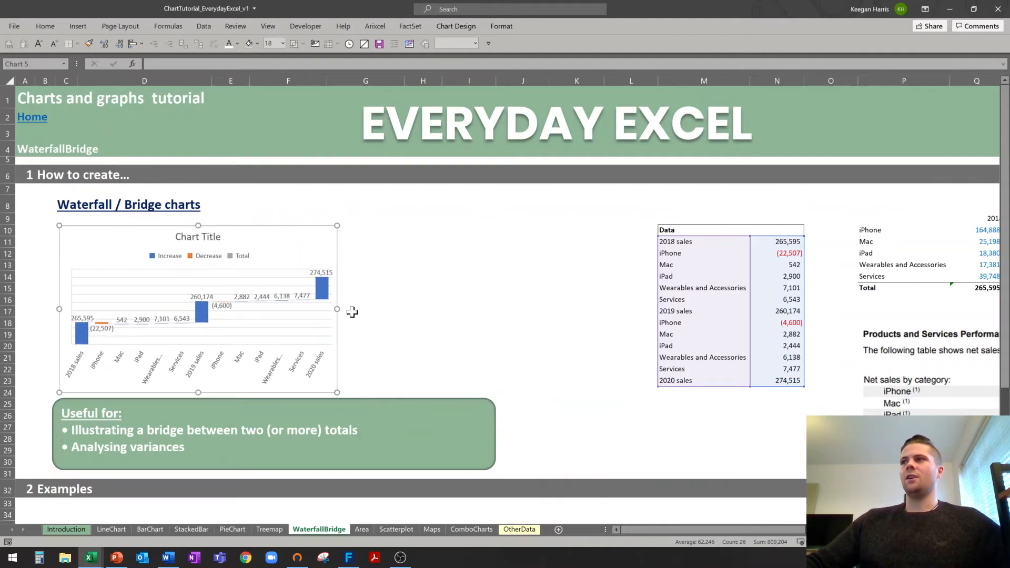
left_click_drag(337, 309, 642, 311)
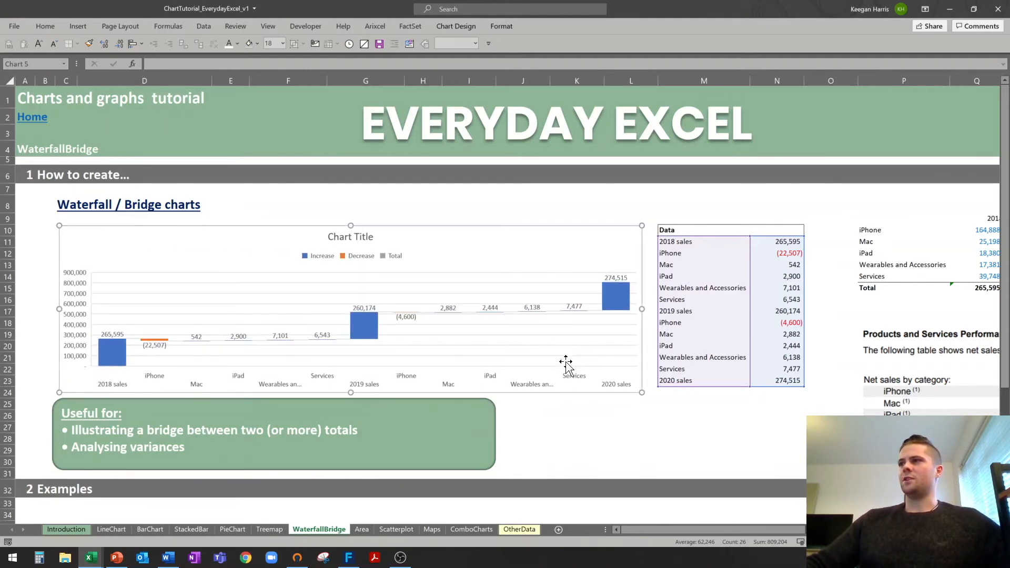
Delete the waterfall chart's title and legend.
left_click(365, 240)
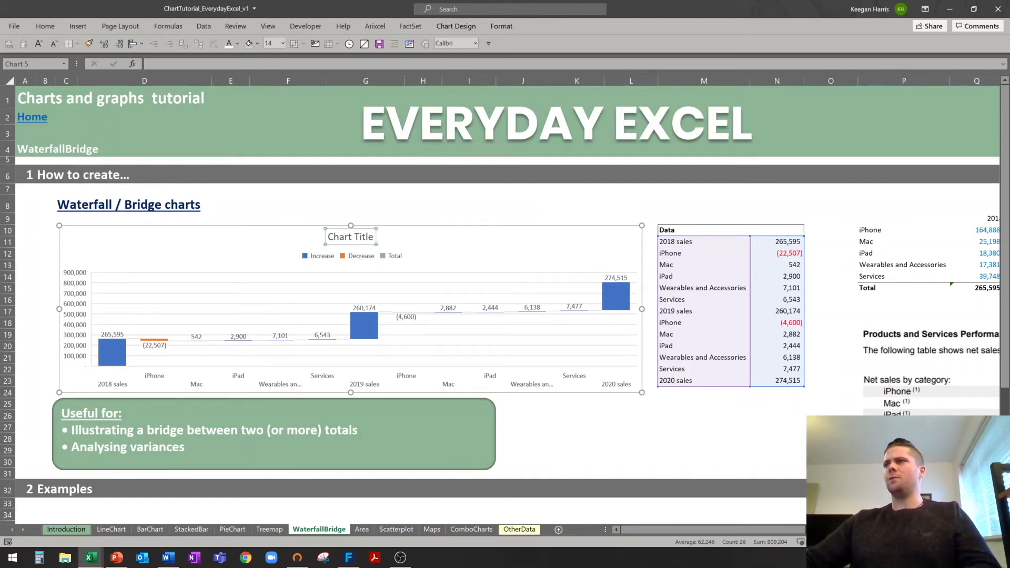
left_click(365, 251)
key("Delete")
left_click(363, 235)
key("Delete")
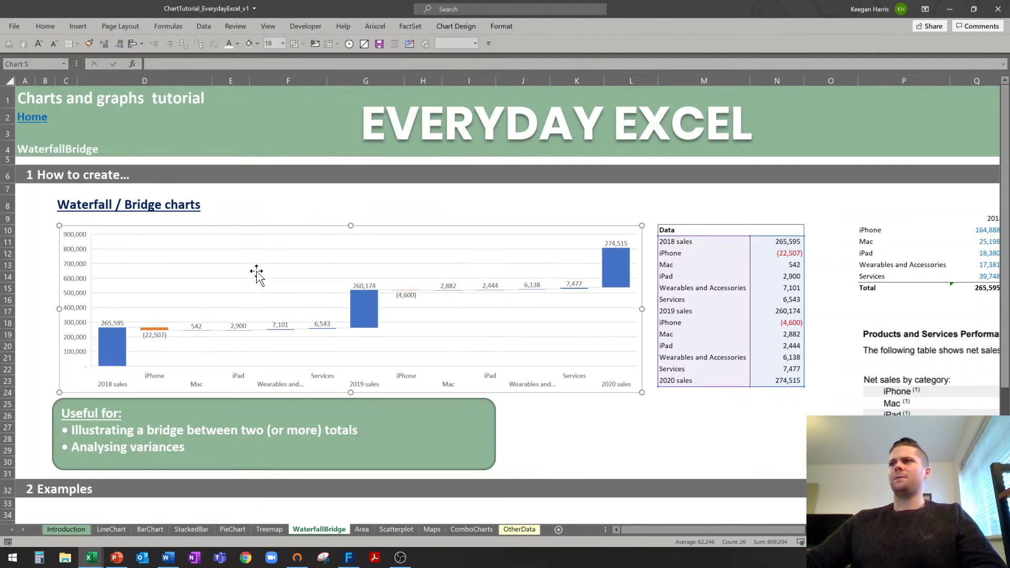
key("Escape")
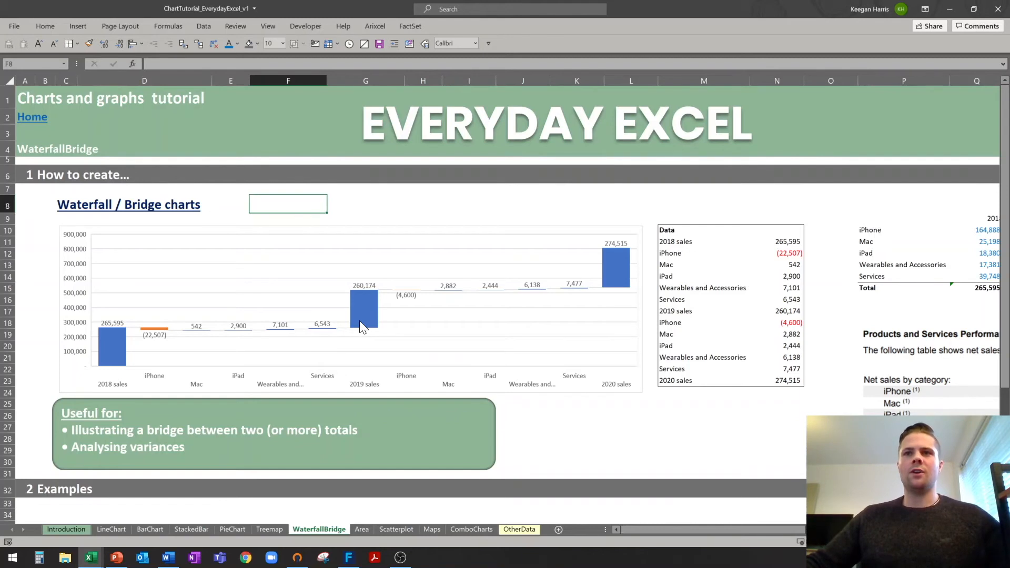
Set the 2019 sales bar of the waterfall chart as a total.
left_click(367, 306)
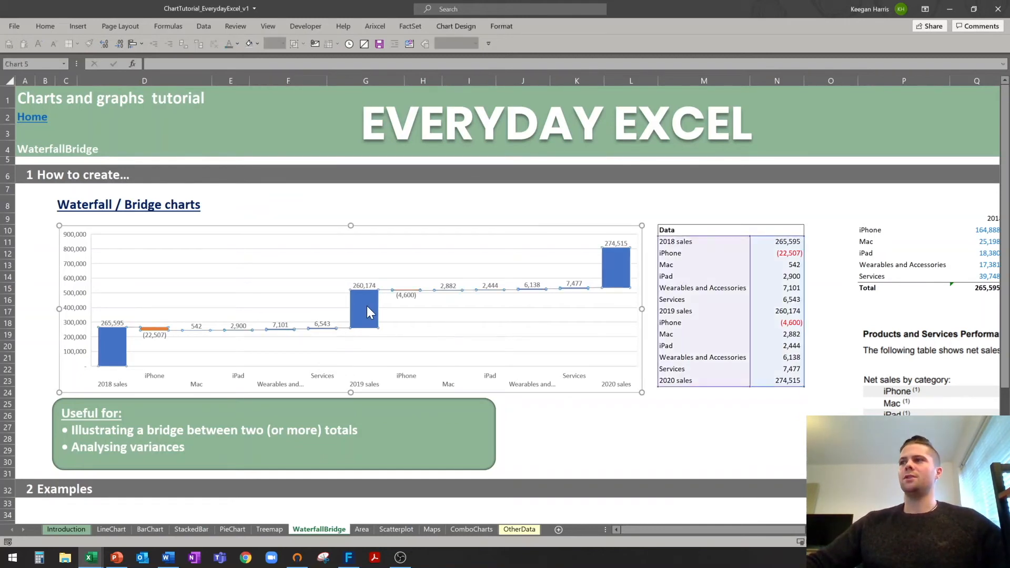
left_click(367, 308)
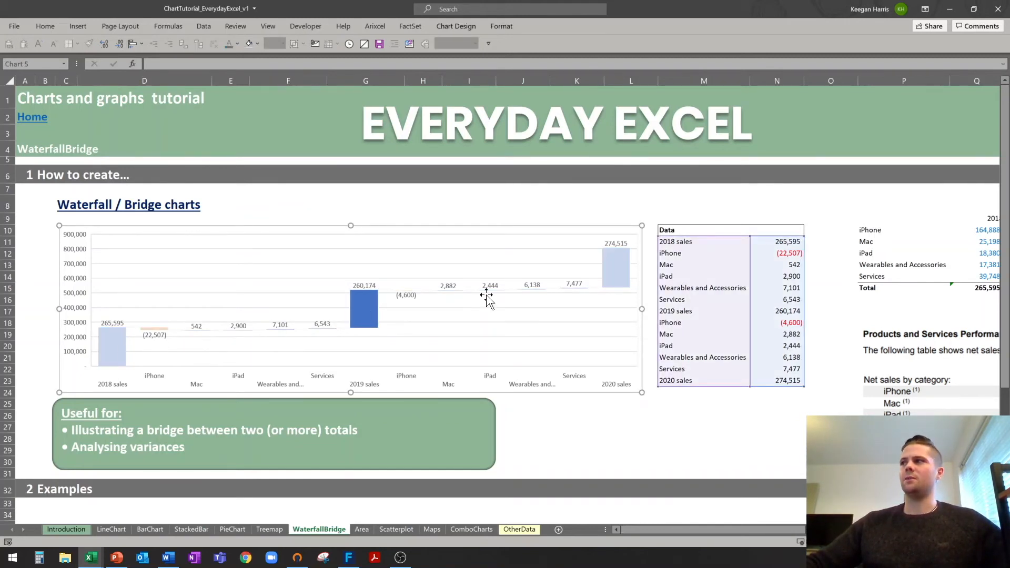
right_click(362, 310)
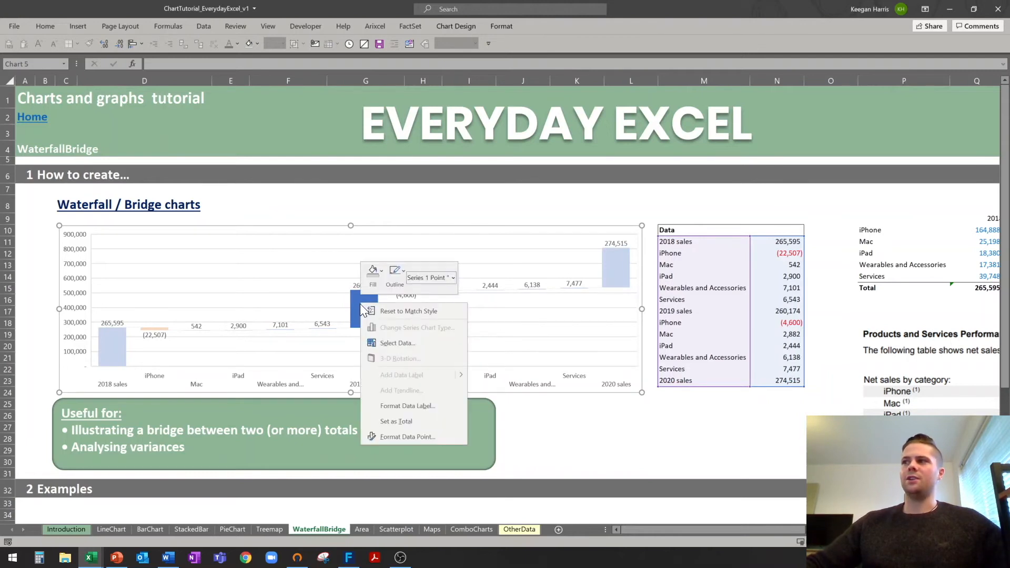
left_click(399, 422)
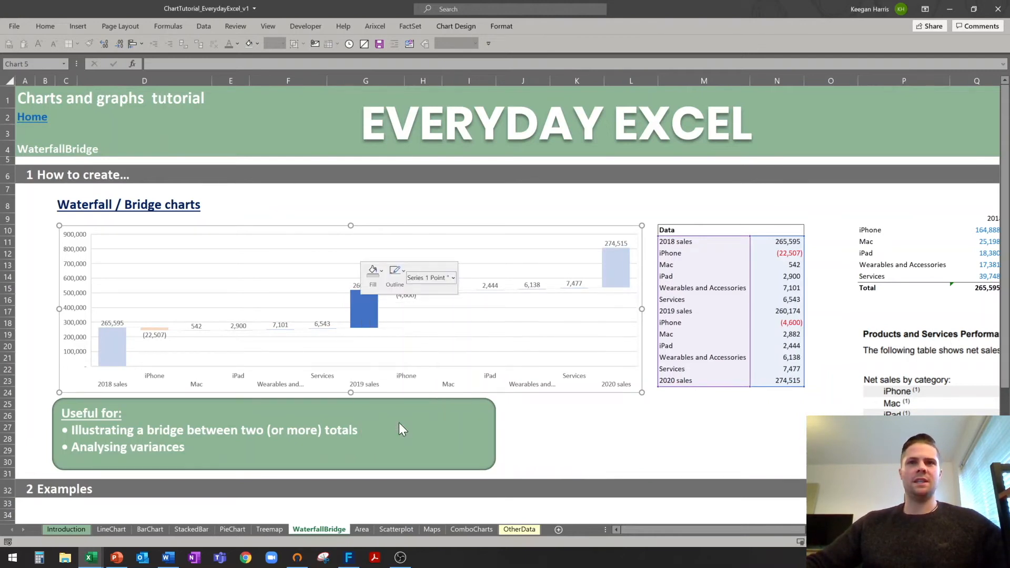
Set the 2020 sales bar as a total as well, then deselect the chart.
left_click(617, 264)
left_click(617, 264)
right_click(617, 263)
left_click(617, 263)
left_click(617, 264)
right_click(617, 264)
left_click(661, 389)
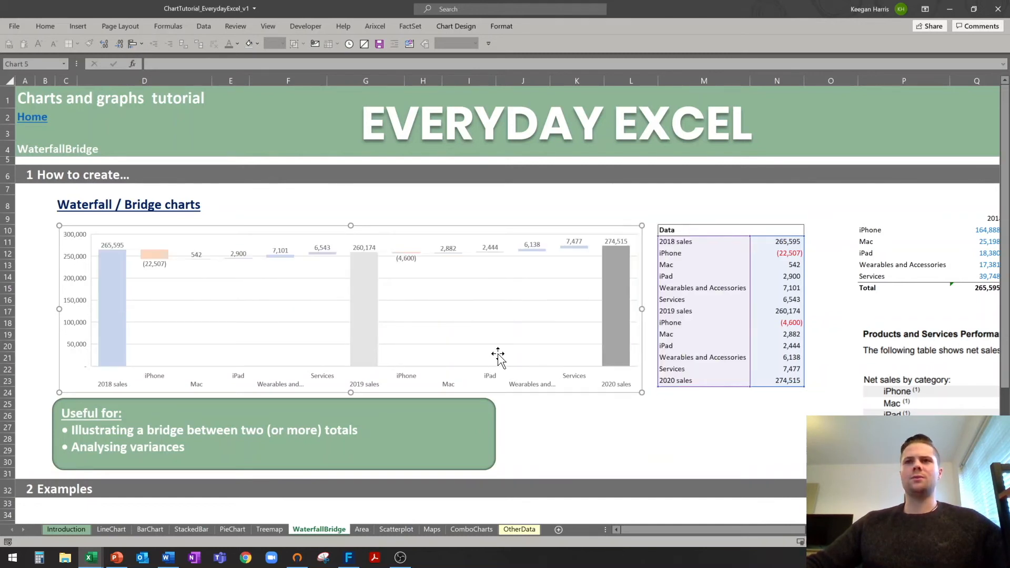
left_click(291, 218)
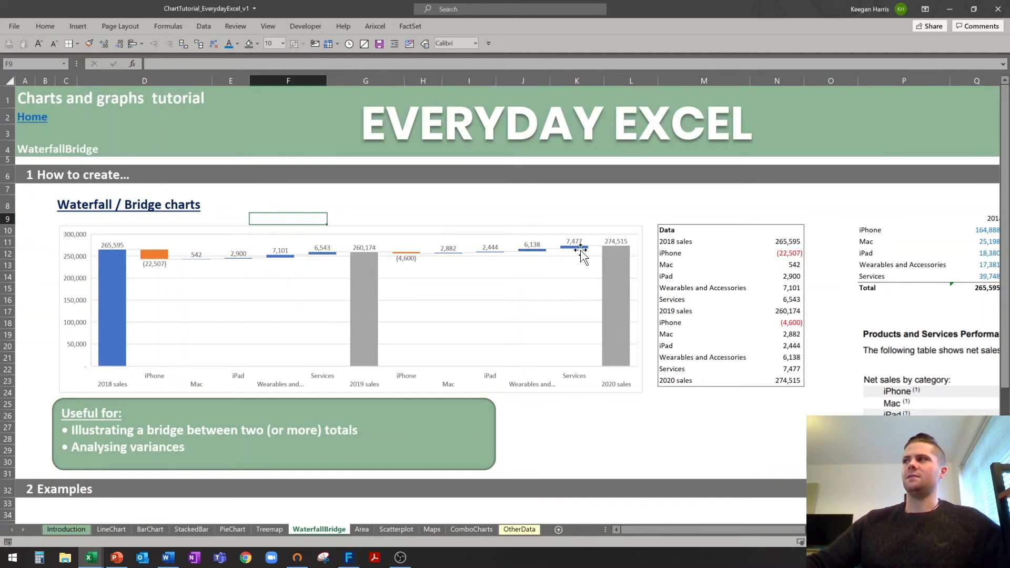
left_click(42, 279)
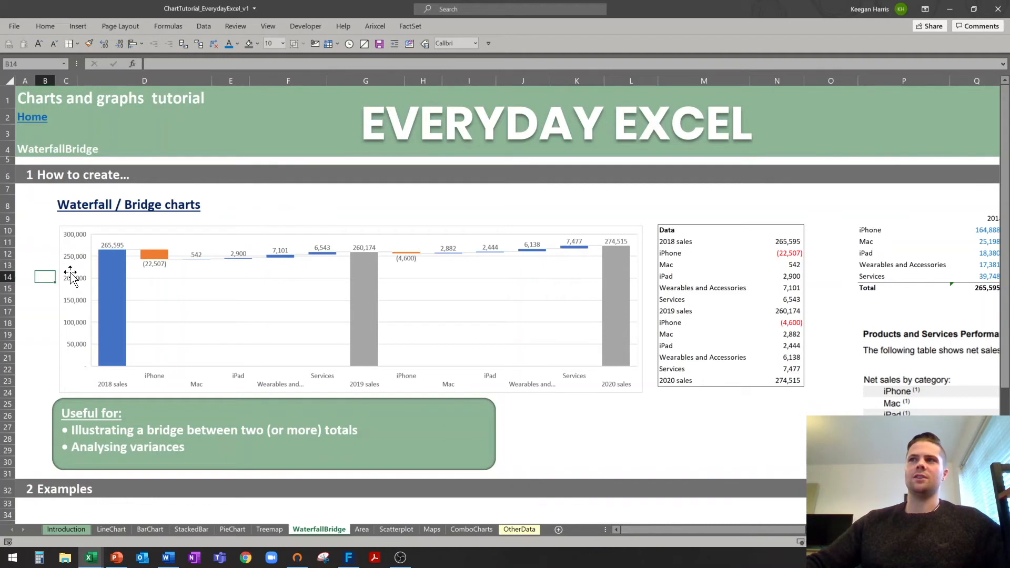
left_click(31, 258)
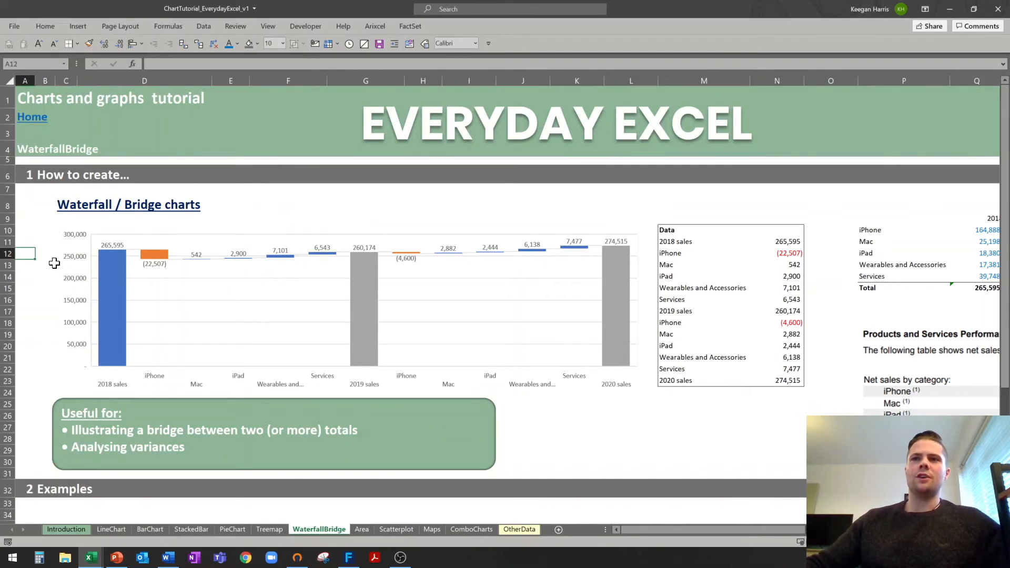
Set the waterfall vertical axis Bounds Minimum to 200000 in Format Axis.
left_click(78, 282)
right_click(79, 283)
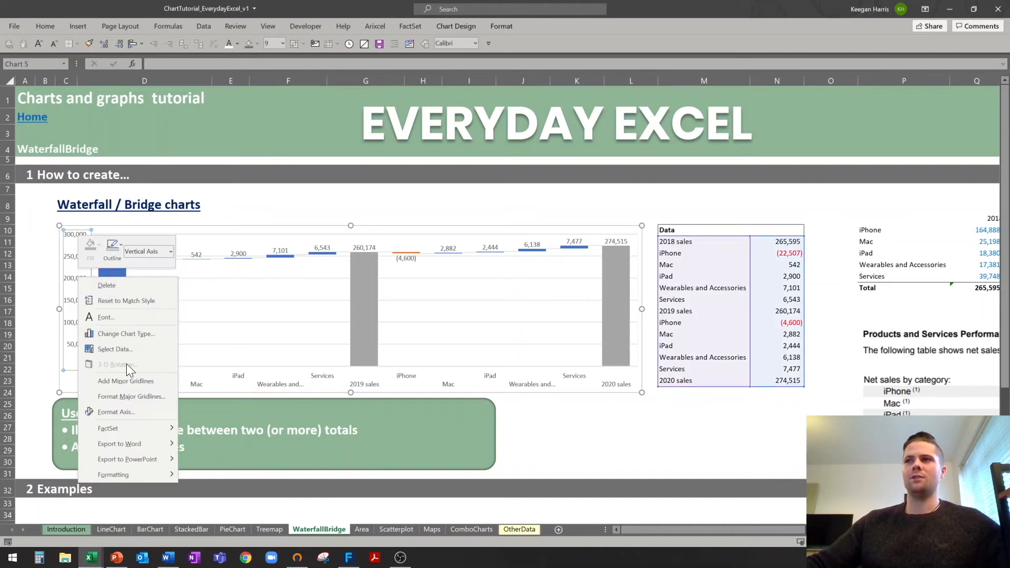
left_click(121, 412)
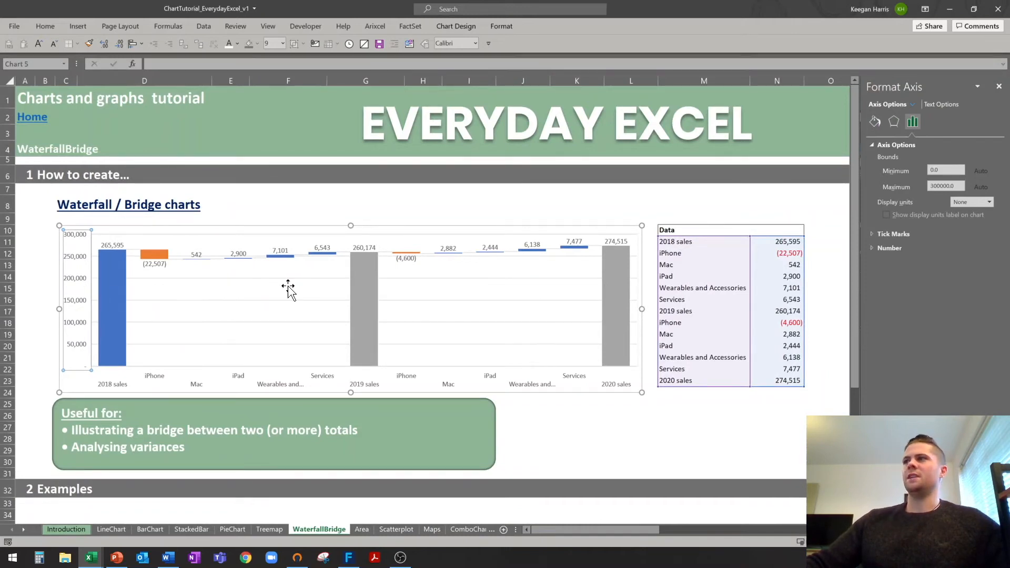
left_click(932, 170)
type("2")
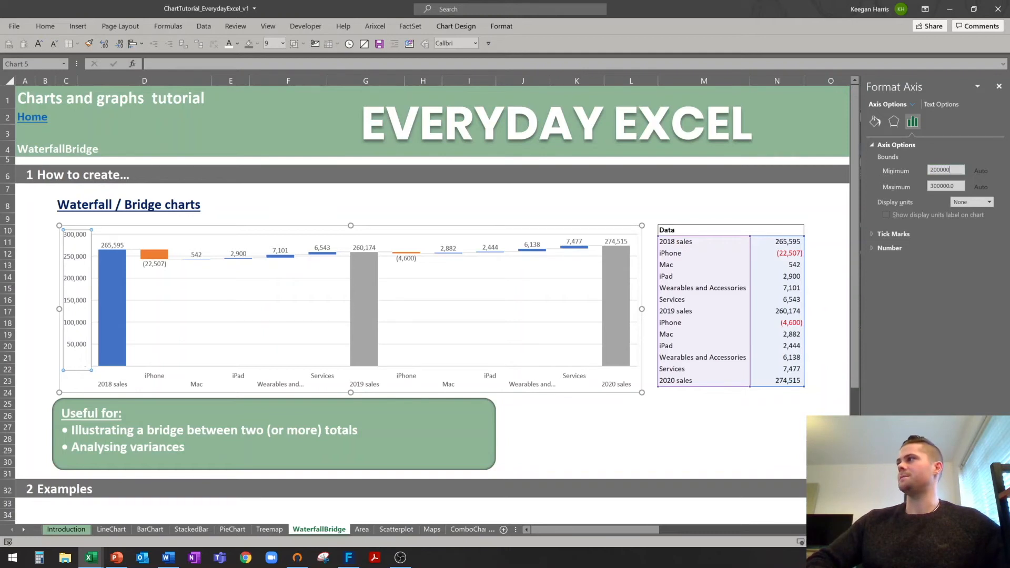
type("00000")
key("Return")
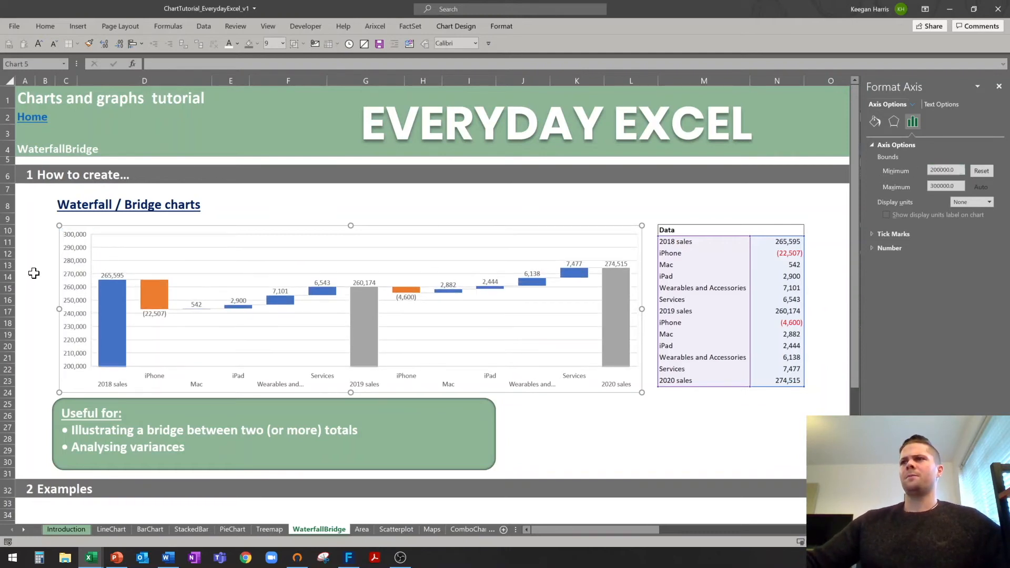
left_click(29, 273)
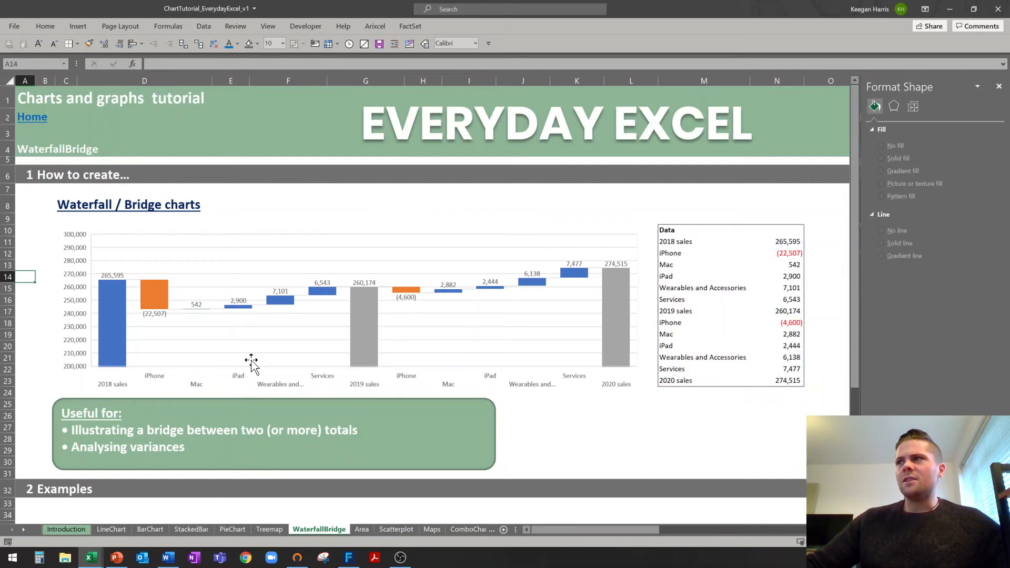
Review the waterfall chart's bar values, then move on to the Area sheet.
left_click(31, 232)
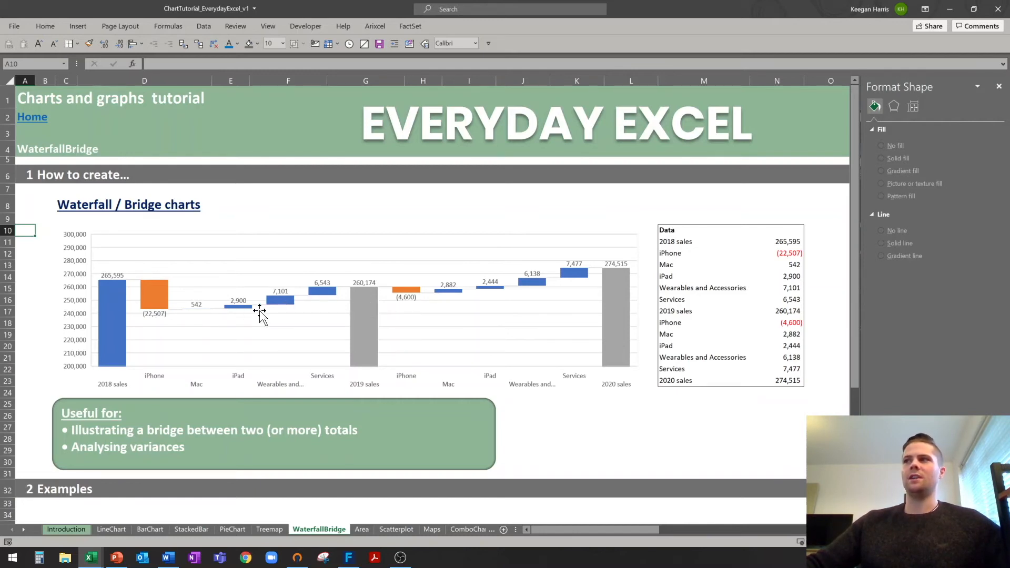
mouse_move(360, 296)
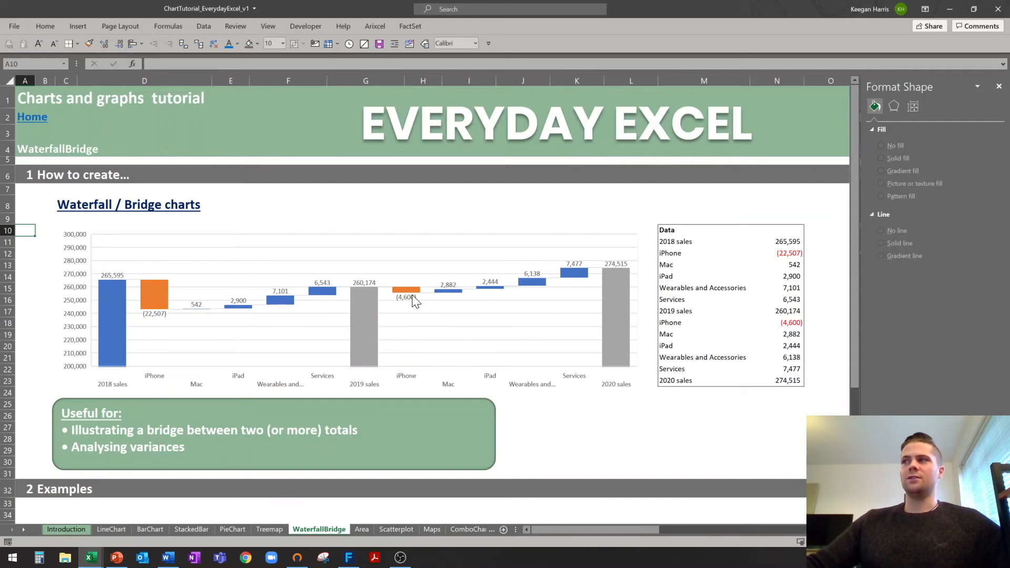
mouse_move(414, 296)
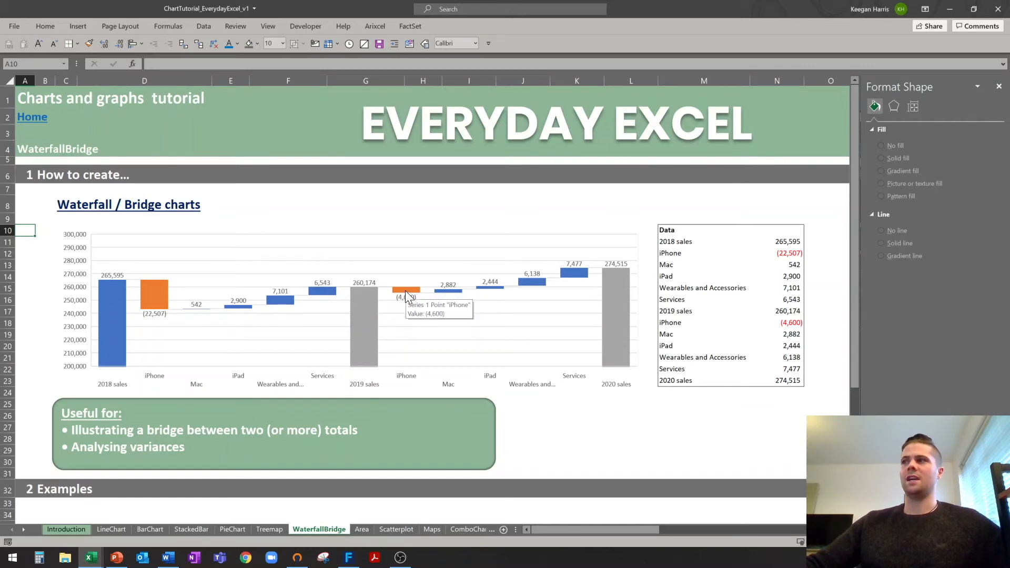
mouse_move(574, 269)
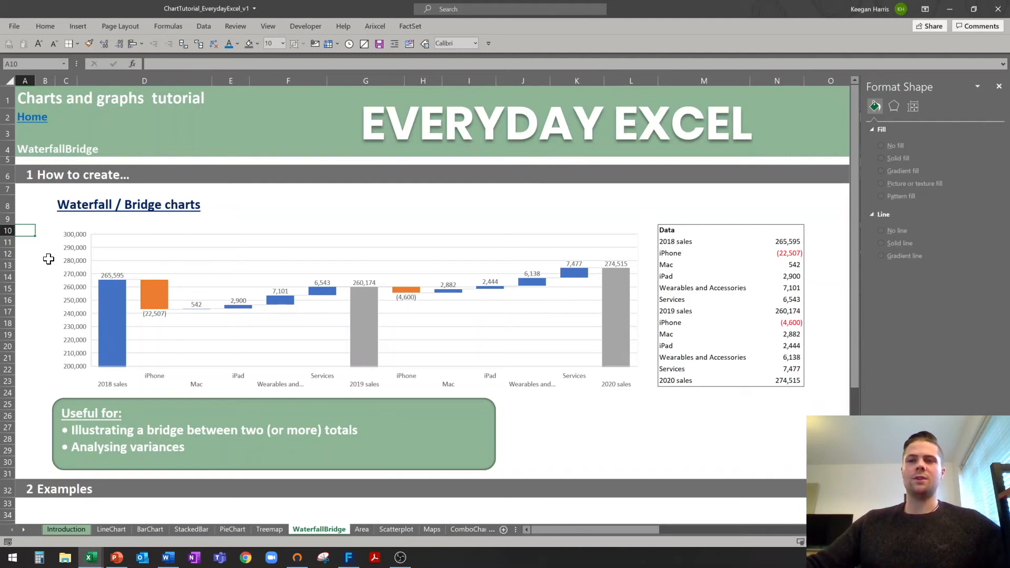
mouse_move(100, 300)
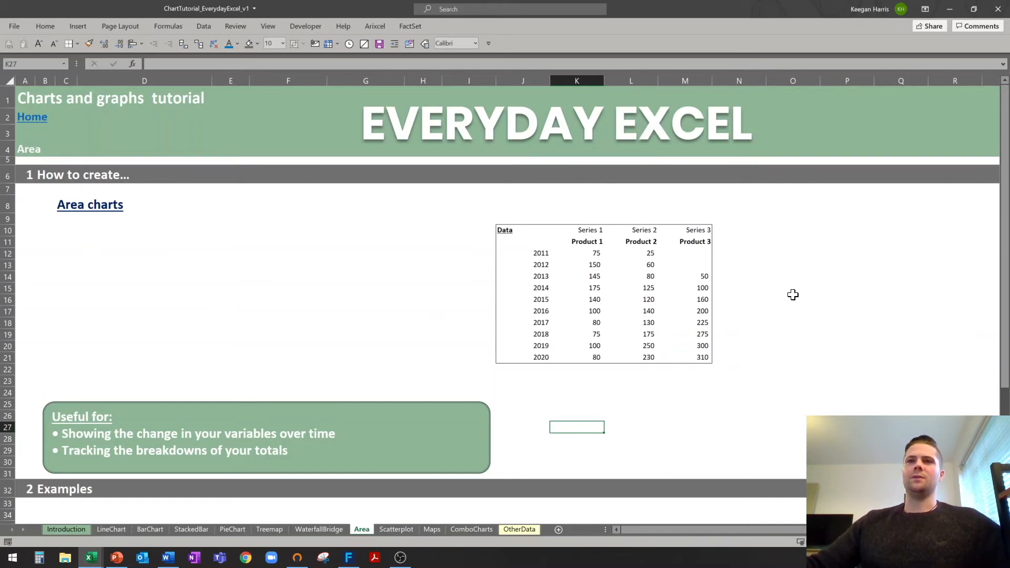
Insert a Stacked Area chart from the data table J11:M21.
left_click_drag(529, 252, 536, 363)
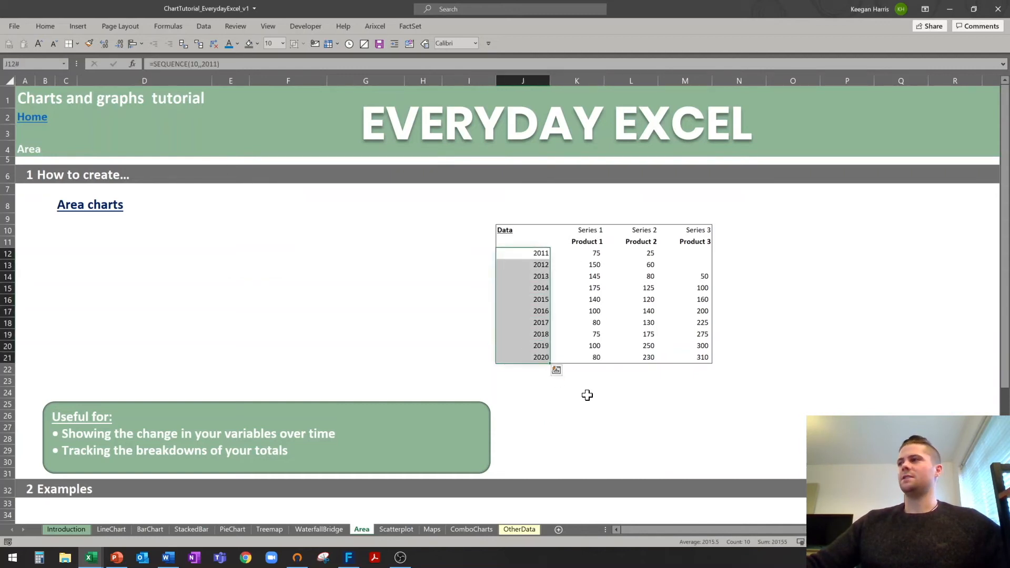
left_click(623, 377)
left_click_drag(582, 241, 674, 358)
left_click(451, 261)
left_click_drag(512, 241, 692, 361)
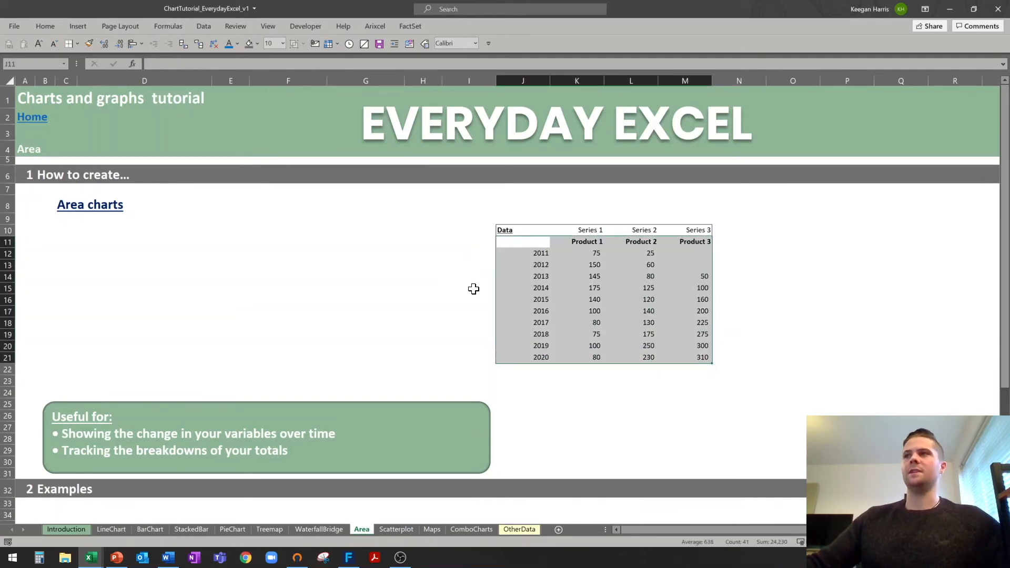
left_click(78, 26)
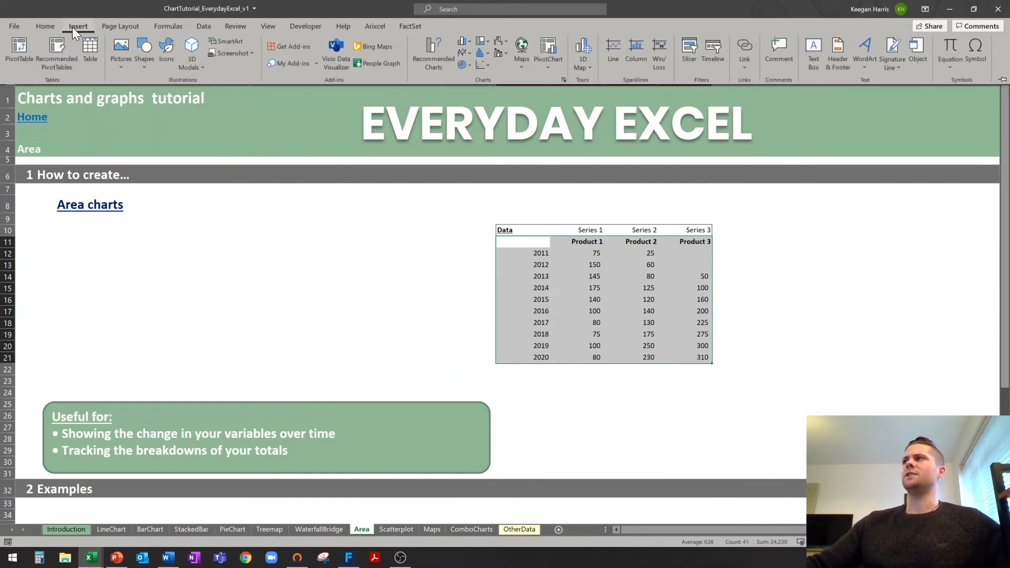
left_click(468, 55)
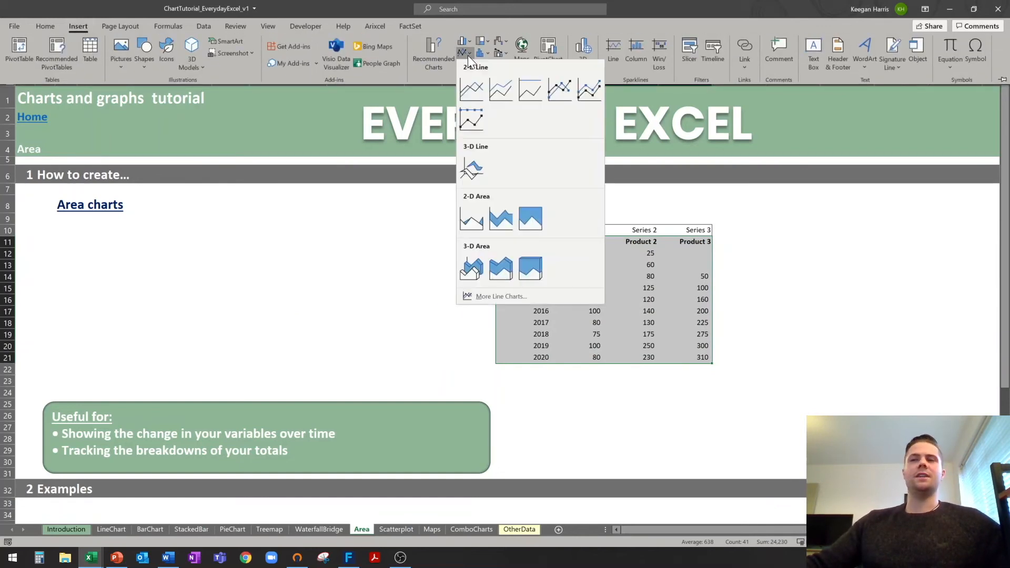
left_click(499, 218)
Move the chart left under the Area charts heading and widen it.
left_click_drag(335, 240, 135, 219)
left_click_drag(333, 307, 469, 309)
left_click(739, 357)
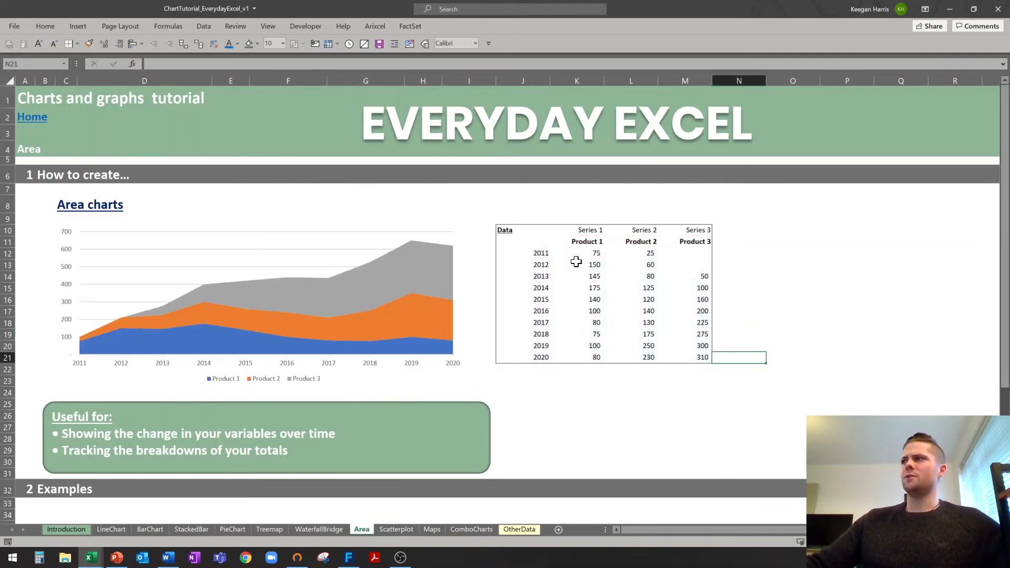
left_click(580, 253)
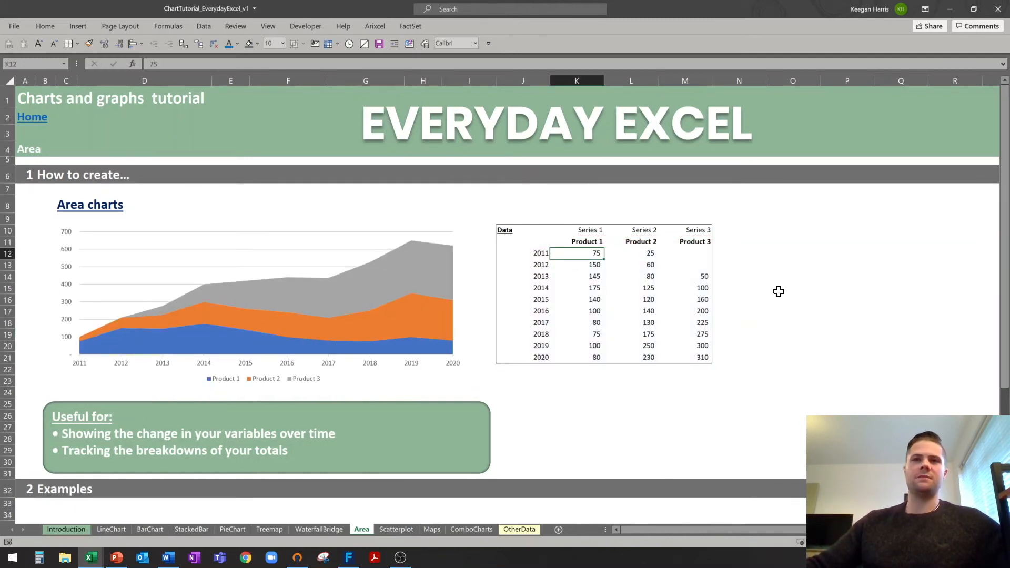
left_click(641, 255)
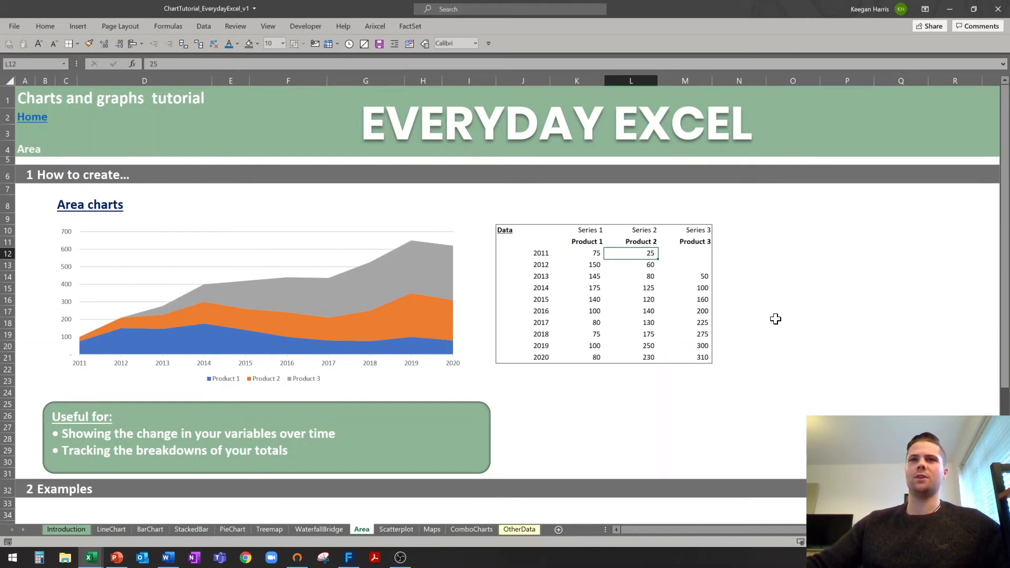
left_click_drag(700, 255, 700, 266)
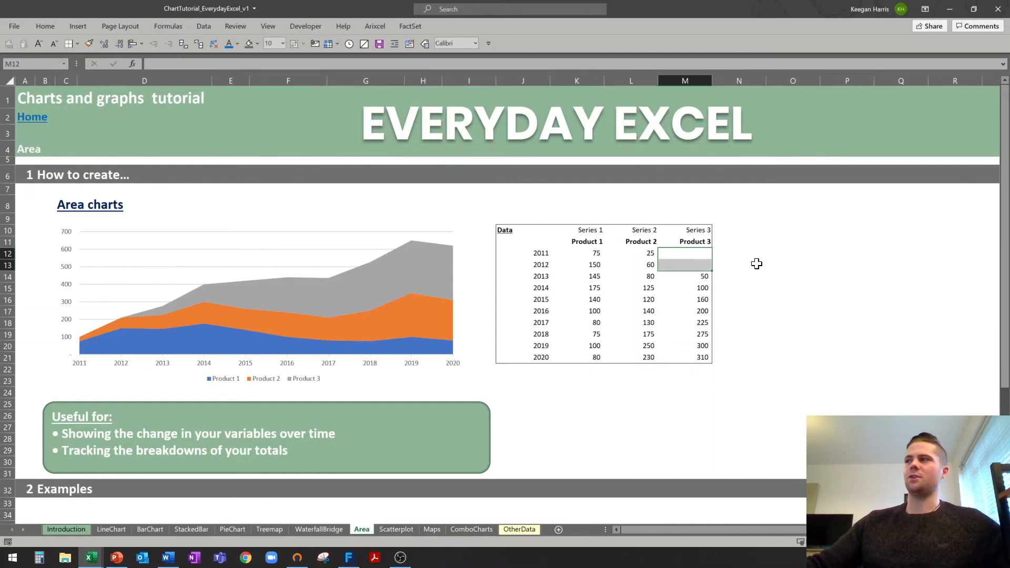
left_click(785, 272)
left_click_drag(593, 255, 642, 253)
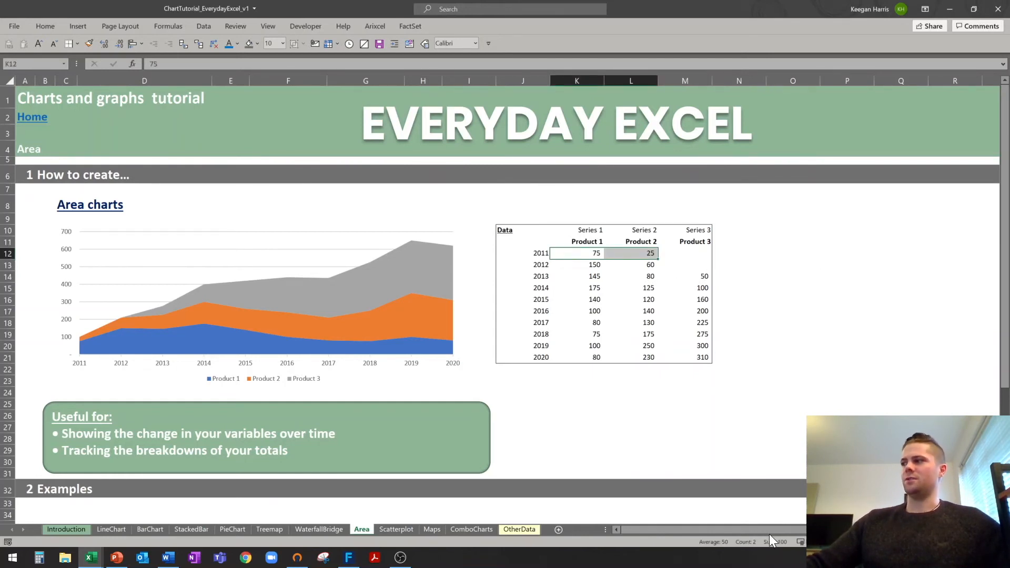
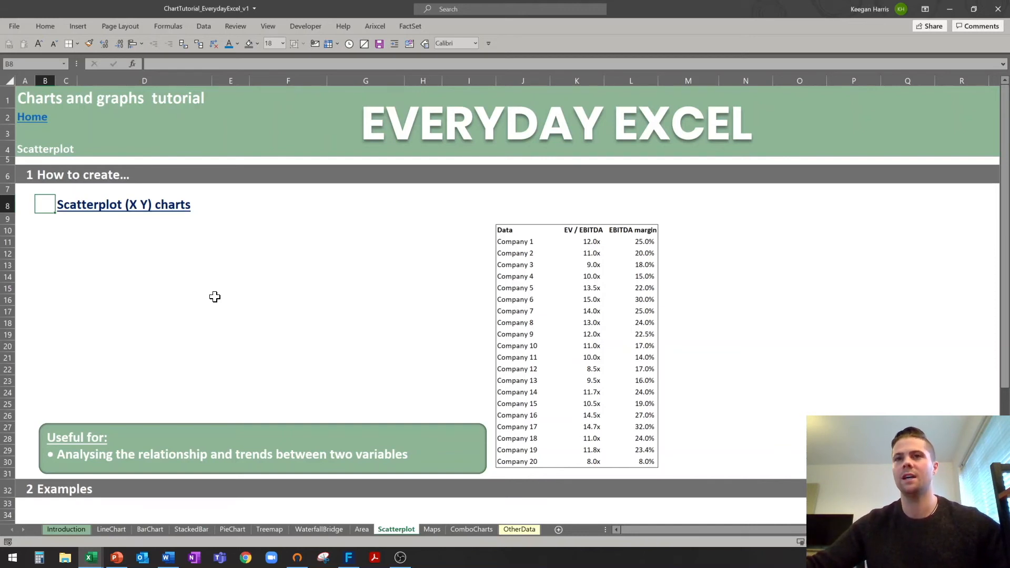
Select only the EV / EBITDA and EBITDA margin columns (K10:L30), leaving out the company names.
left_click(580, 233)
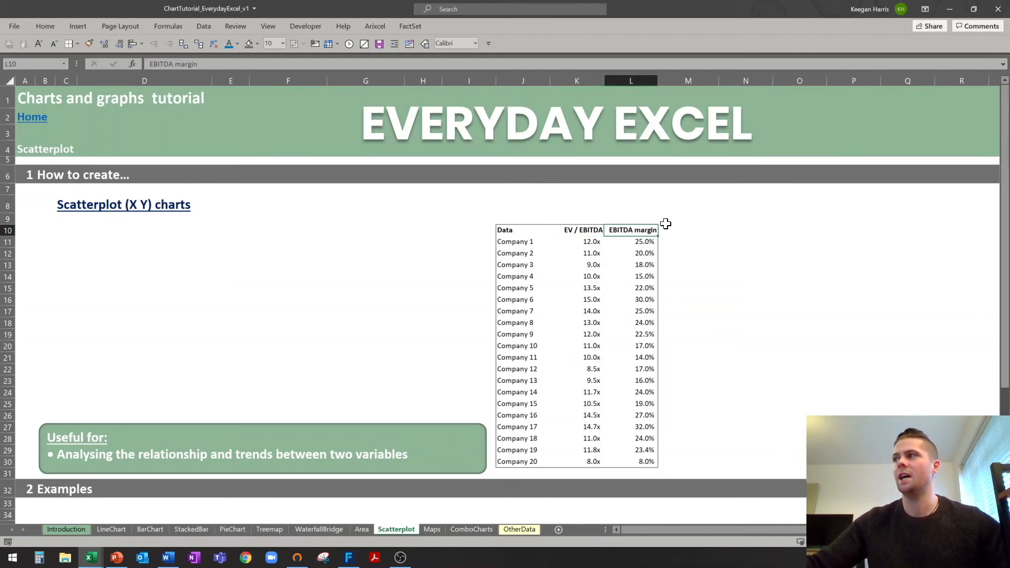
left_click(634, 230)
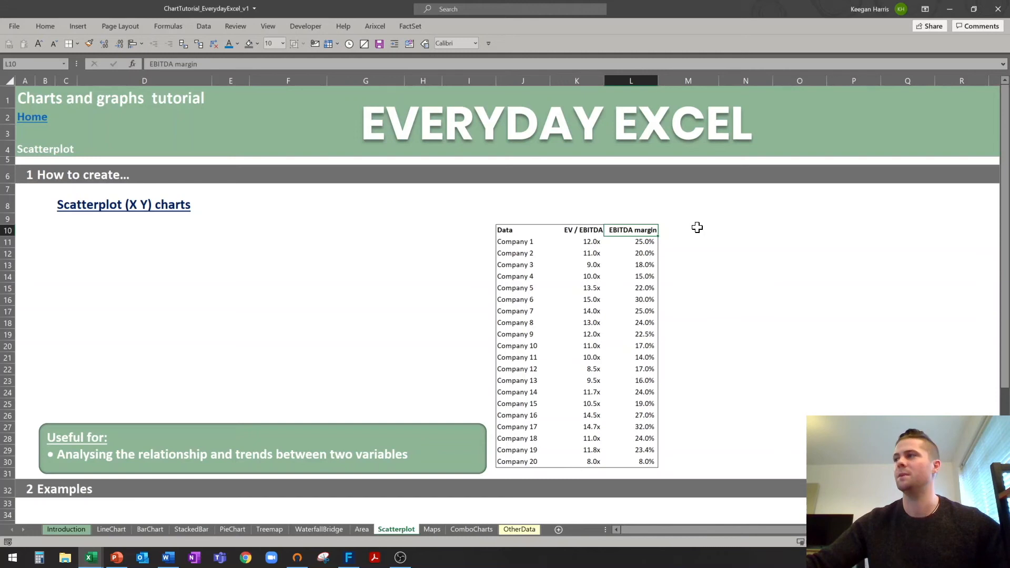
left_click(716, 229)
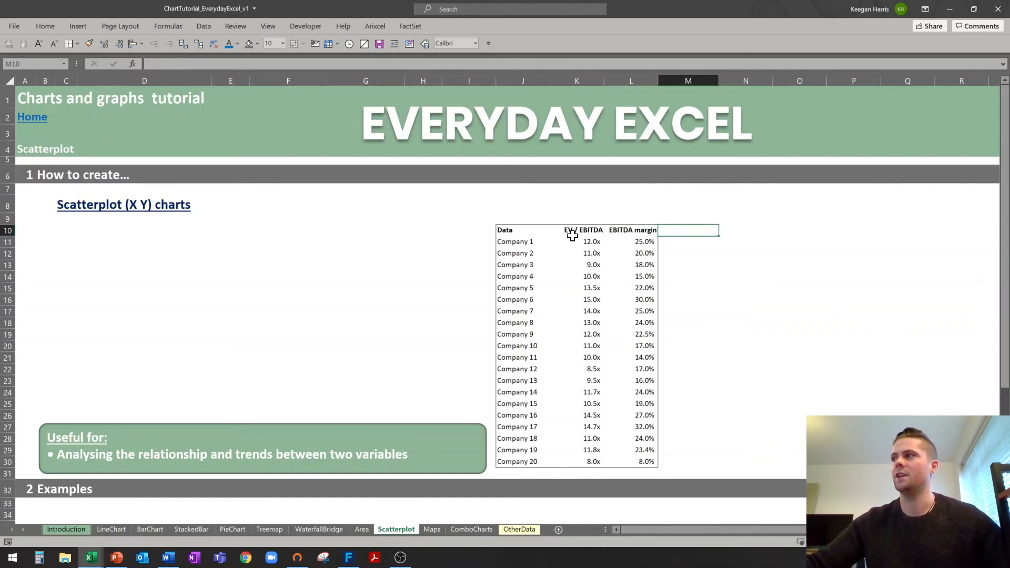
left_click_drag(573, 231, 632, 231)
left_click_drag(509, 231, 647, 461)
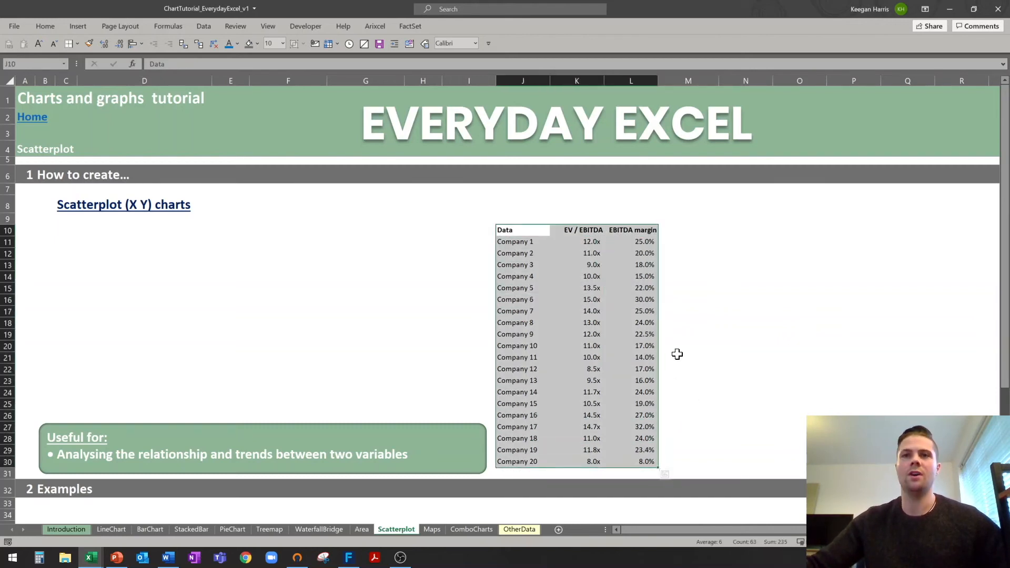
left_click_drag(561, 232, 645, 462)
Insert a plain scatter chart, move it left of the table and widen it.
left_click(81, 25)
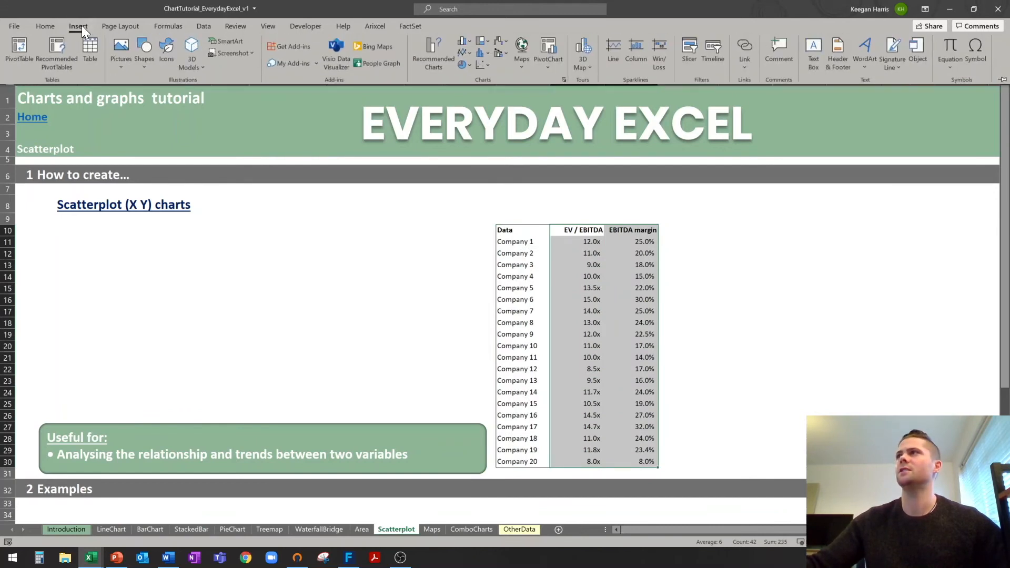
left_click(487, 65)
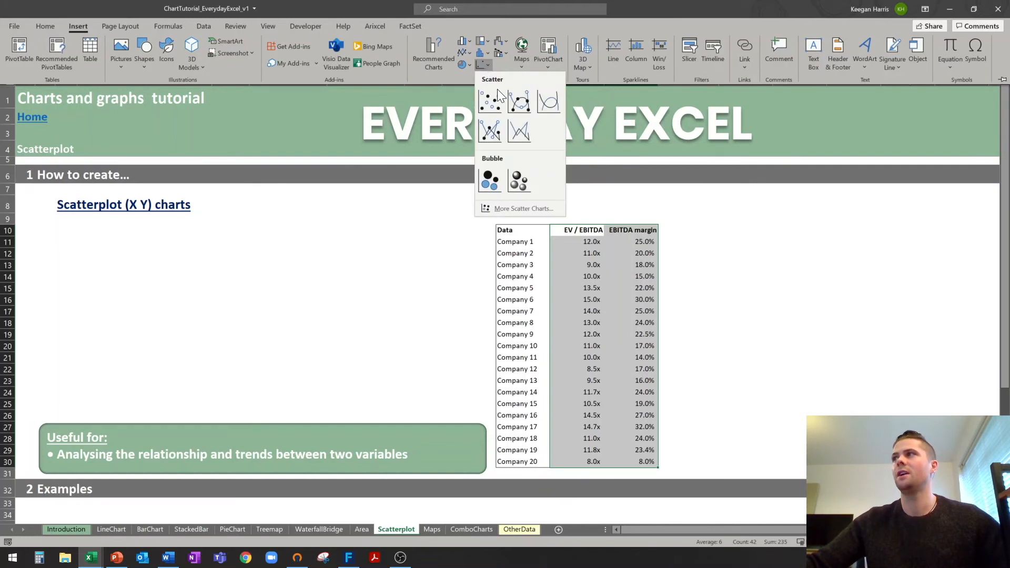
left_click(501, 109)
left_click_drag(440, 260, 129, 228)
left_click_drag(332, 311, 470, 320)
Set the horizontal axis minimum to 6 so it runs from 6.0x to 16.0x.
left_click(176, 405)
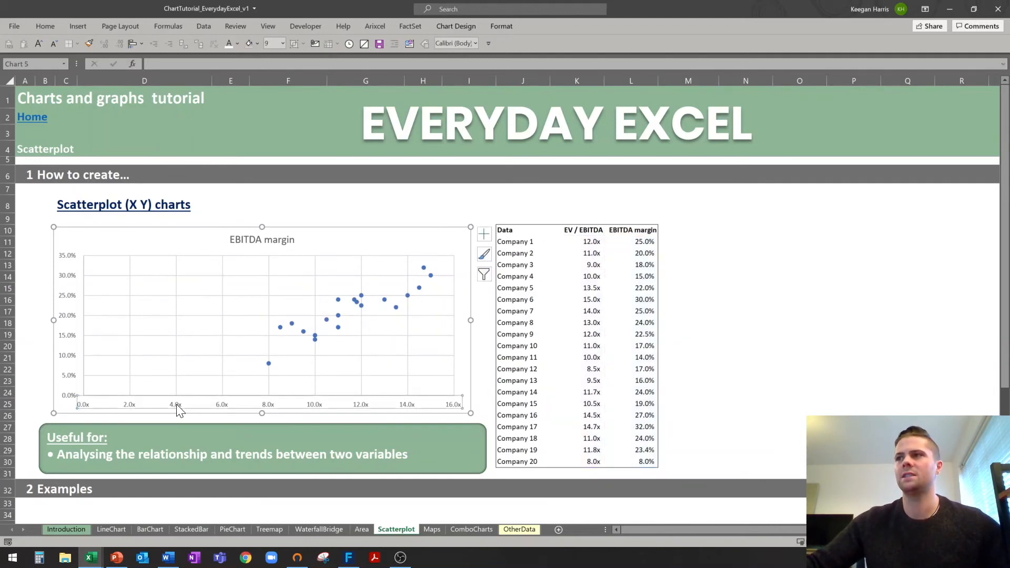
right_click(175, 405)
left_click(214, 334)
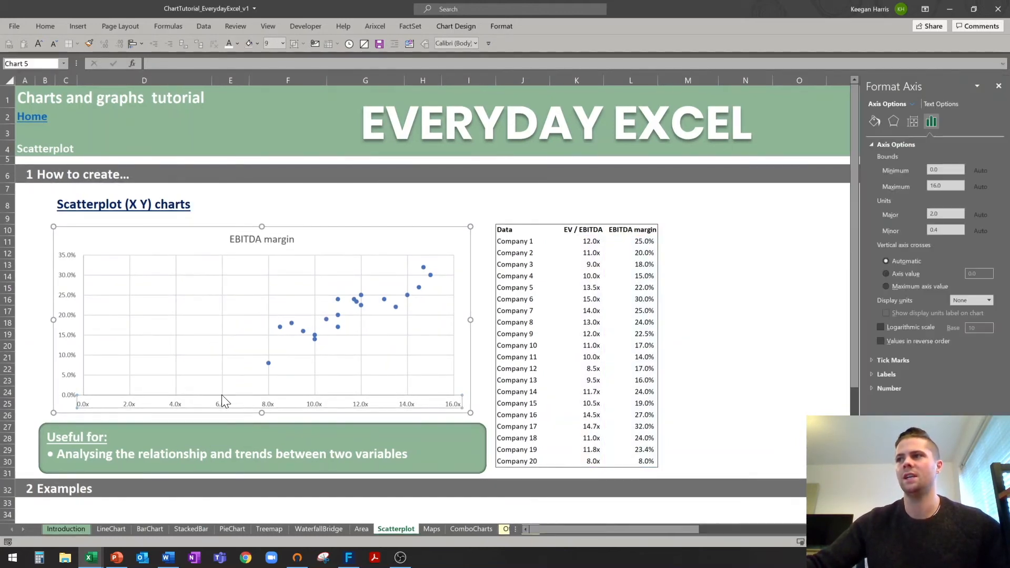
left_click_drag(951, 171, 840, 170)
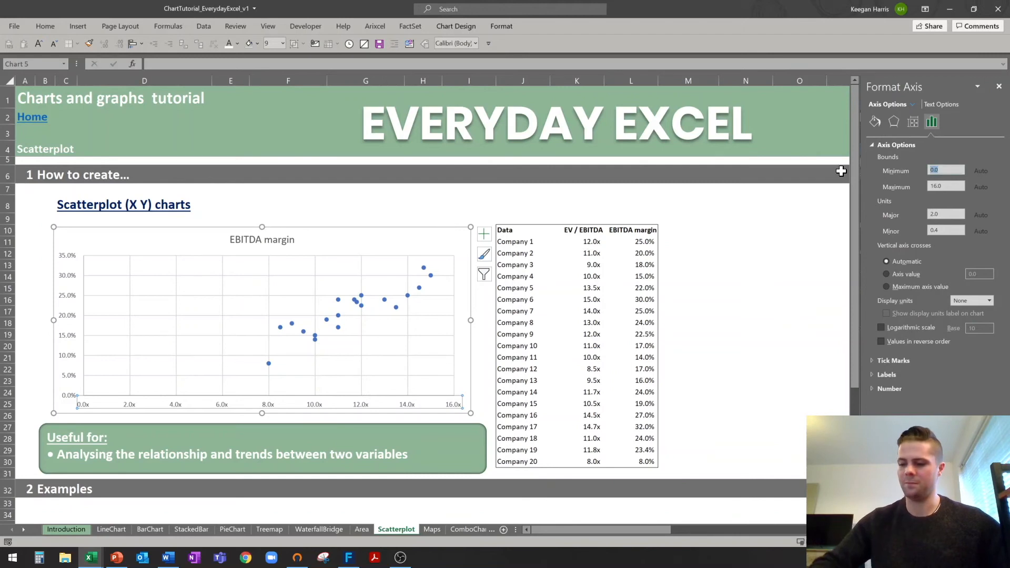
type("6")
key("Return")
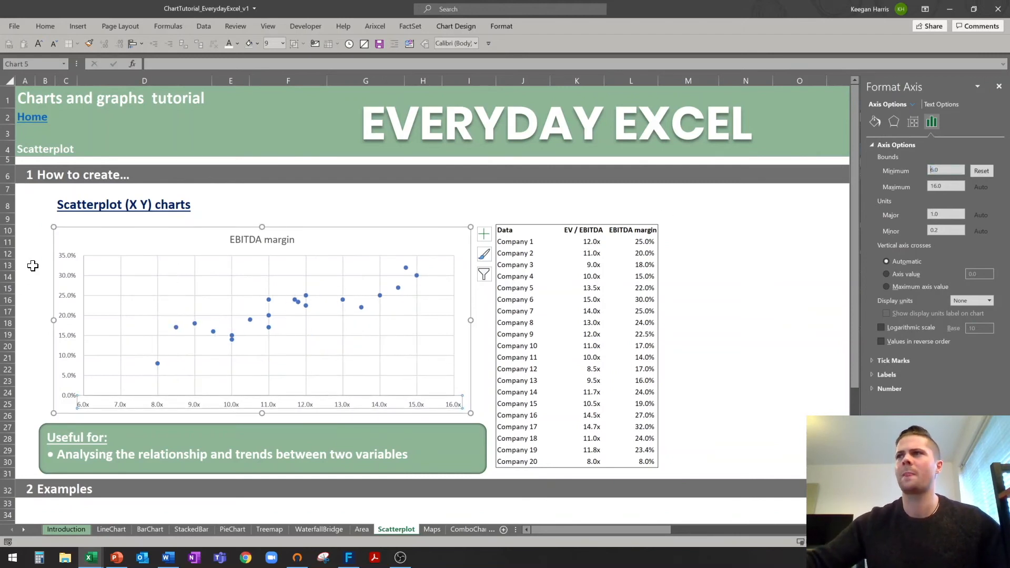
left_click(29, 264)
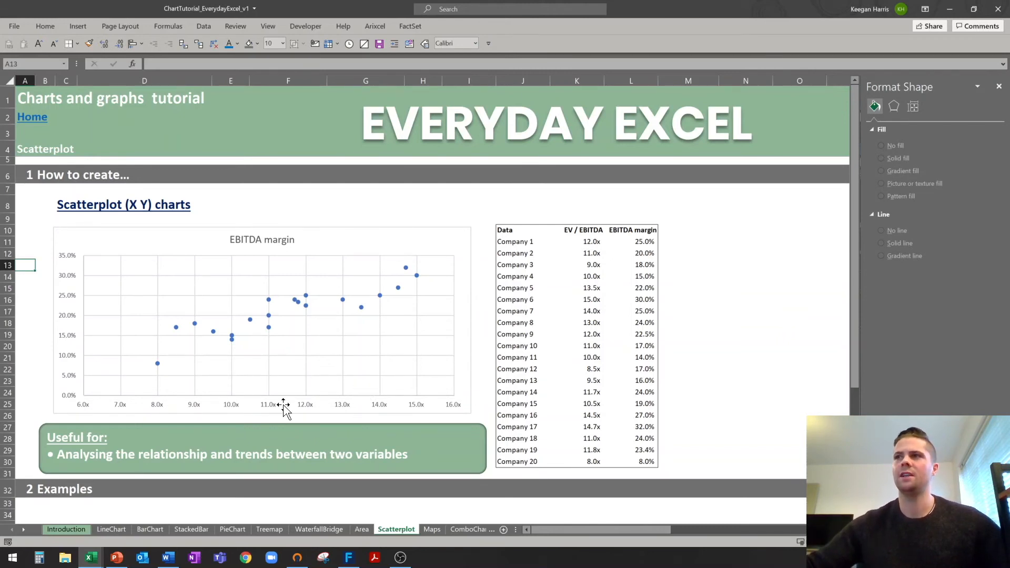
Add a linear trendline to the EBITDA margin scatter points.
left_click(284, 240)
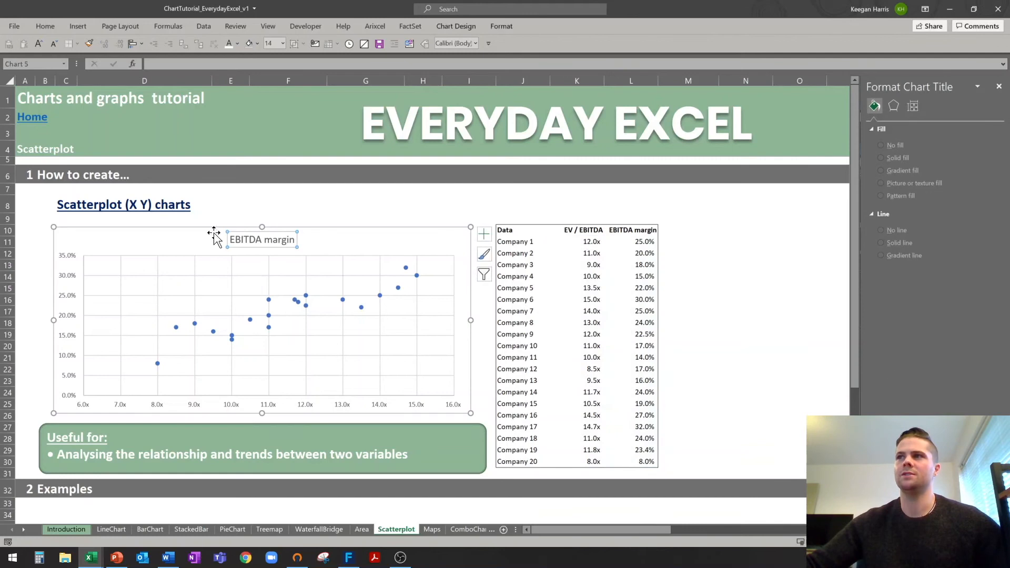
left_click(45, 270)
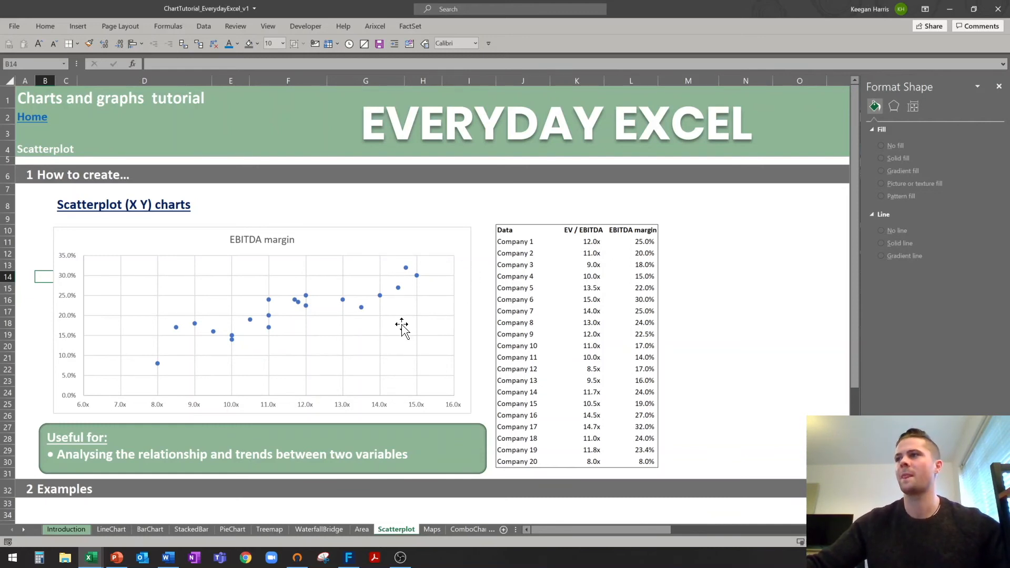
left_click(269, 314)
right_click(269, 315)
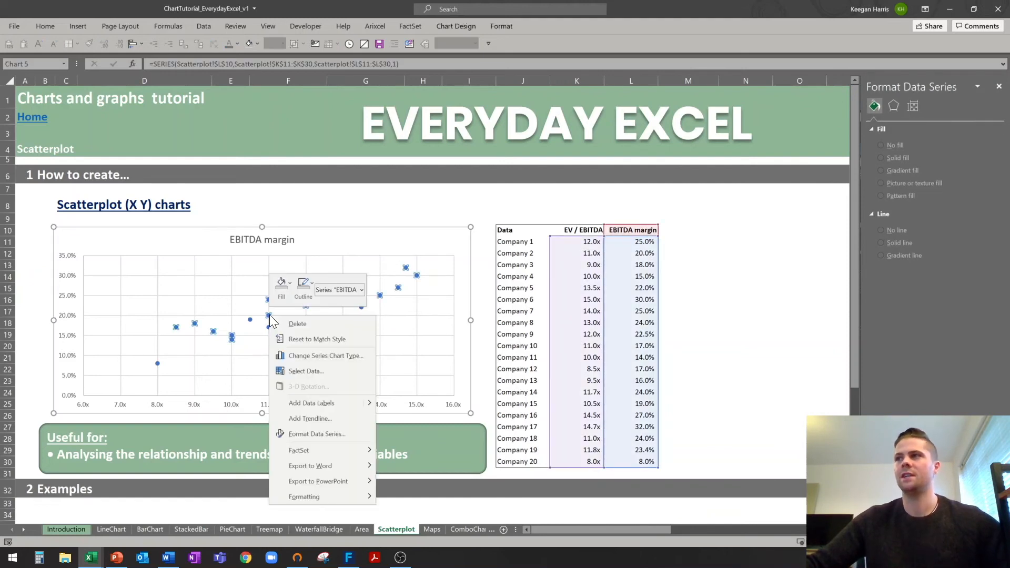
left_click(315, 420)
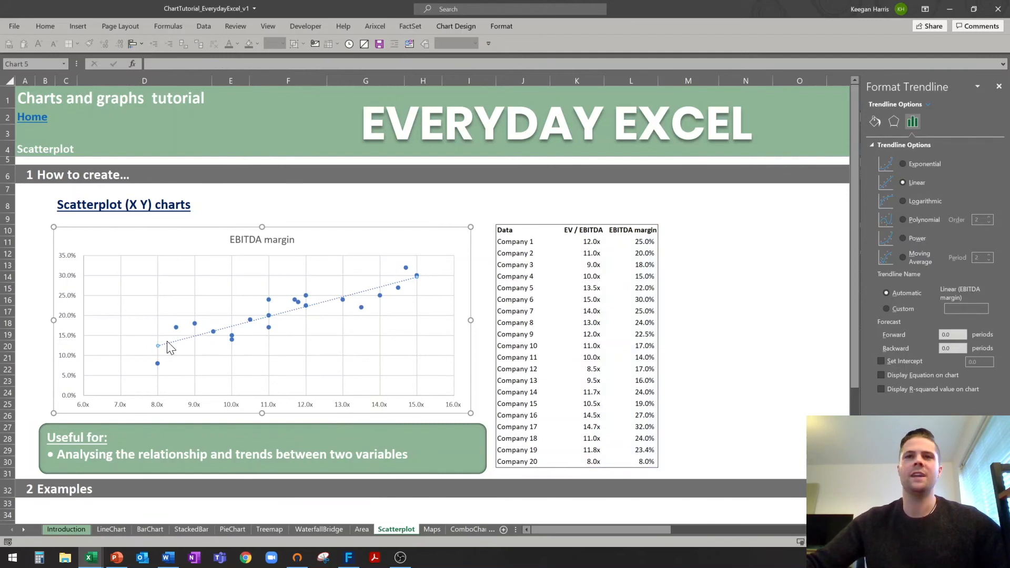
Deselect the chart and close the Format side panel.
left_click(427, 205)
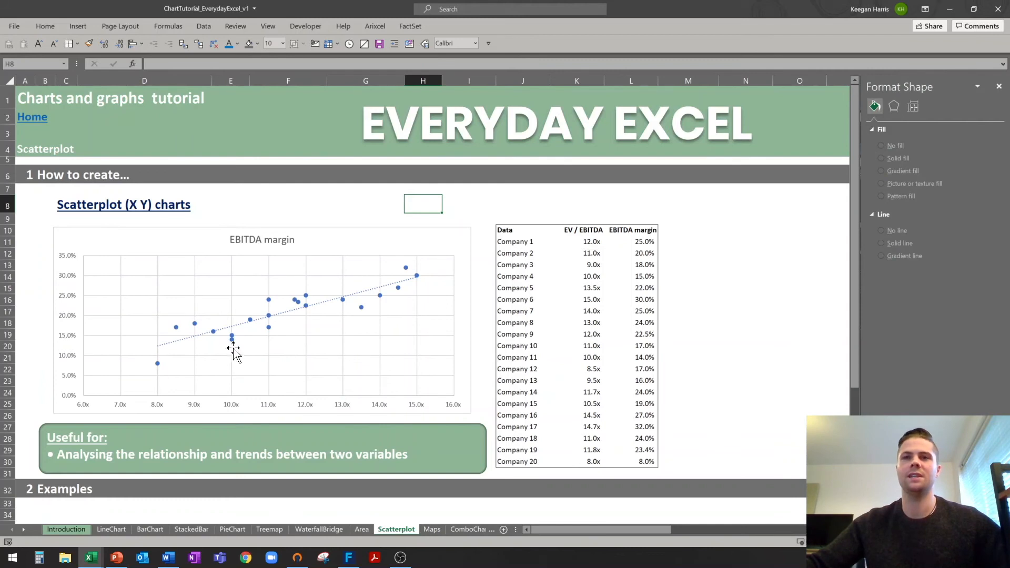
left_click(459, 218)
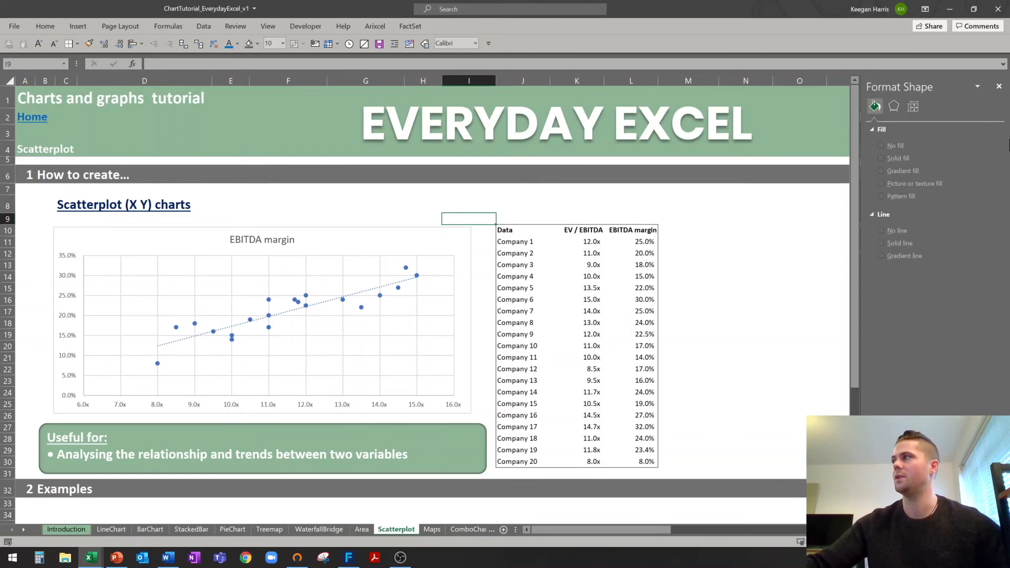
left_click(1000, 85)
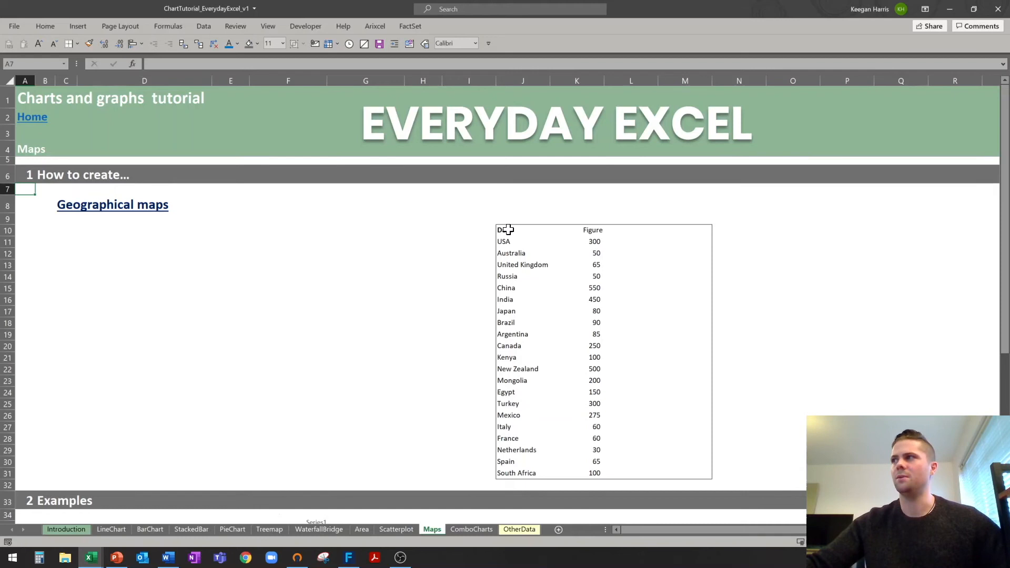
Insert a Filled Map from the country Data and Figure table J10:K31.
left_click_drag(501, 231, 592, 472)
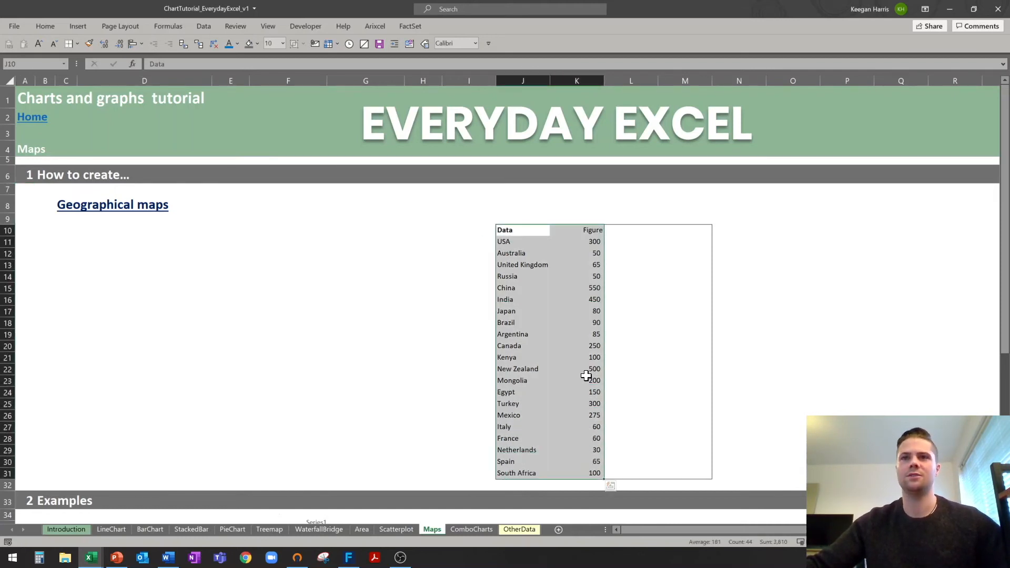
left_click(83, 27)
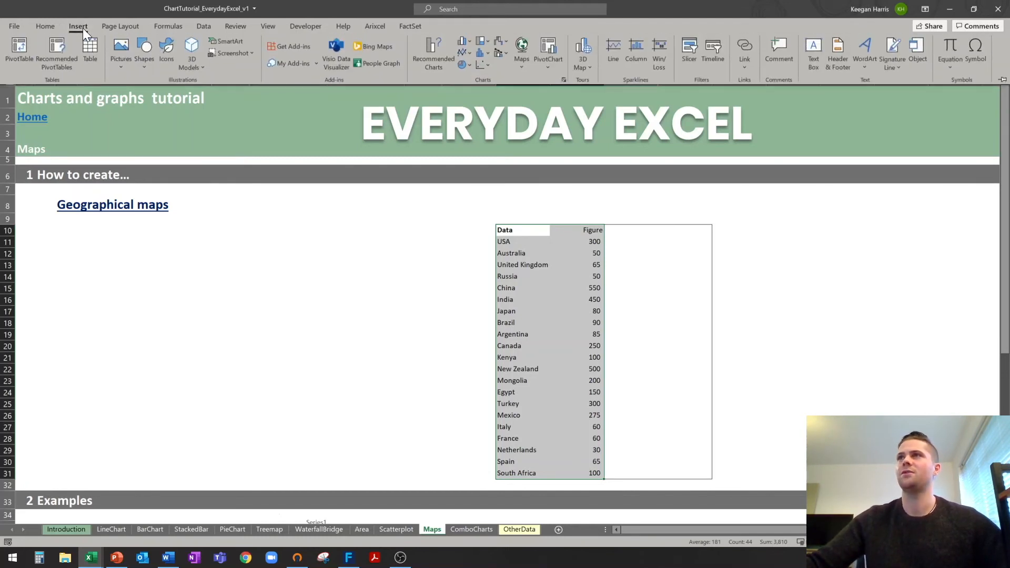
left_click(520, 62)
left_click(527, 107)
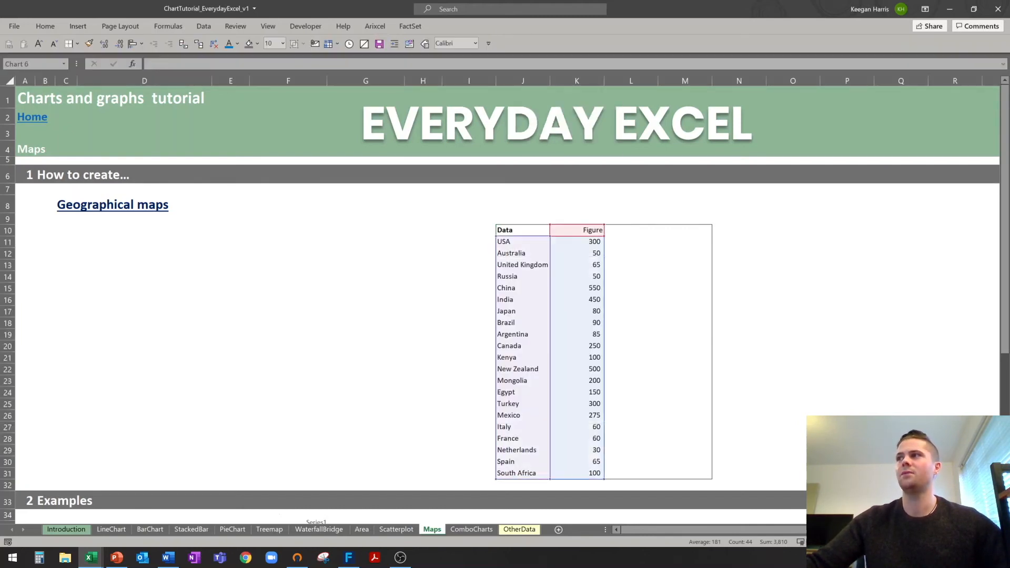
Move the map left of the table, enlarge it toward row 31, and delete its title.
left_click_drag(214, 243, 129, 223)
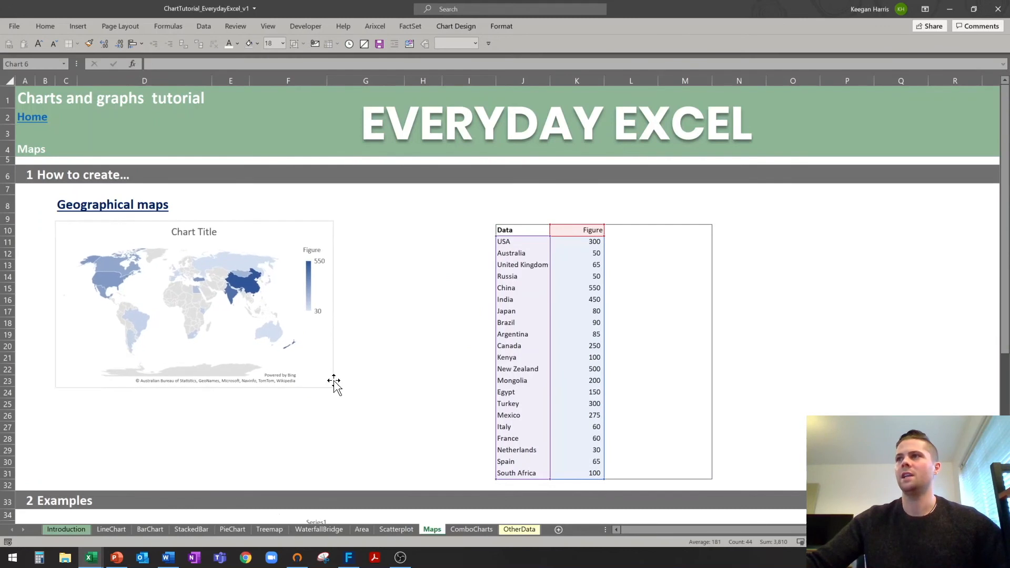
left_click_drag(332, 387, 483, 477)
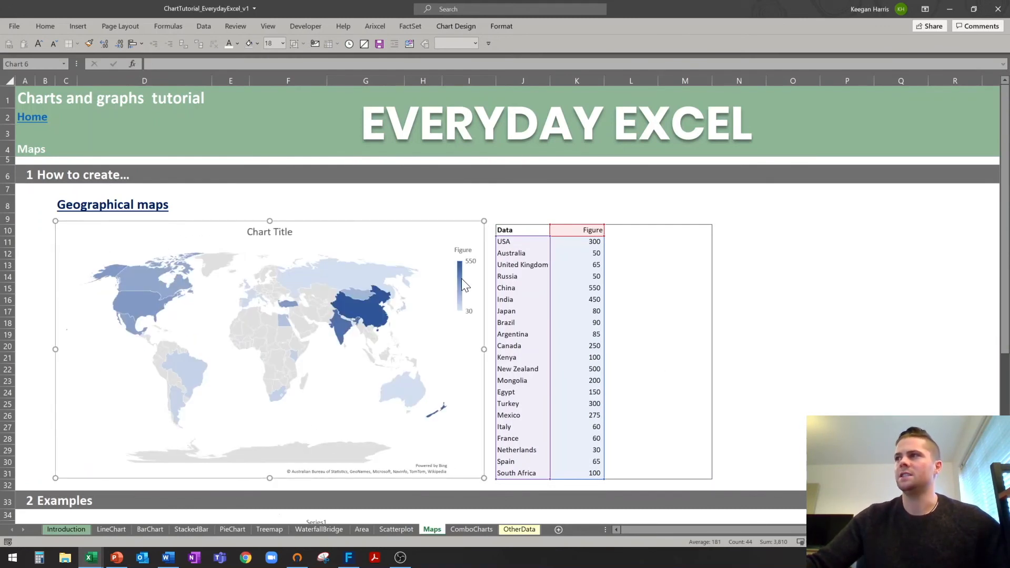
left_click_drag(484, 221, 485, 210)
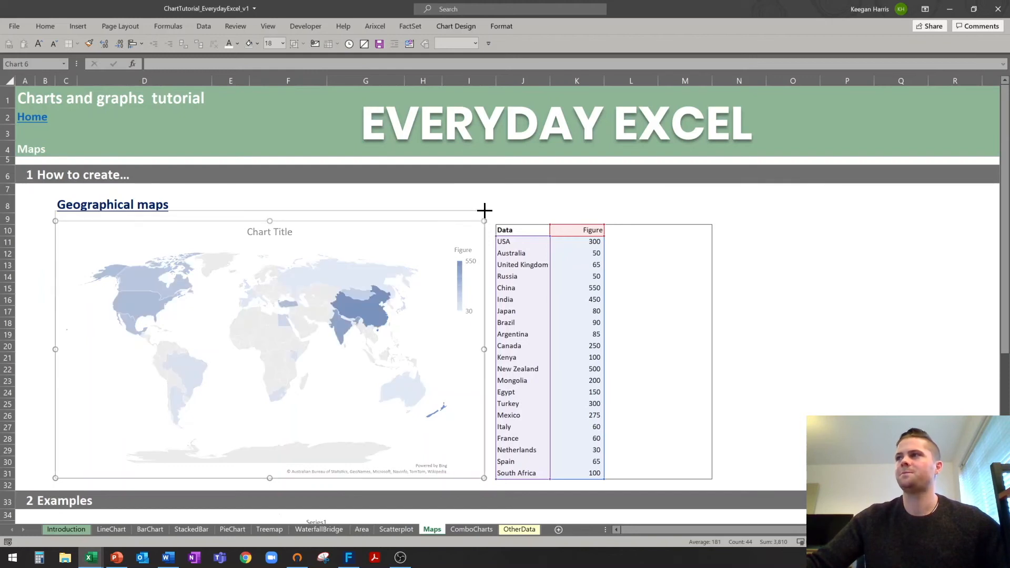
left_click(277, 225)
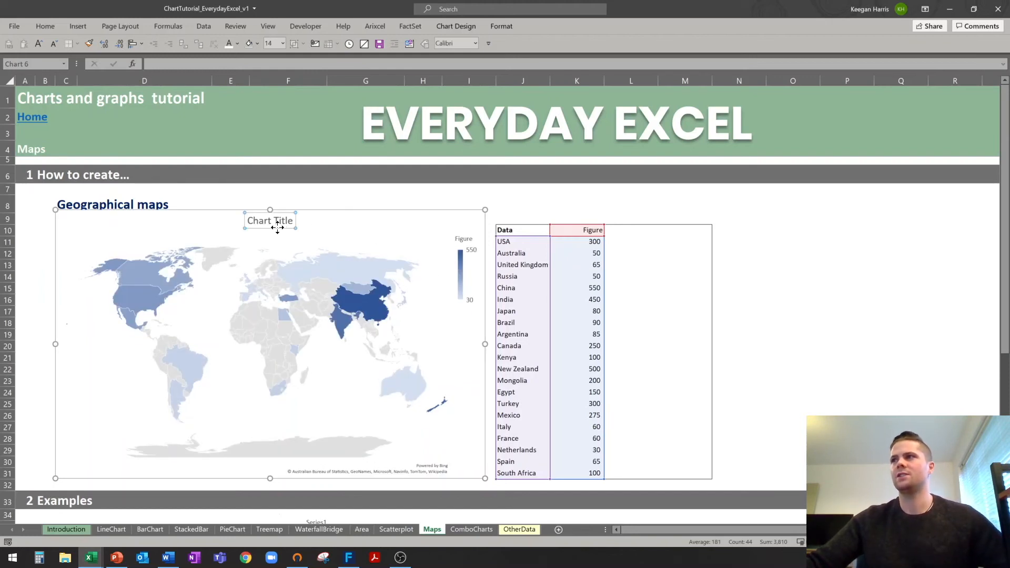
key("Delete")
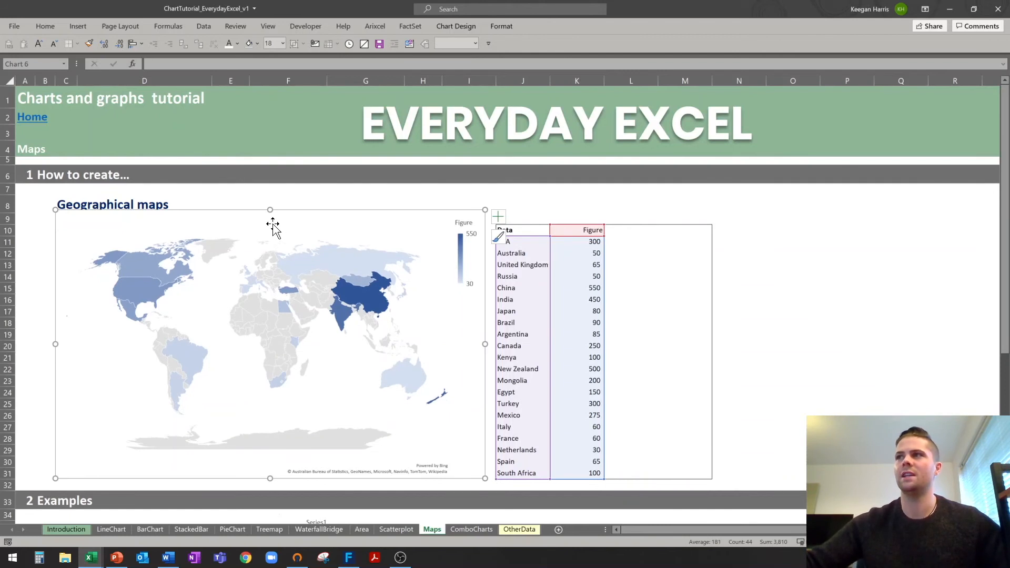
left_click(271, 220)
left_click(271, 208)
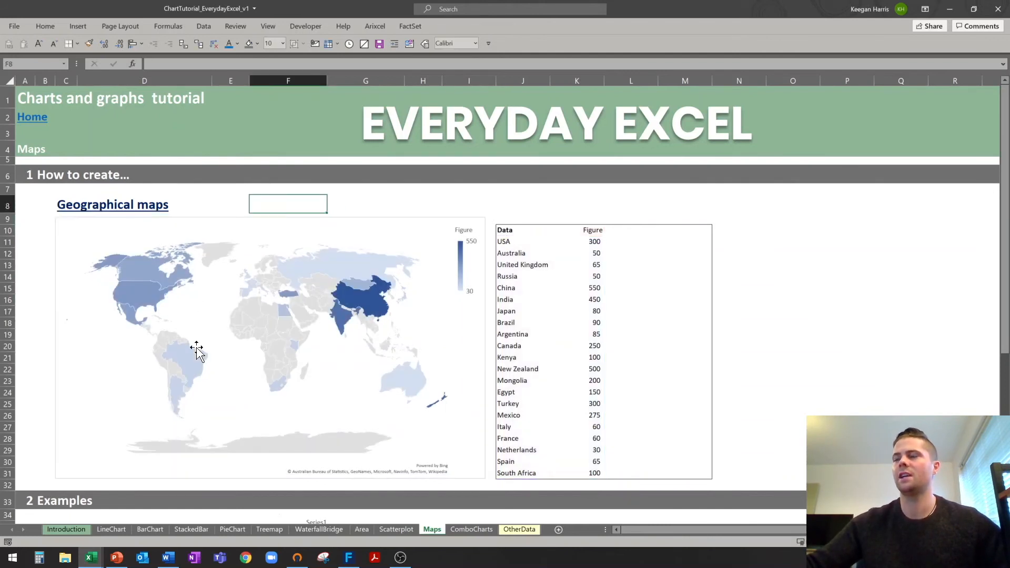
mouse_move(130, 293)
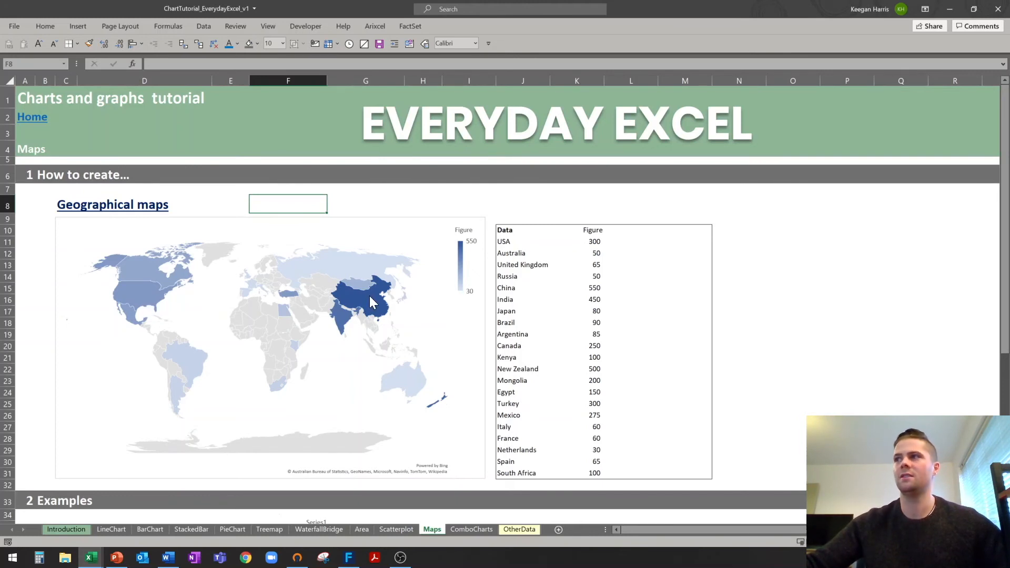
mouse_move(370, 298)
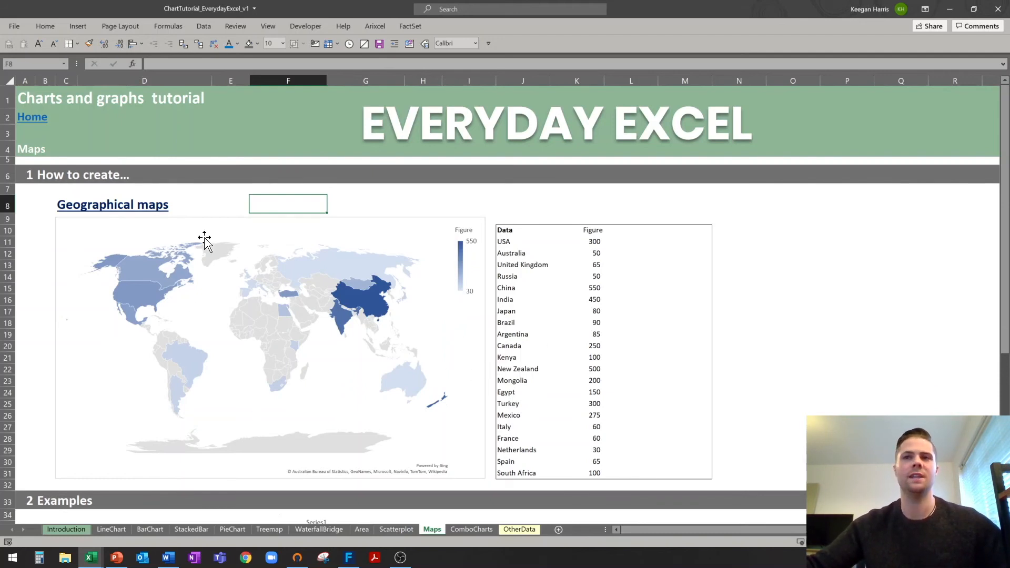
left_click(67, 204)
left_click(37, 204)
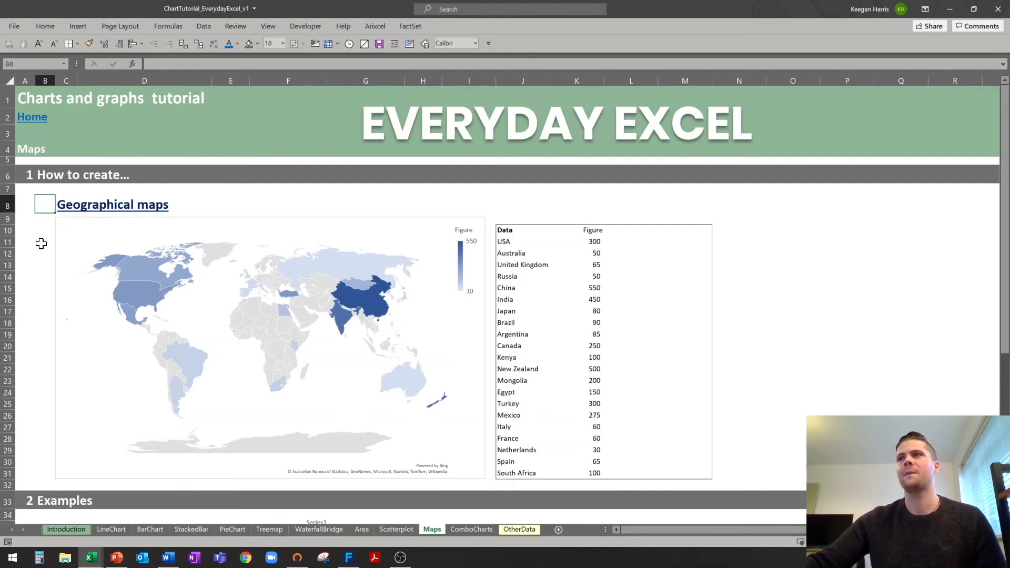
Make the States of America map slightly shorter and shift it up beside the New Zealand map.
scroll(41, 243, "down", 10)
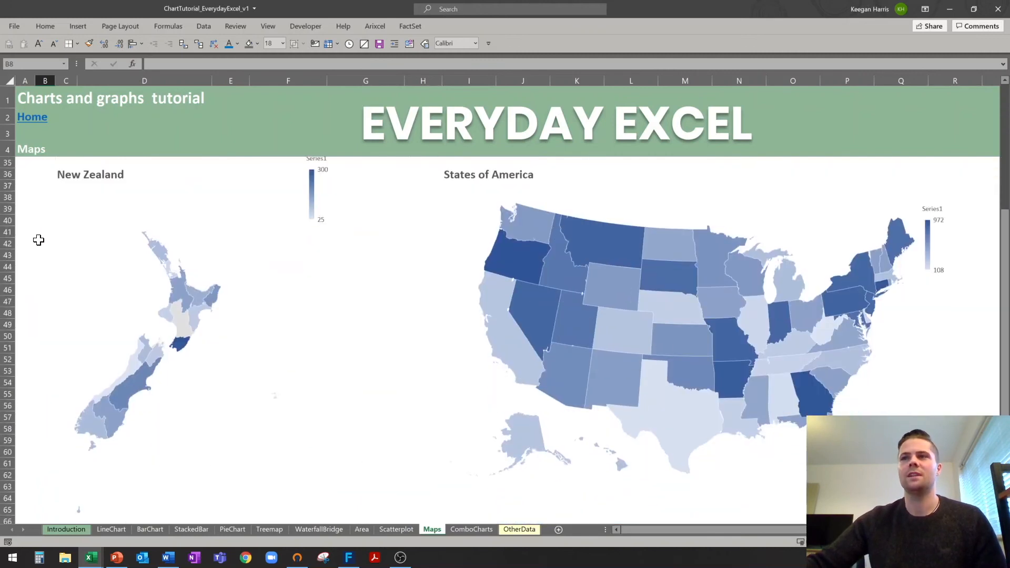
scroll(38, 240, "up", 1)
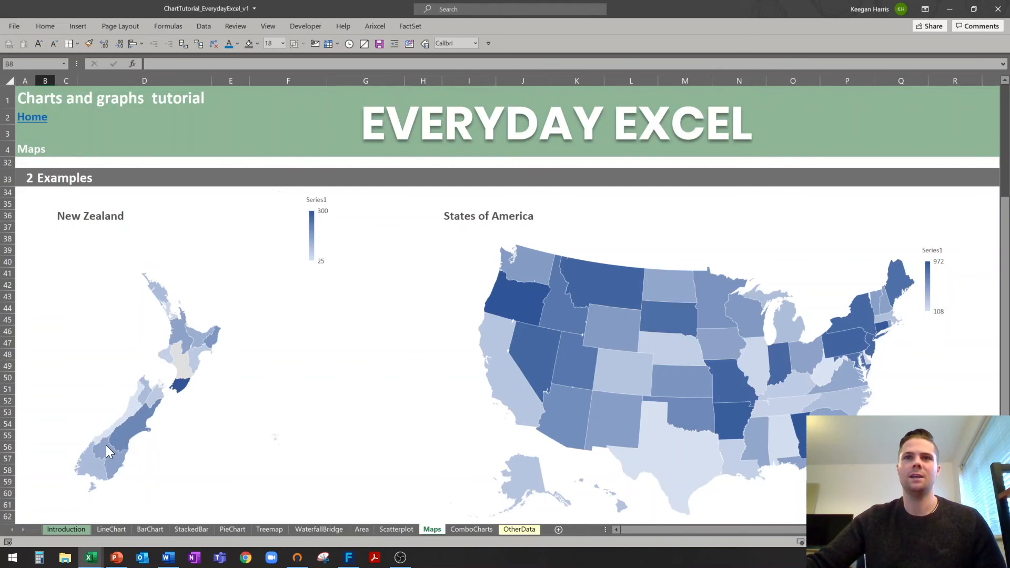
left_click(699, 264)
left_click_drag(699, 238, 721, 234)
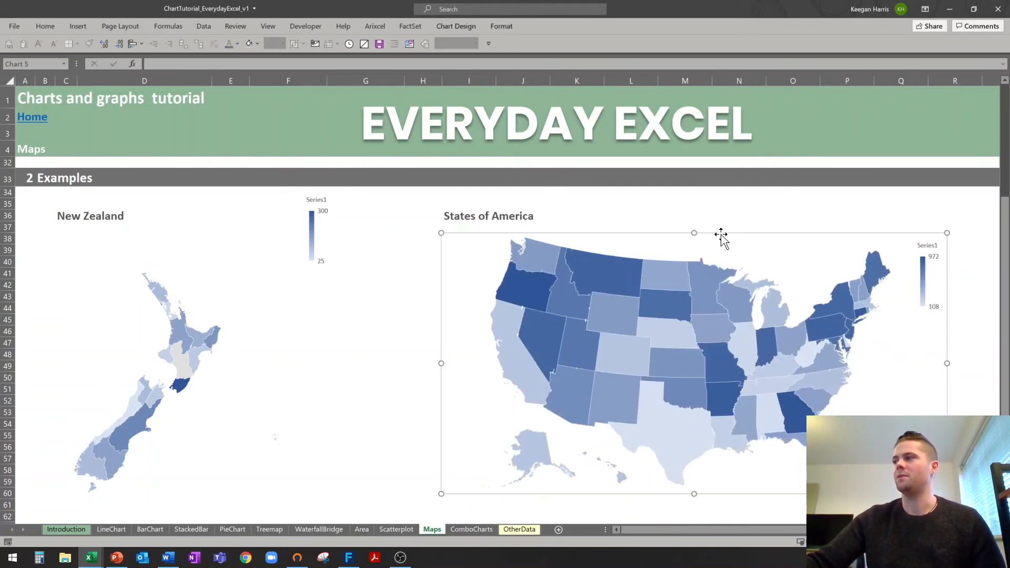
mouse_move(741, 369)
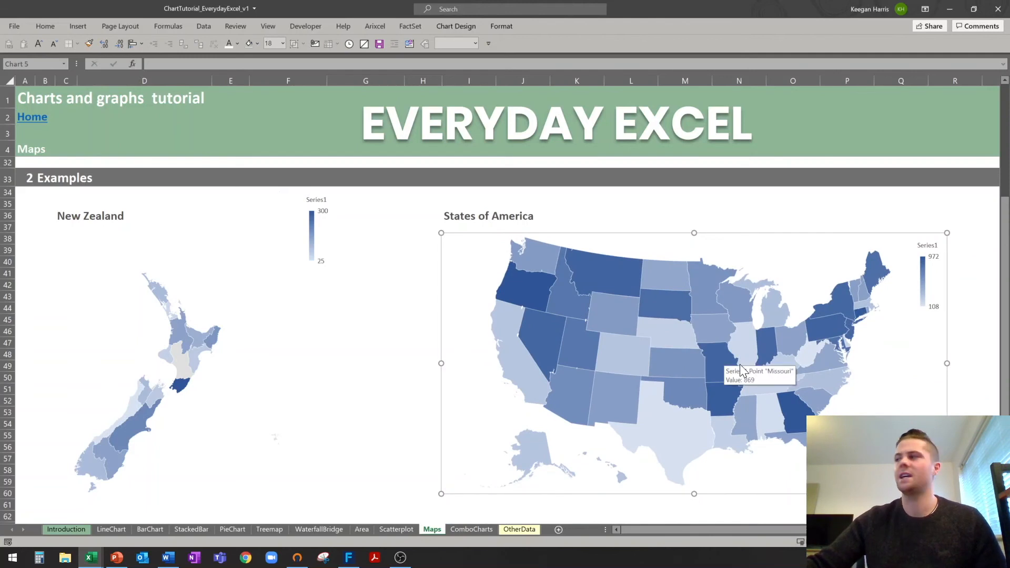
mouse_move(529, 292)
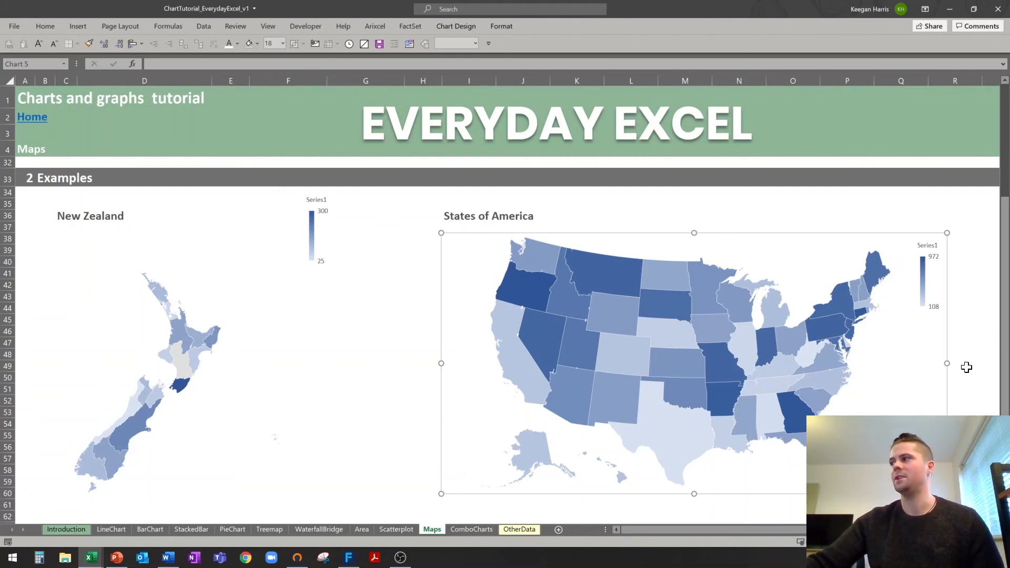
left_click(966, 367)
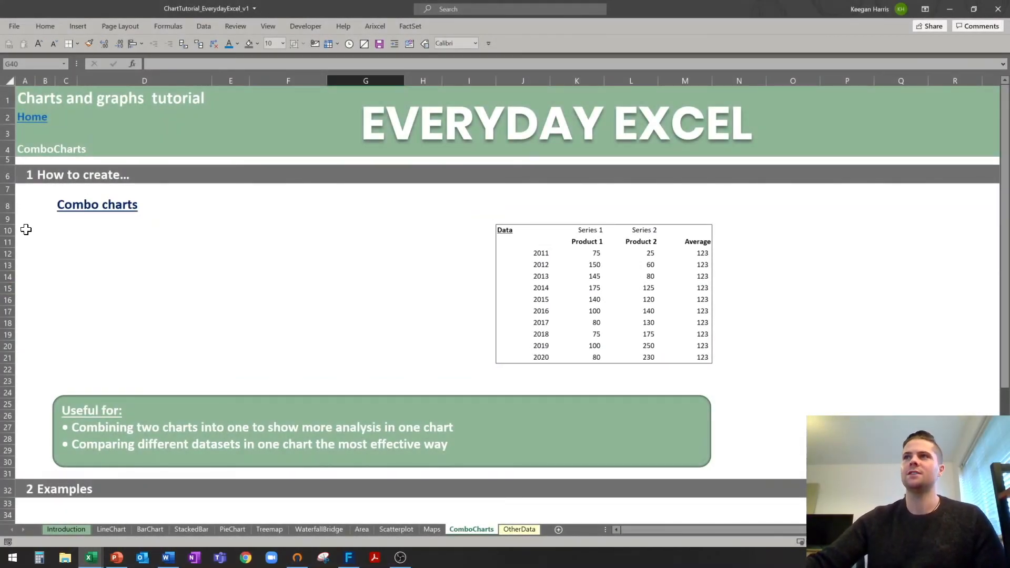
Insert a clustered column chart from the Product data table J11:M22.
left_click(25, 190)
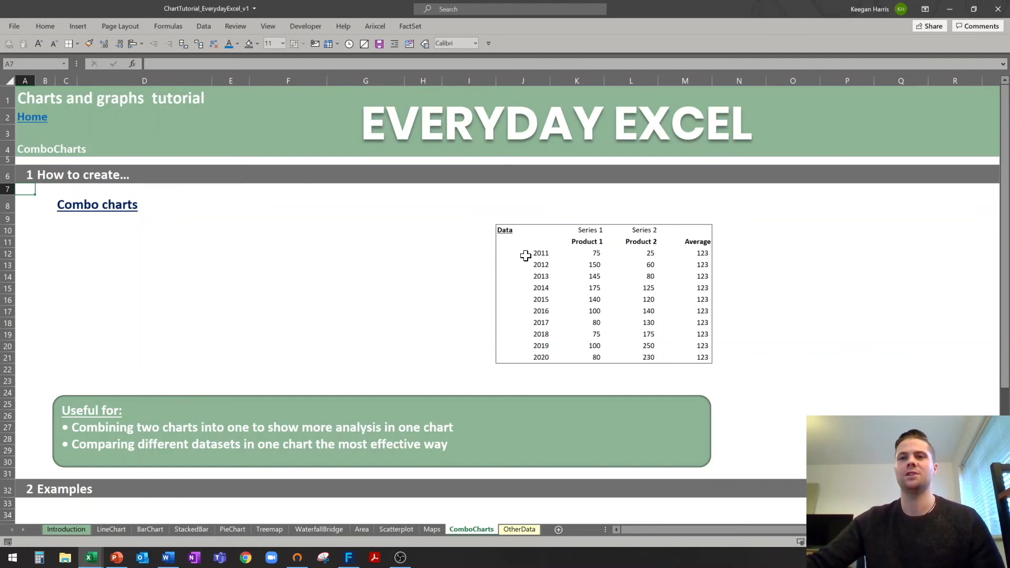
left_click_drag(584, 253, 589, 287)
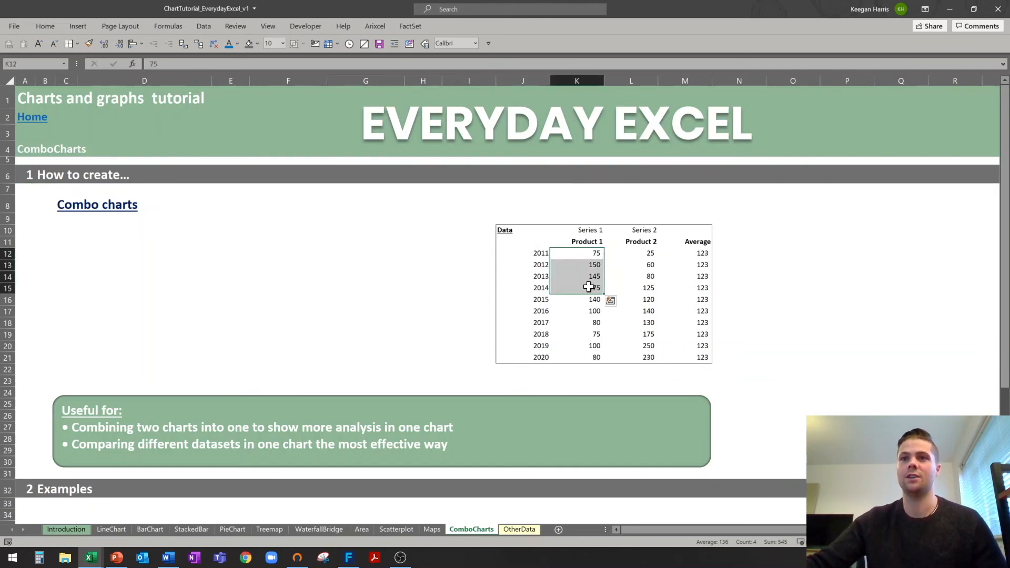
left_click_drag(515, 244, 674, 361)
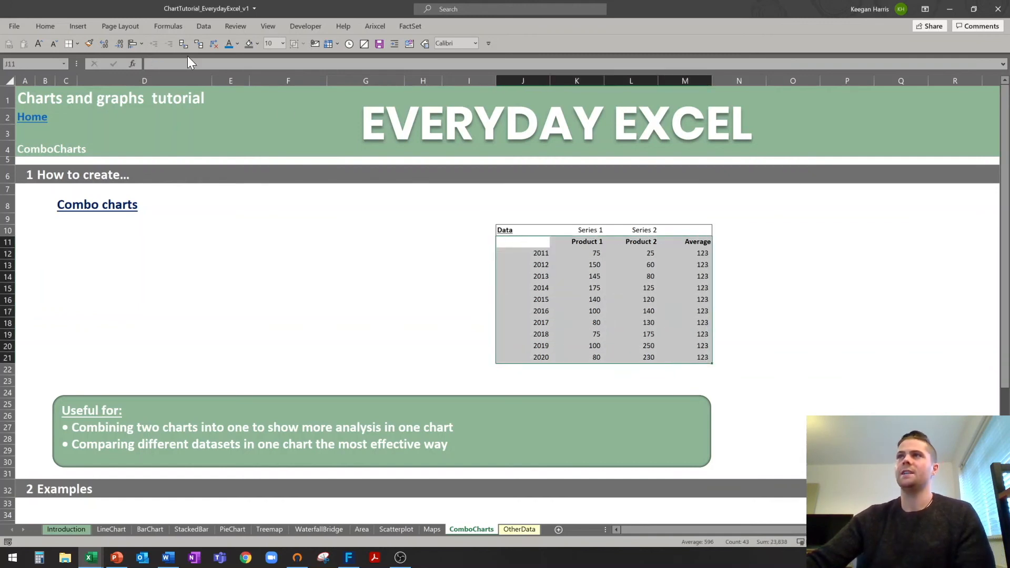
left_click(77, 27)
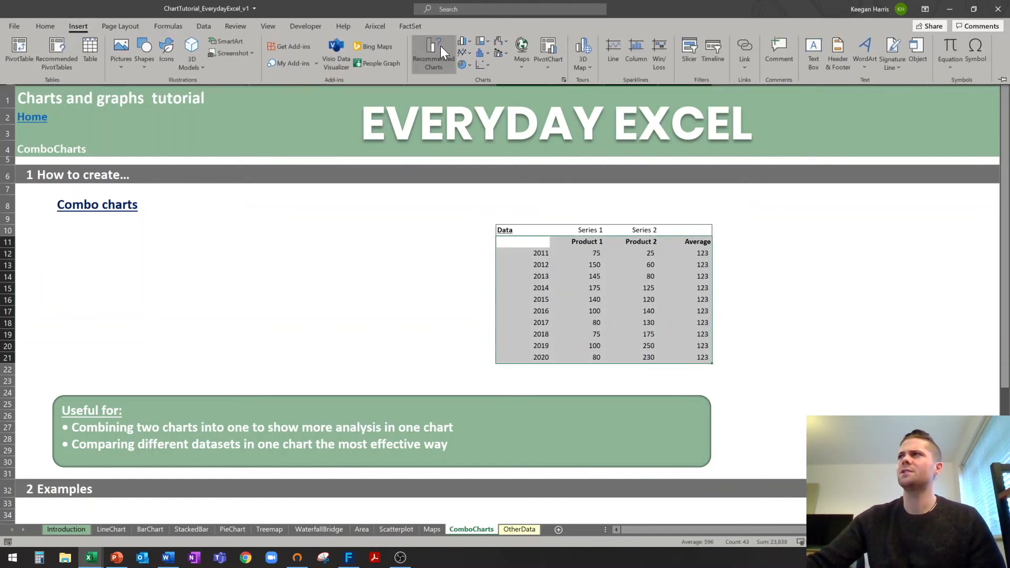
left_click(466, 42)
left_click(473, 75)
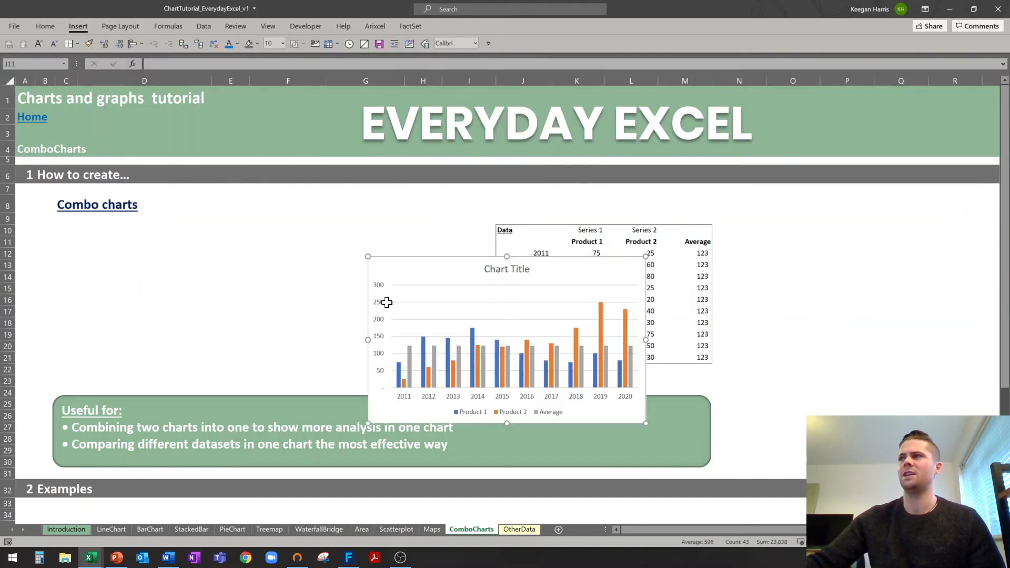
Move the chart under the Combo charts heading and widen it to the right.
left_click_drag(442, 261, 136, 224)
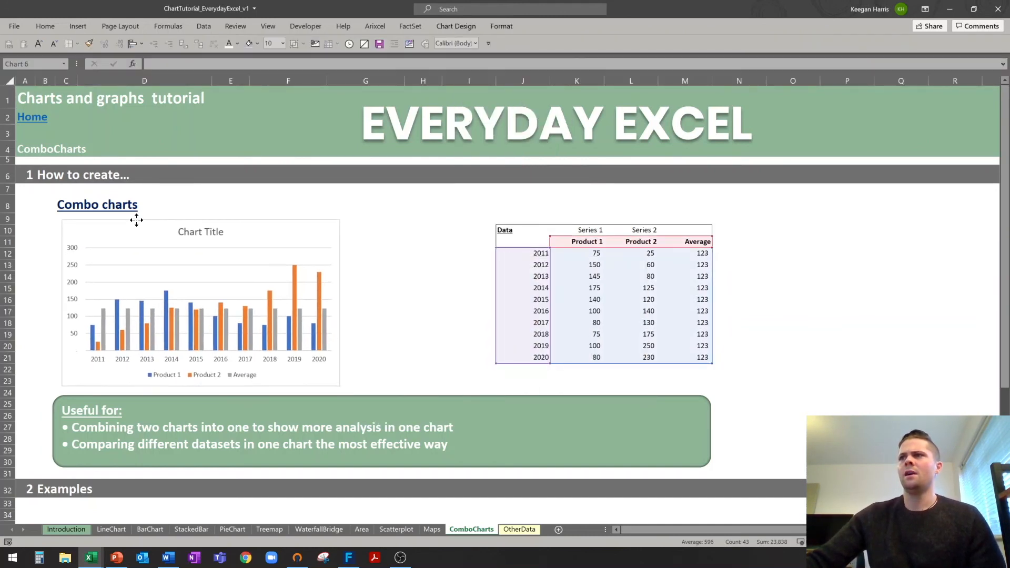
left_click_drag(341, 303, 476, 302)
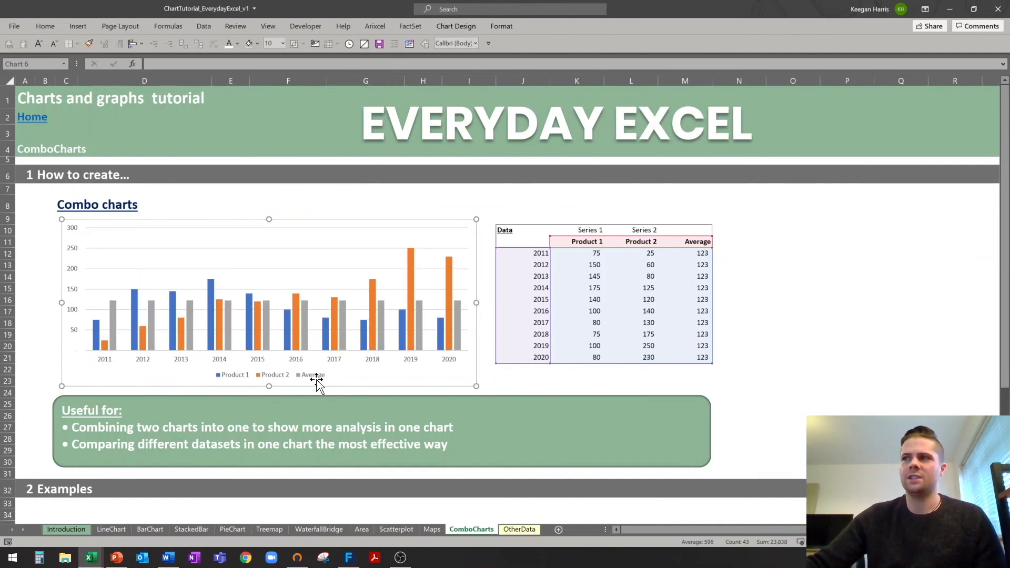
mouse_move(268, 315)
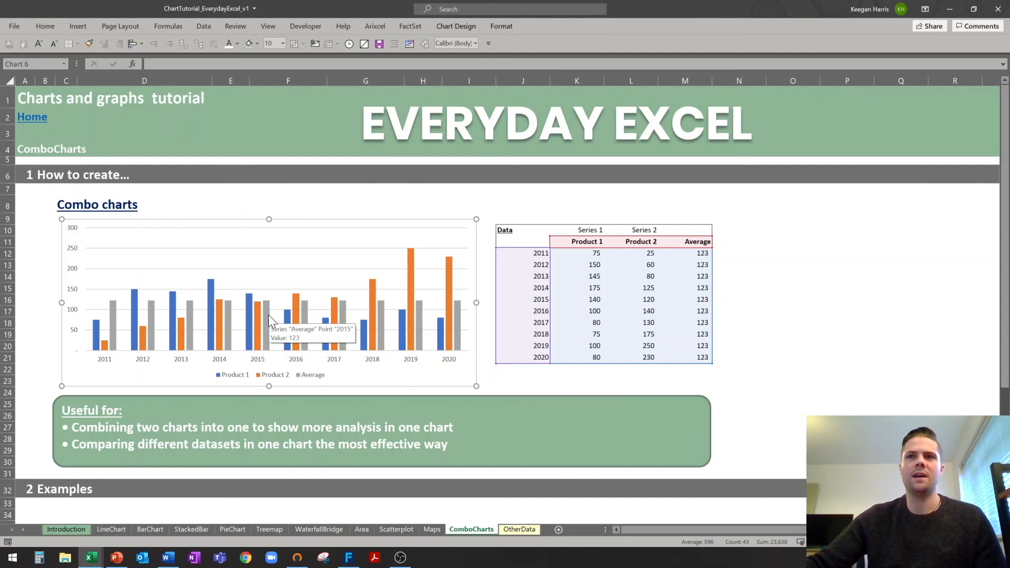
Change the chart to a Clustered Column - Line combo, with Product 1 and 2 as columns and Average as a line.
left_click(291, 219)
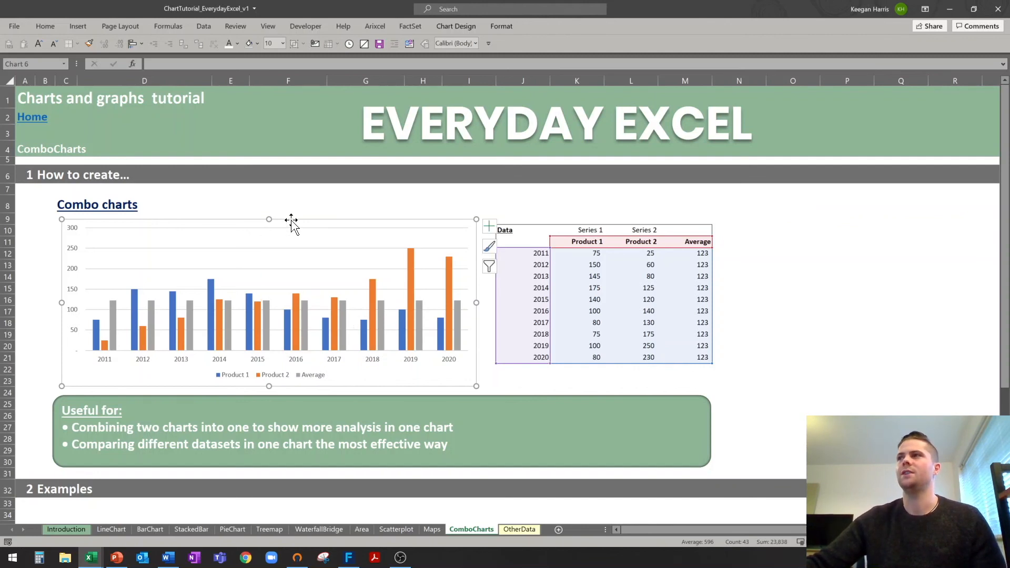
left_click(455, 27)
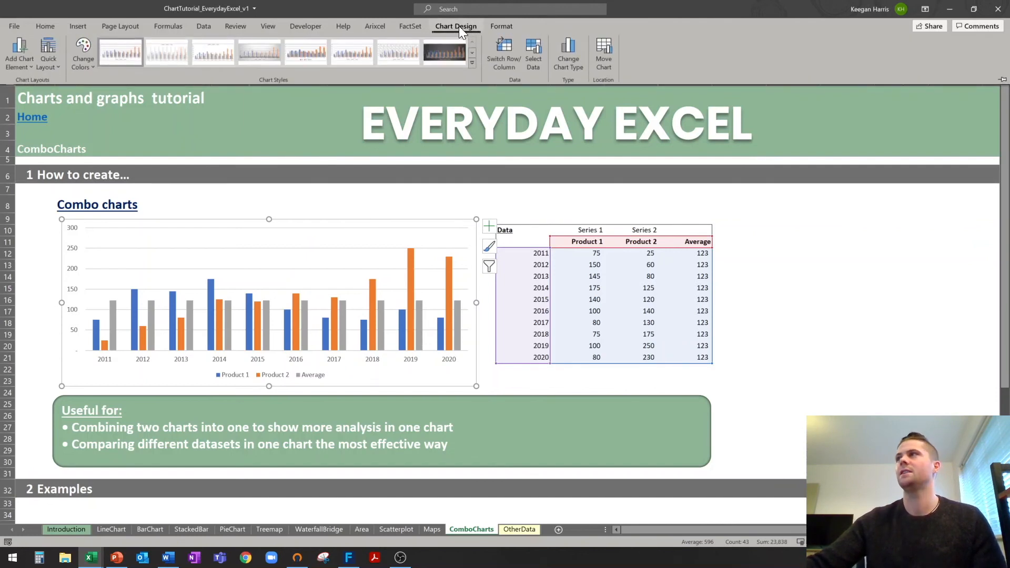
left_click(572, 66)
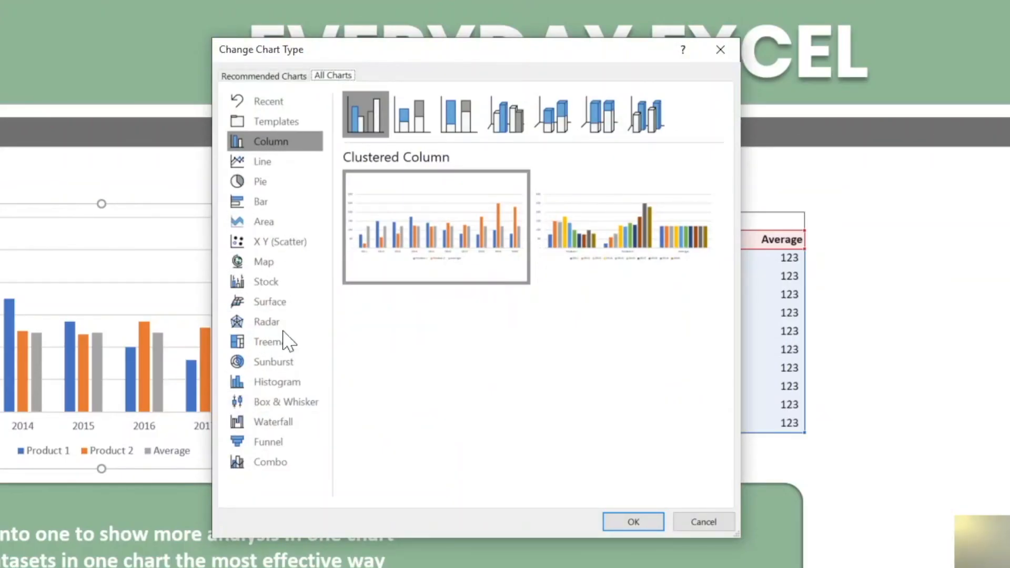
left_click(271, 463)
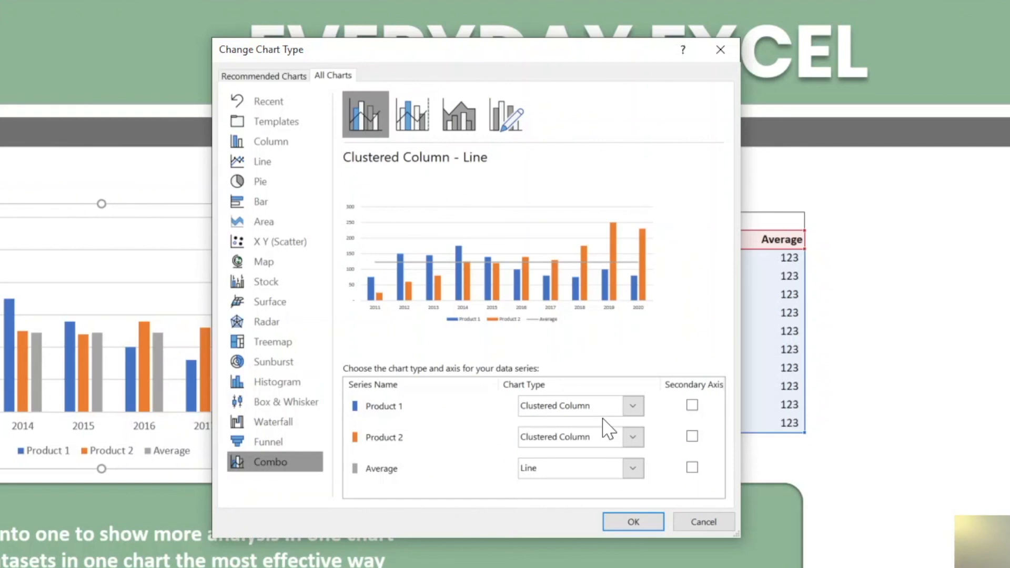
left_click(624, 410)
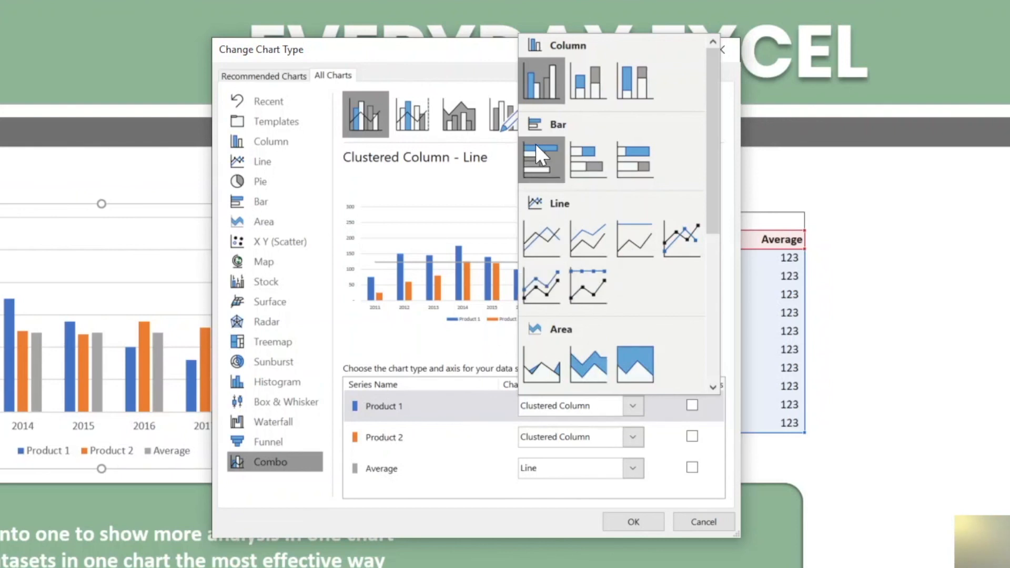
left_click(544, 83)
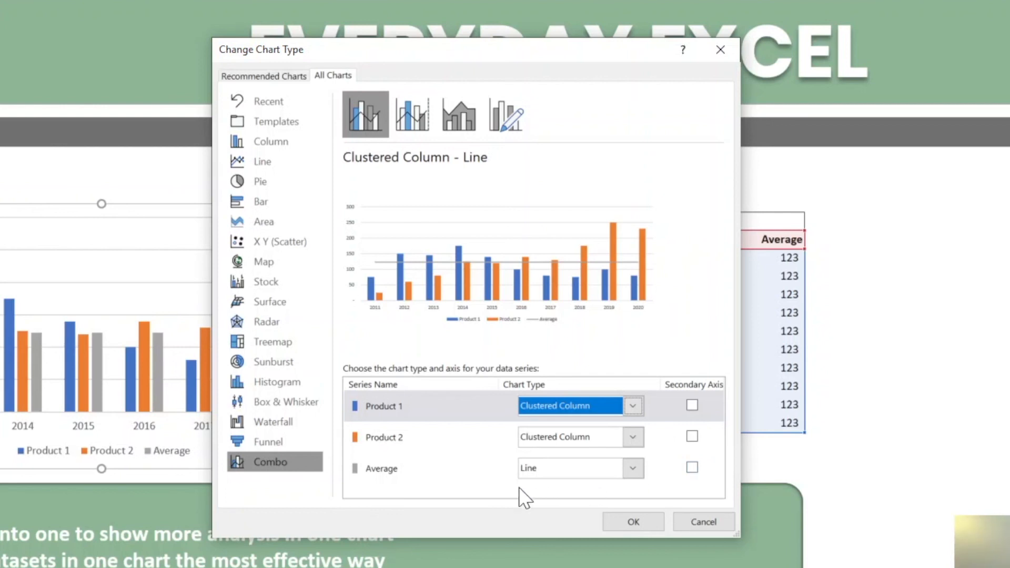
left_click(636, 523)
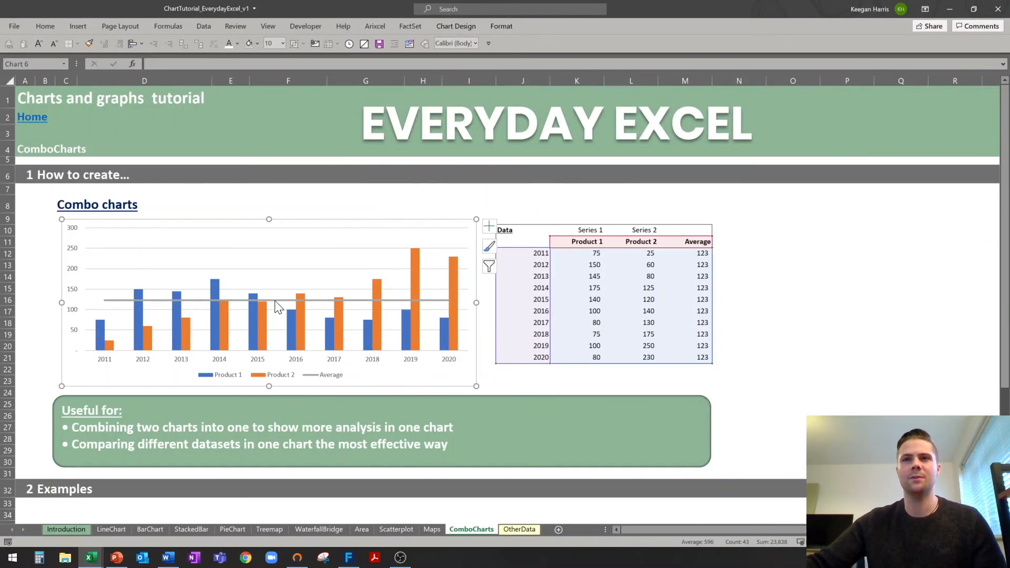
Restyle the Average line as a dark red Square Dot dotted line.
mouse_move(275, 302)
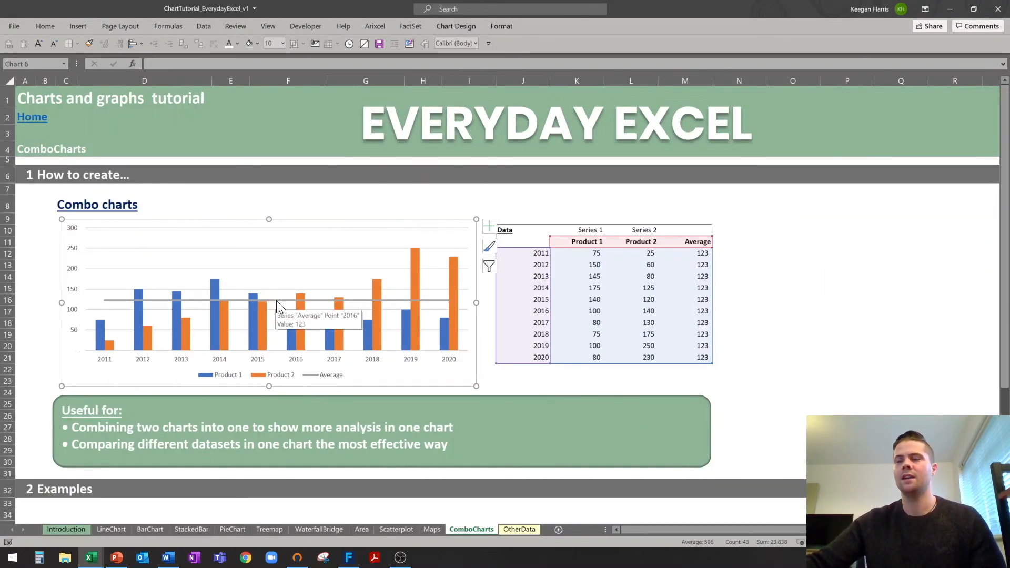
left_click(276, 299)
right_click(277, 299)
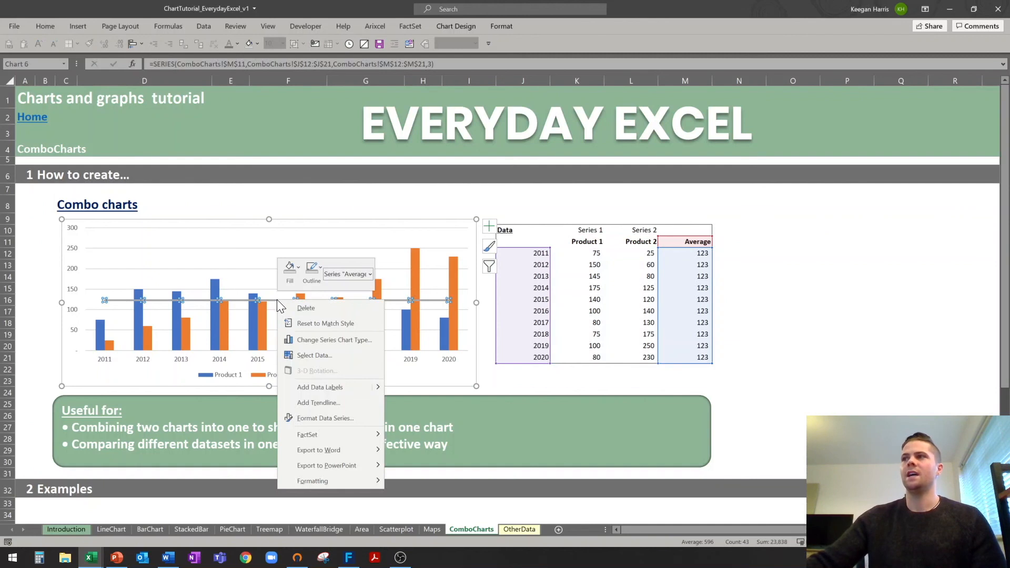
left_click(307, 278)
left_click(306, 398)
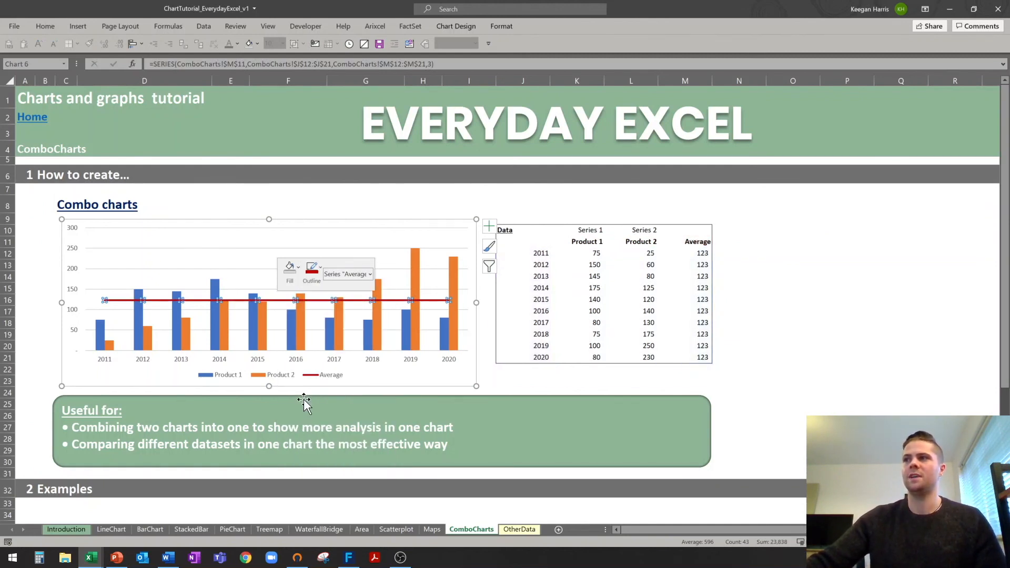
left_click(317, 274)
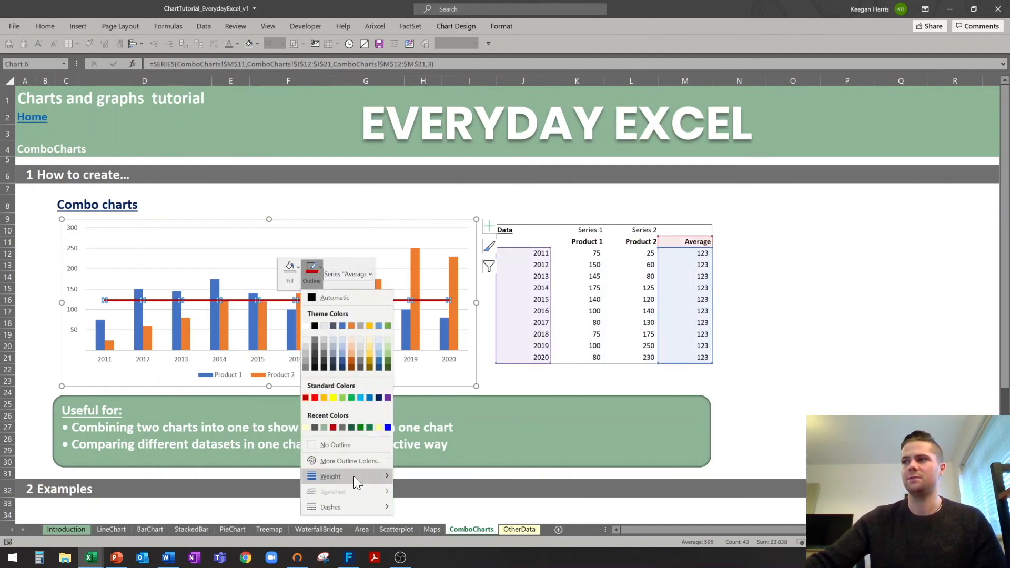
mouse_move(343, 511)
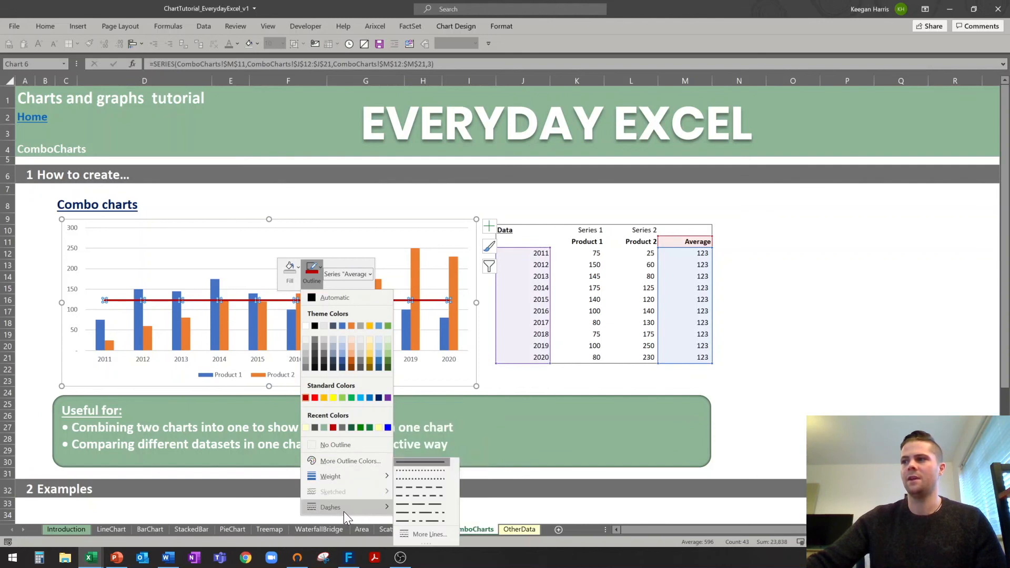
left_click(416, 476)
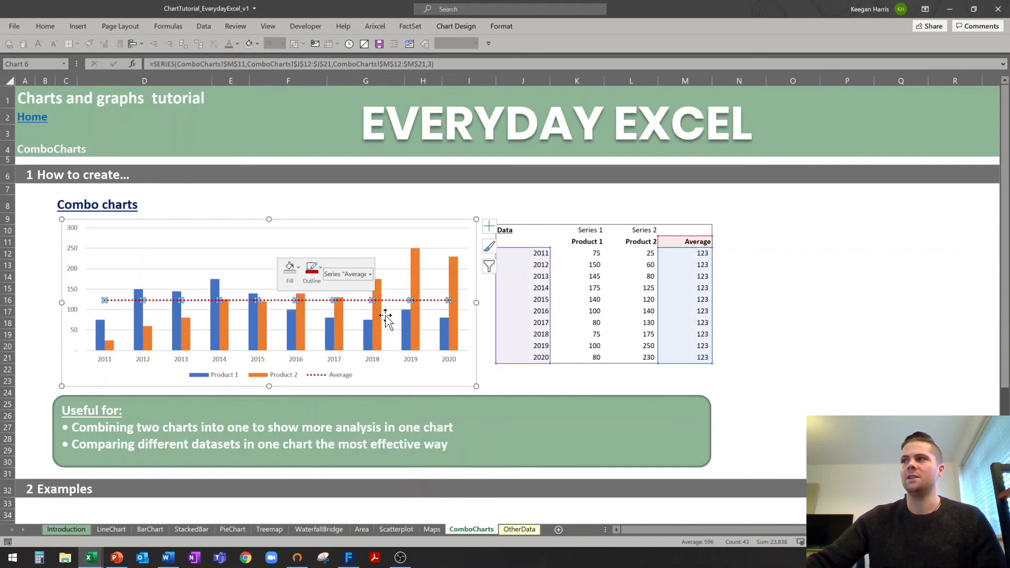
left_click(46, 288)
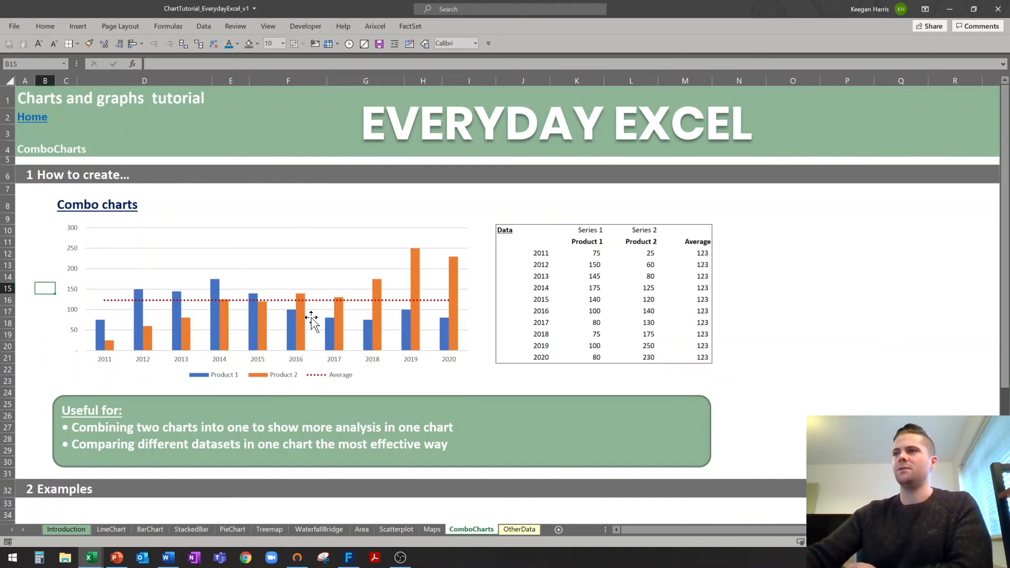
left_click(46, 300)
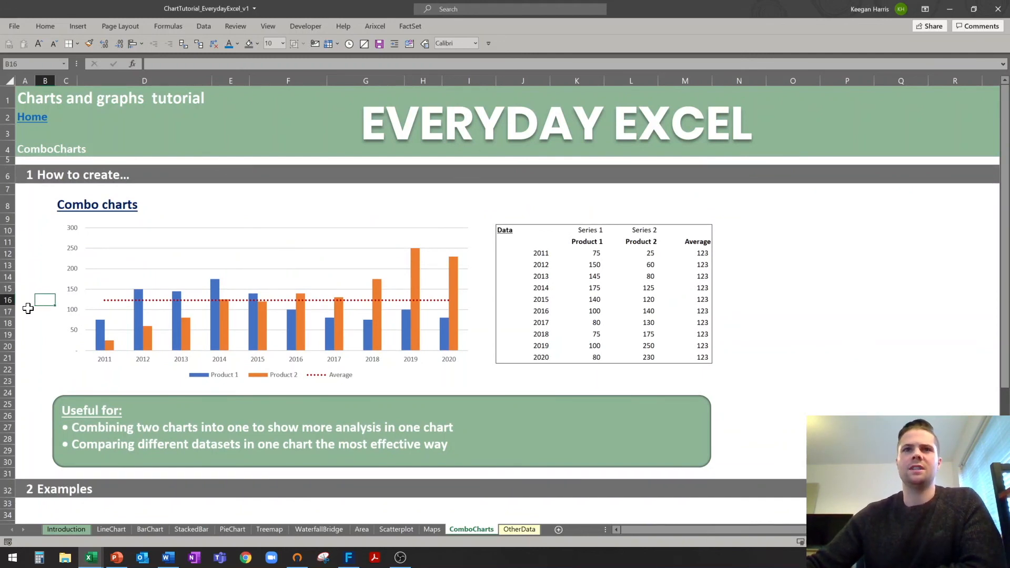
Insert a 2-D clustered column chart from the year, Sales and Margin table J37:L47.
left_click(34, 310)
scroll(38, 312, "down", 8)
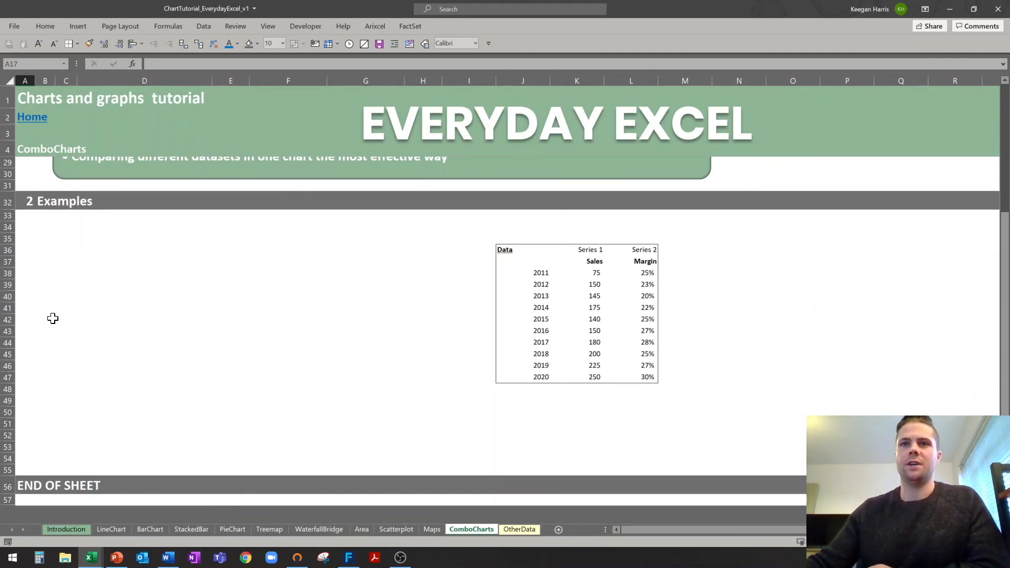
left_click_drag(592, 262, 600, 374)
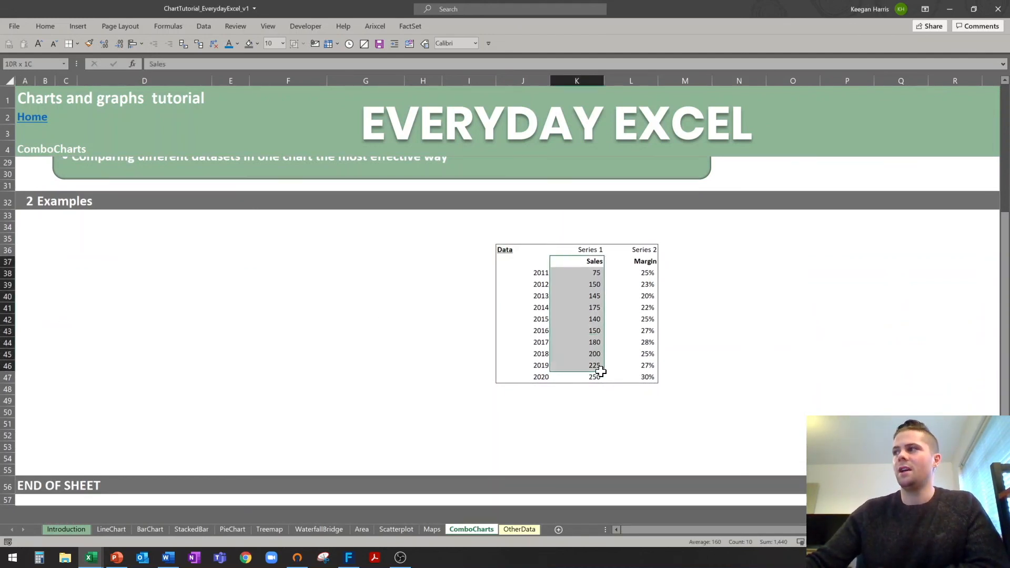
left_click_drag(640, 262, 641, 366)
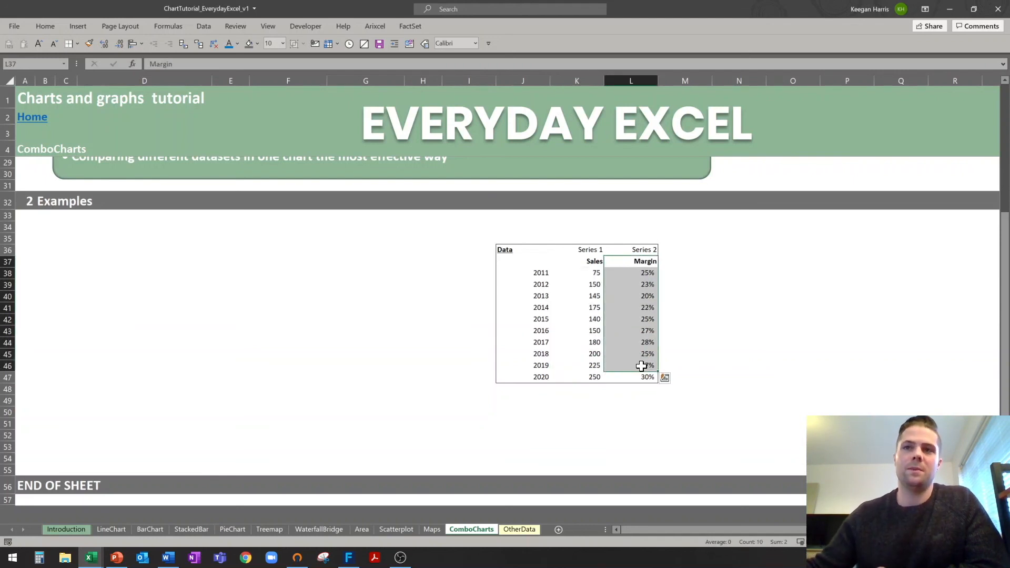
left_click(517, 262)
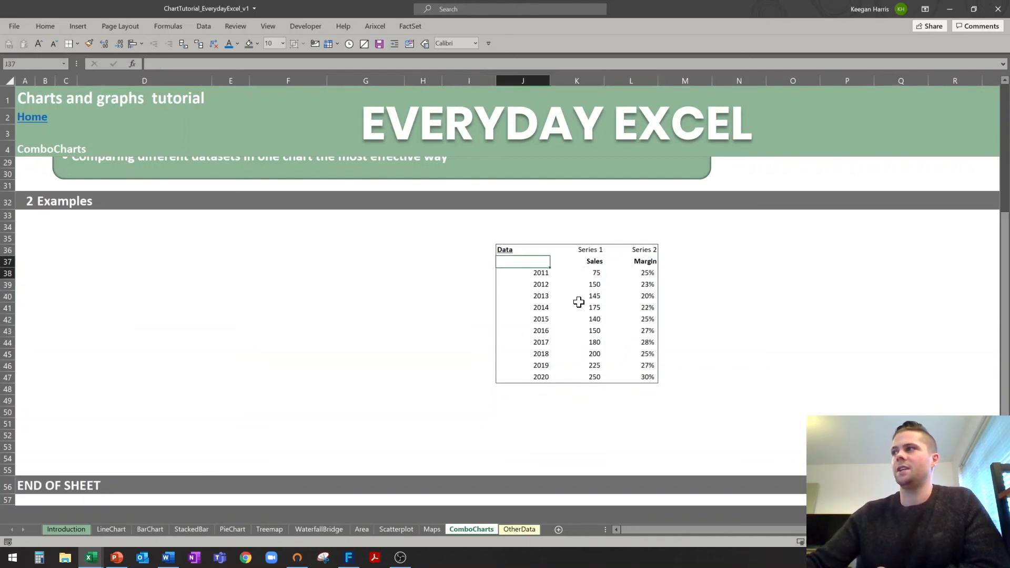
left_click(639, 376, "shift")
left_click(77, 43)
left_click(78, 27)
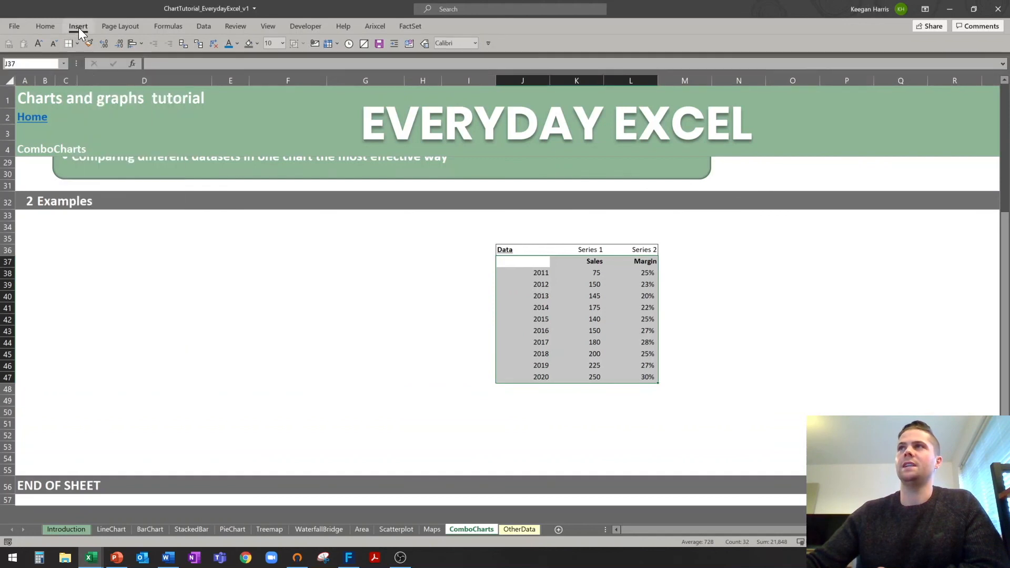
left_click(465, 41)
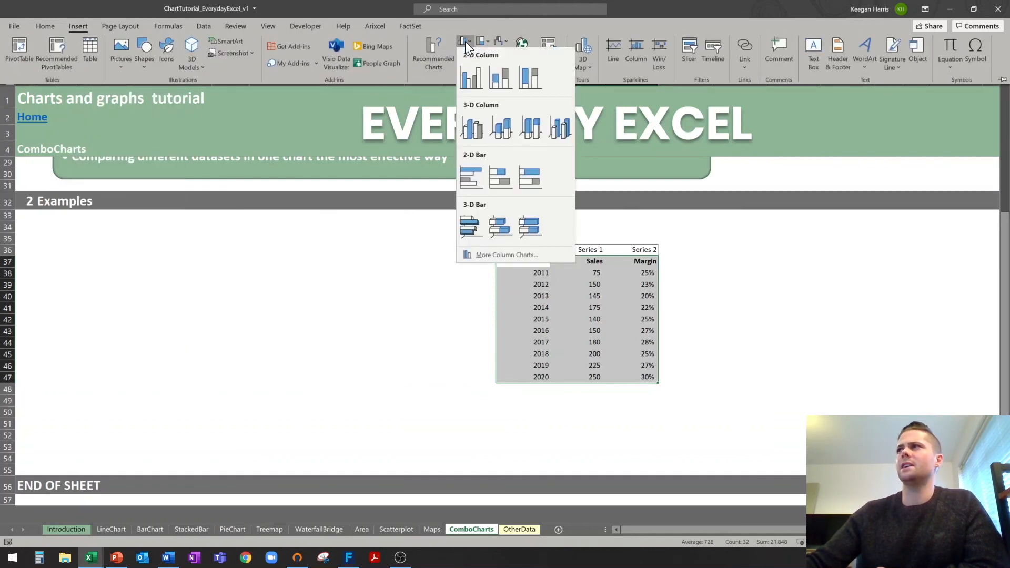
left_click(479, 77)
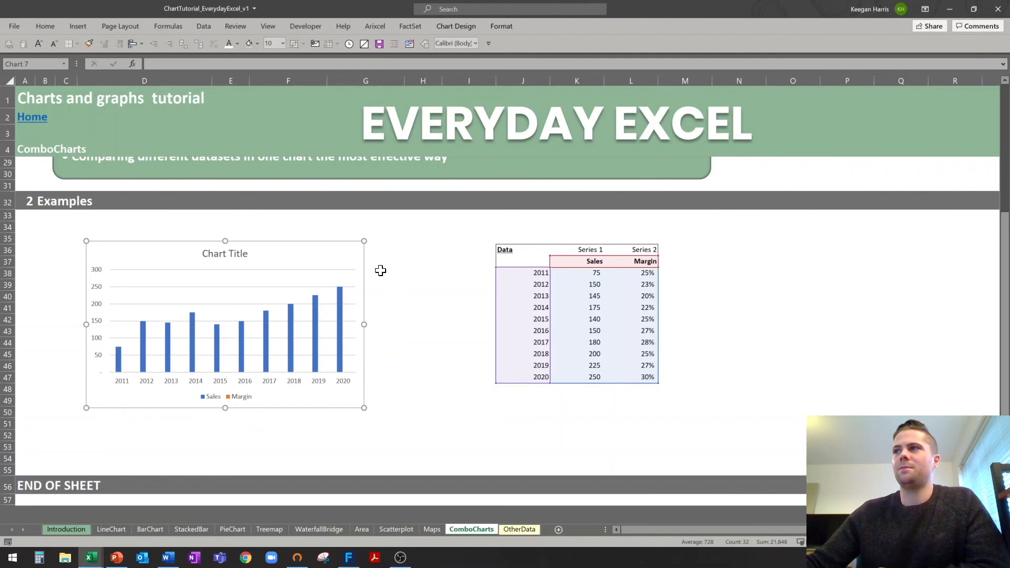
Delete the chart title and bring up Change Chart Type from Chart Design.
left_click(362, 45)
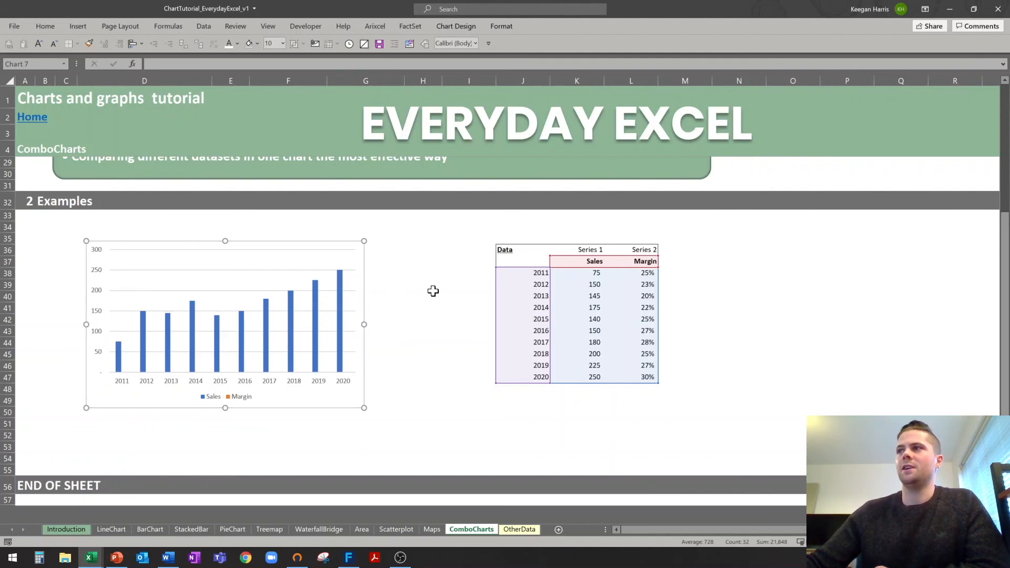
left_click(454, 26)
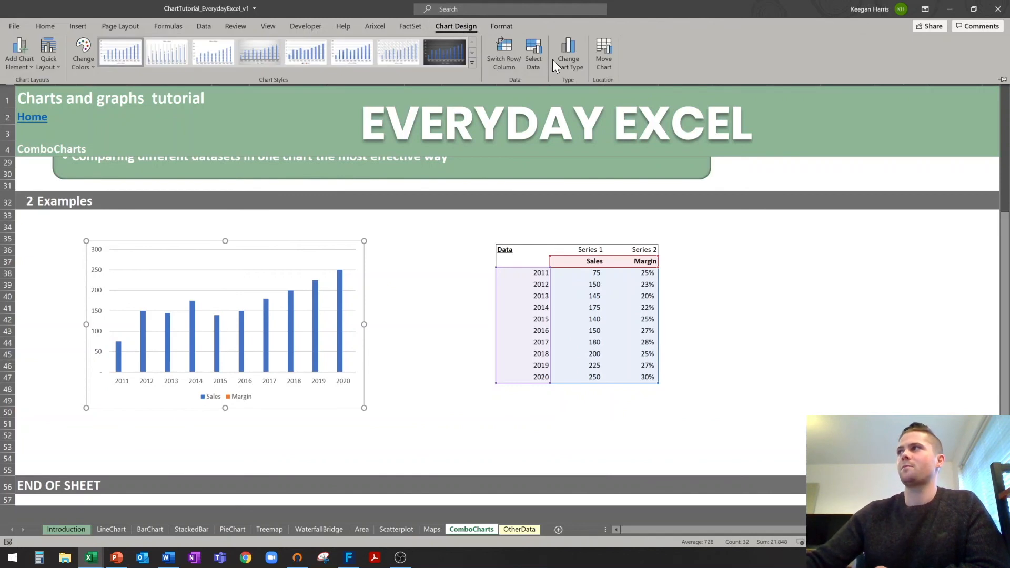
left_click(567, 59)
Make the chart a Combo with Margin as a line on a secondary axis.
left_click(378, 382)
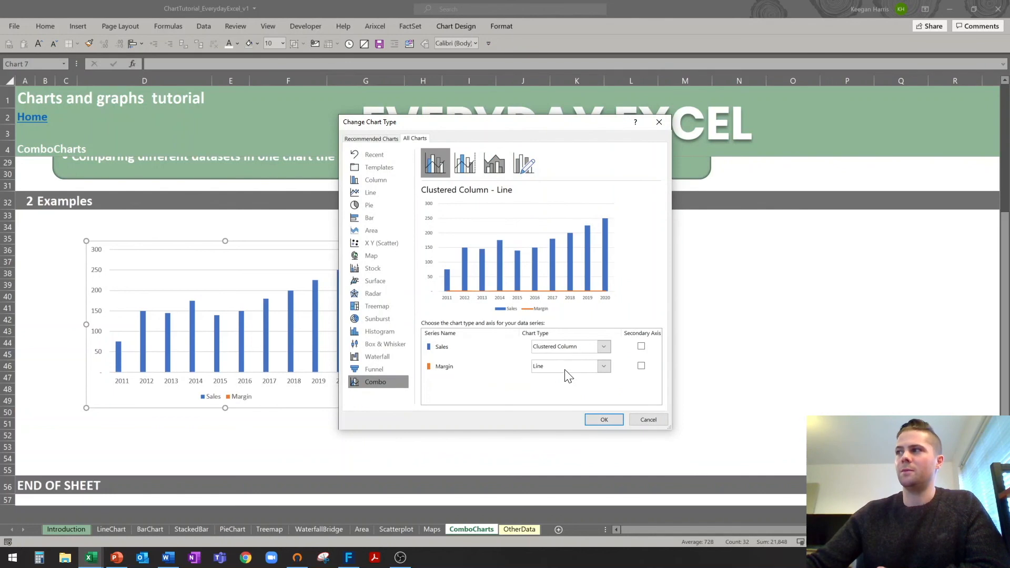
left_click(642, 366)
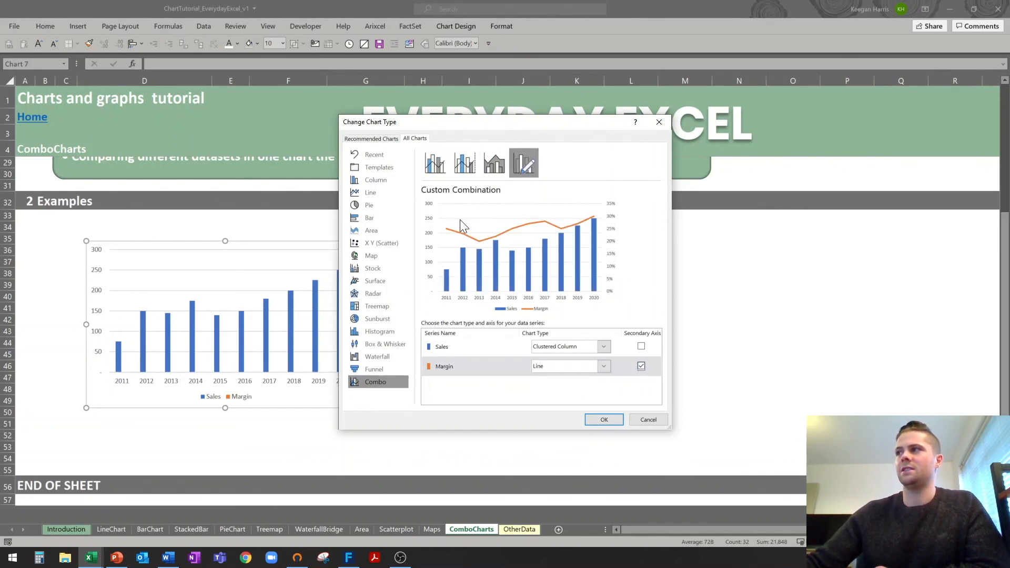
left_click(604, 419)
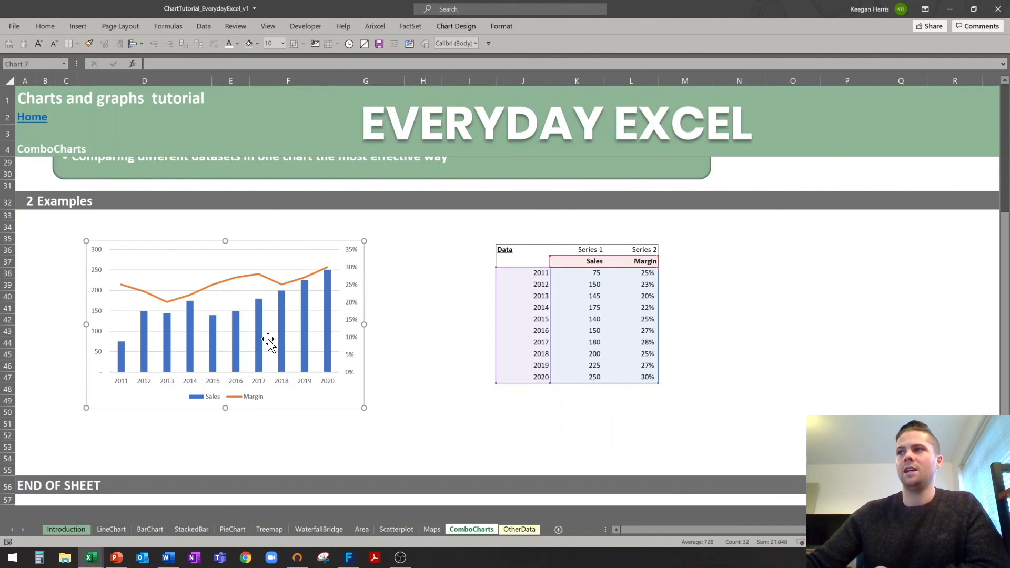
Enlarge the combo chart down, left and wider to the right.
left_click_drag(86, 407, 41, 460)
left_click_drag(363, 349, 476, 352)
left_click(579, 447)
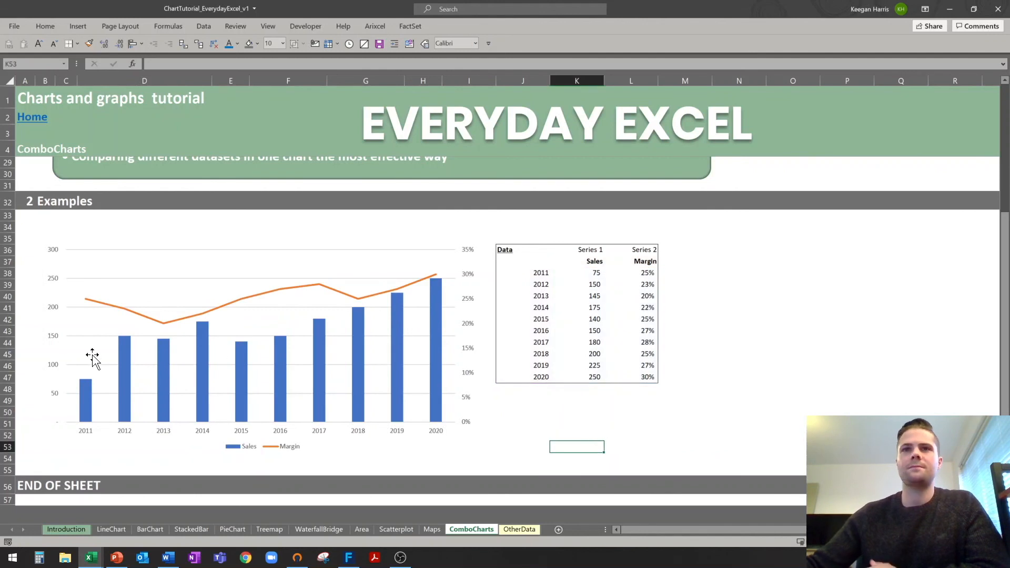
left_click(249, 298)
Give the Margin line built-in markers of the third shape, size 7, with a solid fill.
right_click(248, 297)
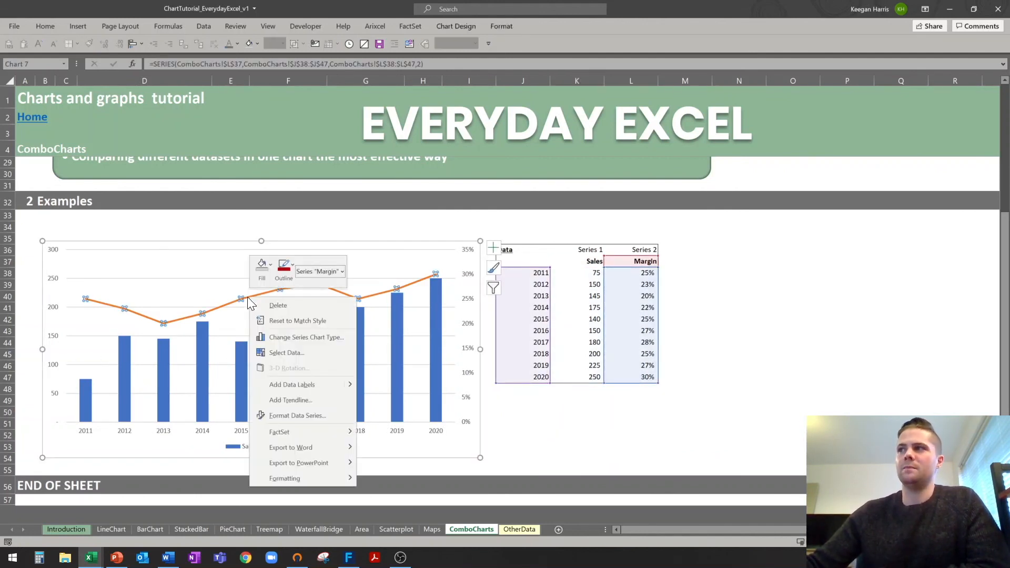
left_click(304, 416)
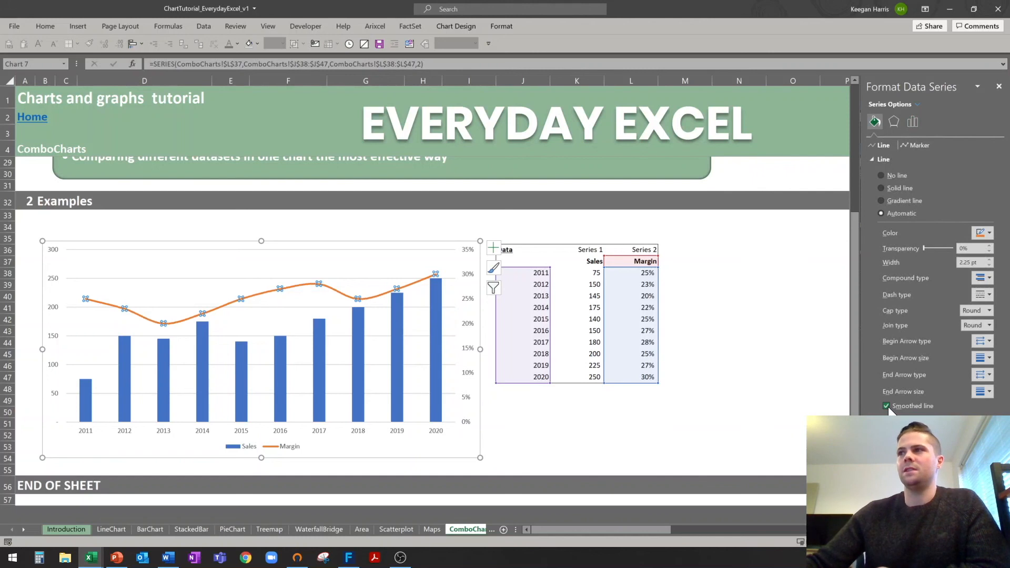
left_click(916, 145)
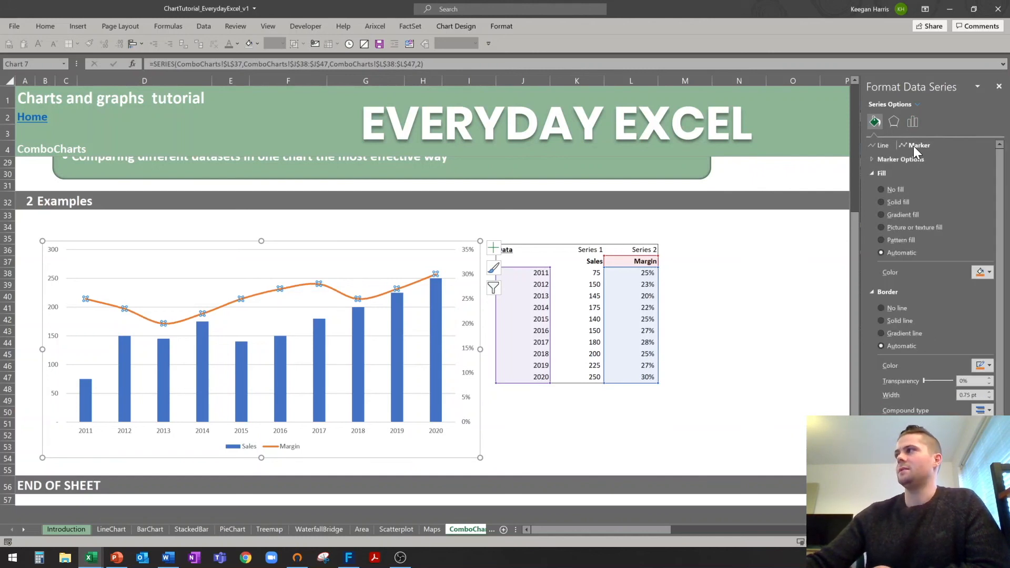
left_click(873, 158)
left_click(881, 200)
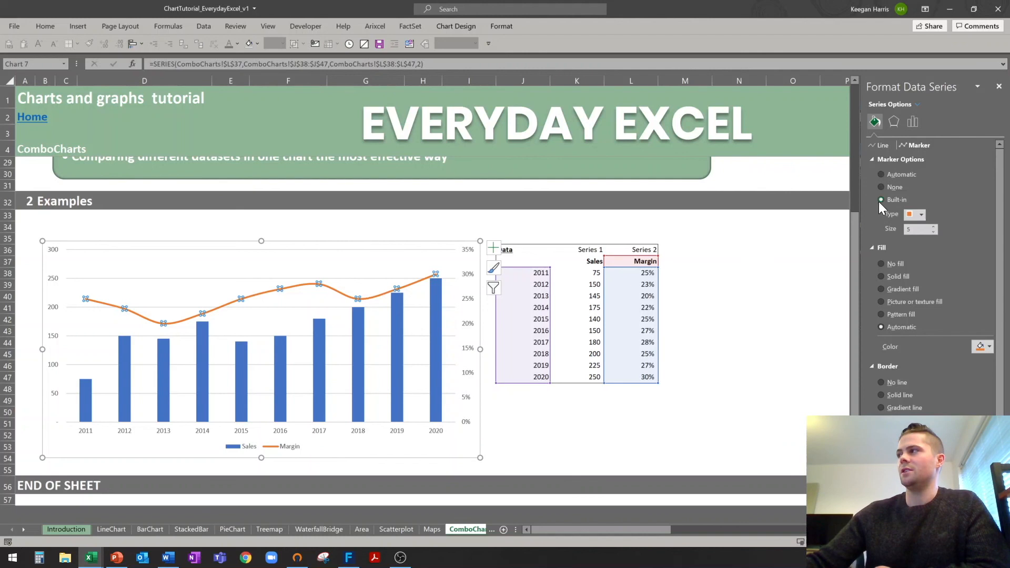
left_click(920, 214)
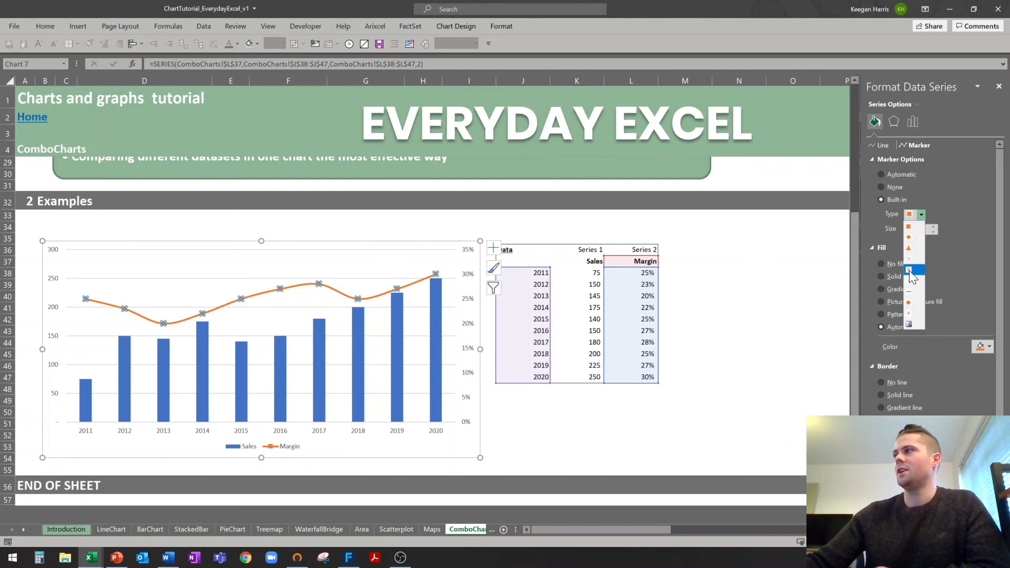
left_click(911, 247)
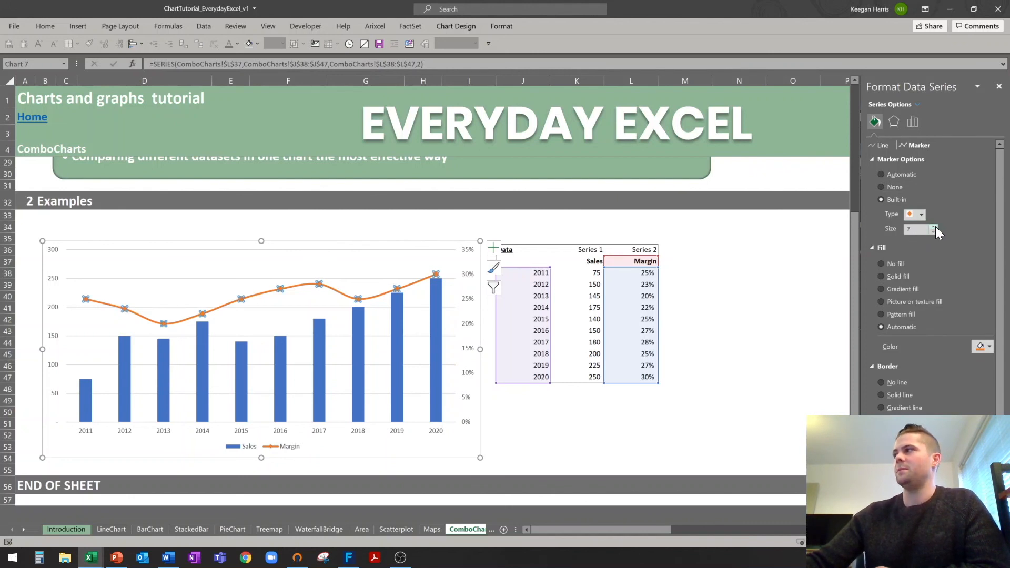
left_click(880, 278)
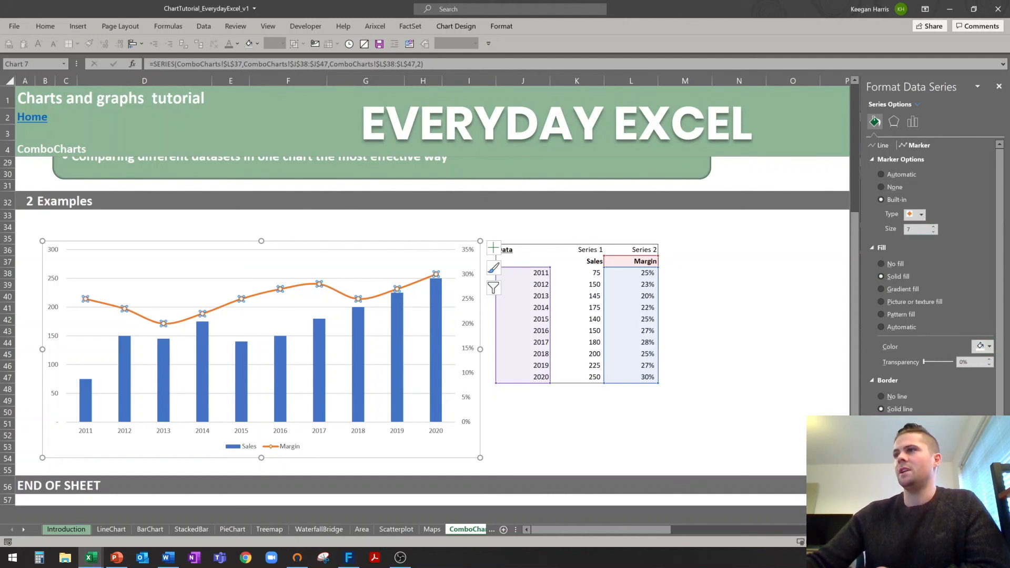
left_click(593, 444)
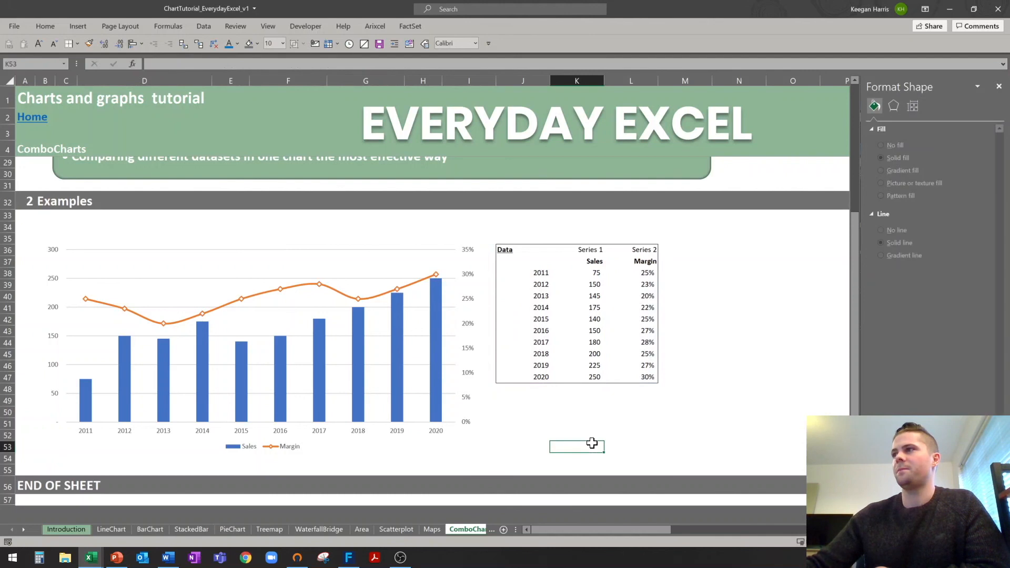
Set the Sales column series gap width to 100%.
left_click(39, 389)
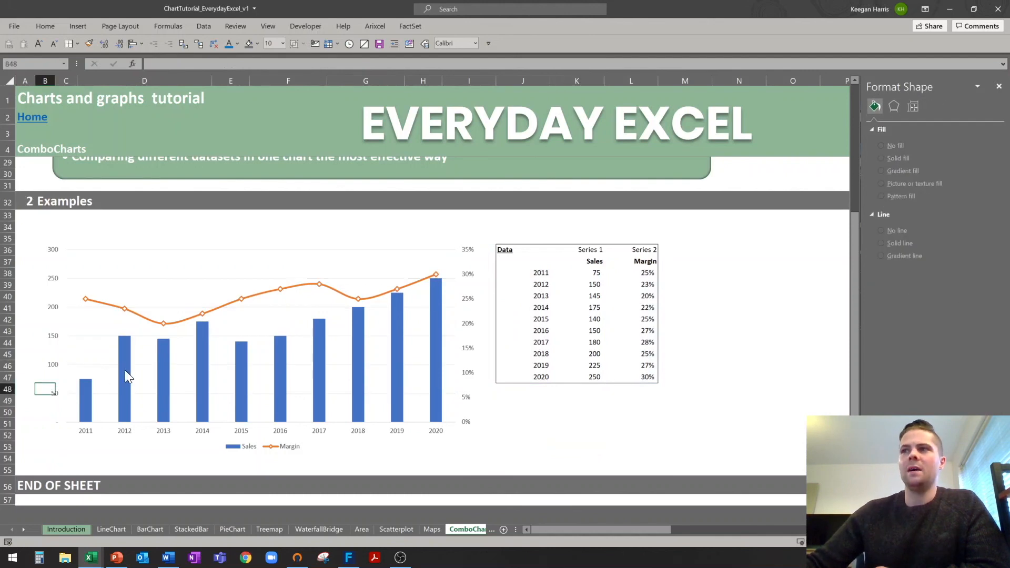
left_click(125, 371)
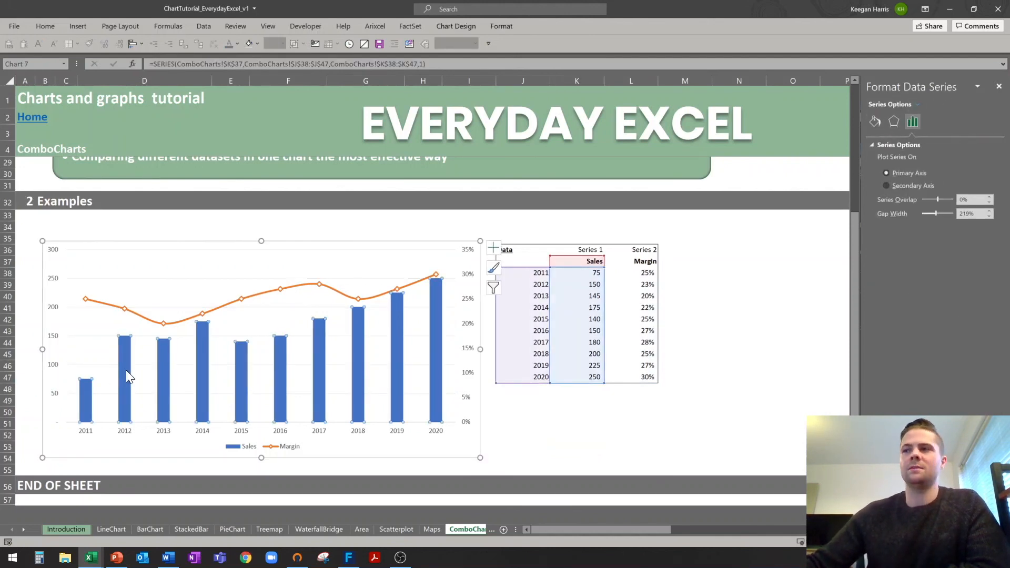
right_click(125, 370)
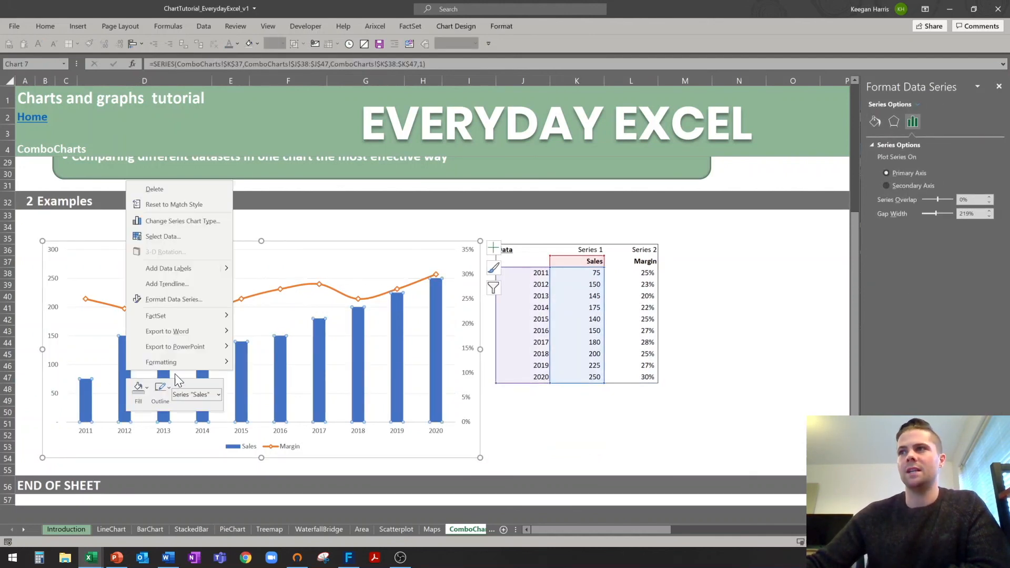
left_click(176, 298)
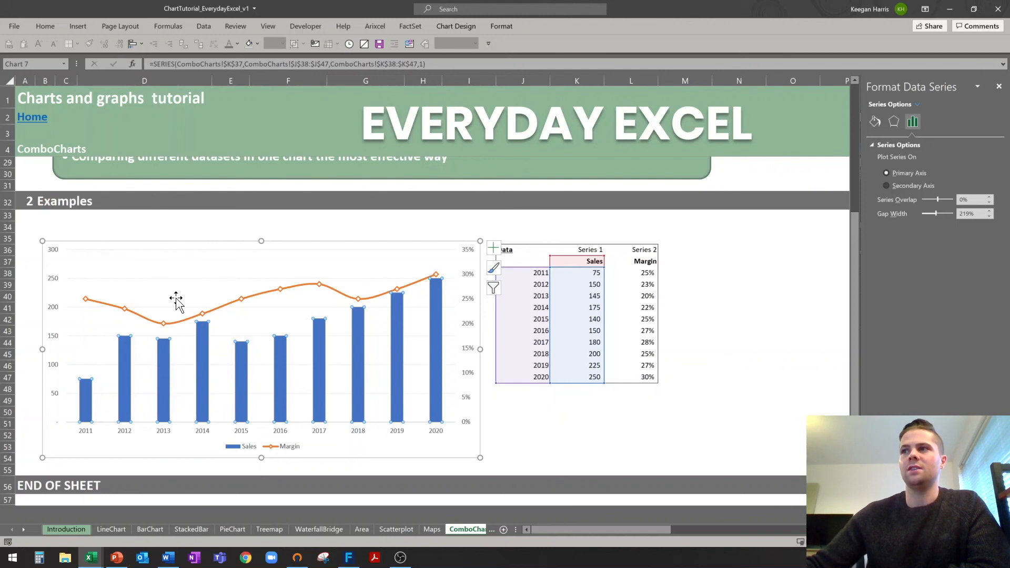
left_click(963, 215)
type("100")
key("Return")
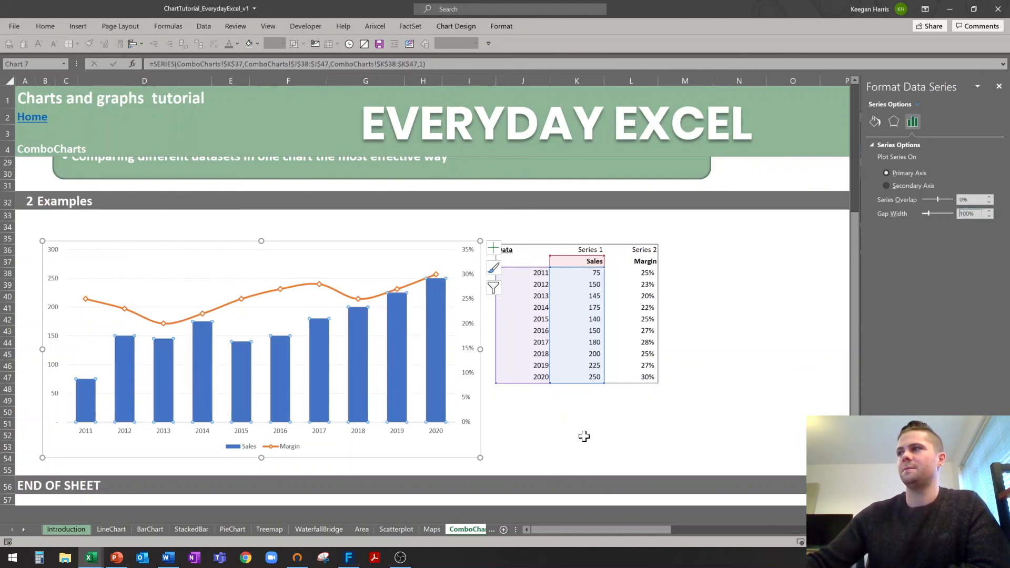
left_click(584, 436)
Add value data labels to the Sales columns.
mouse_move(278, 342)
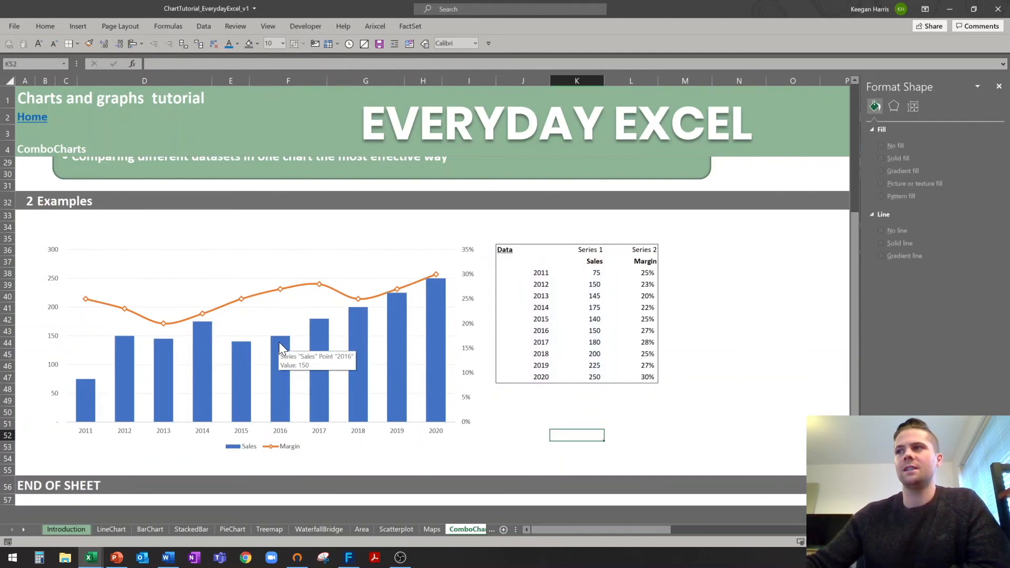
left_click(279, 348)
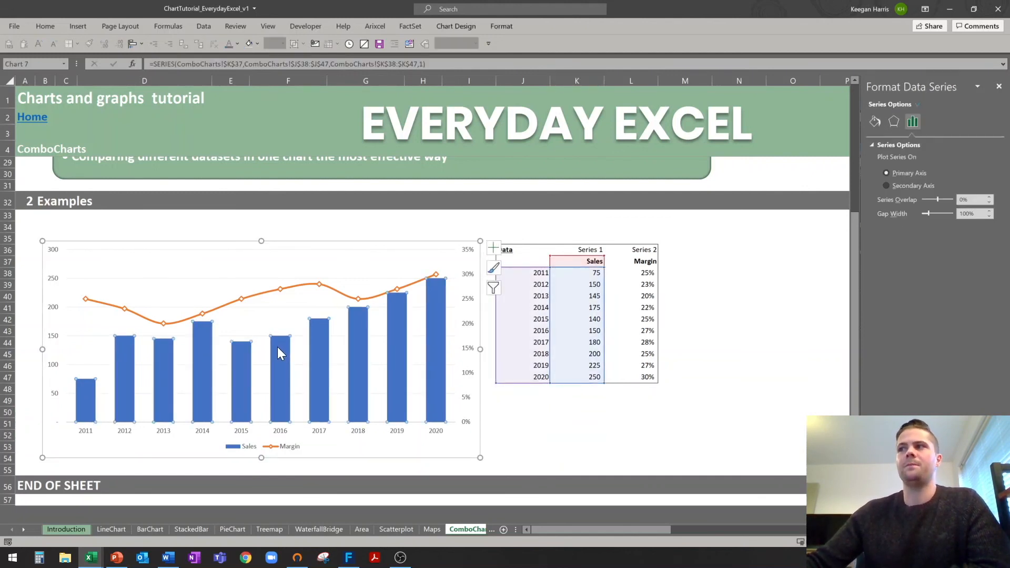
right_click(279, 351)
left_click(333, 432)
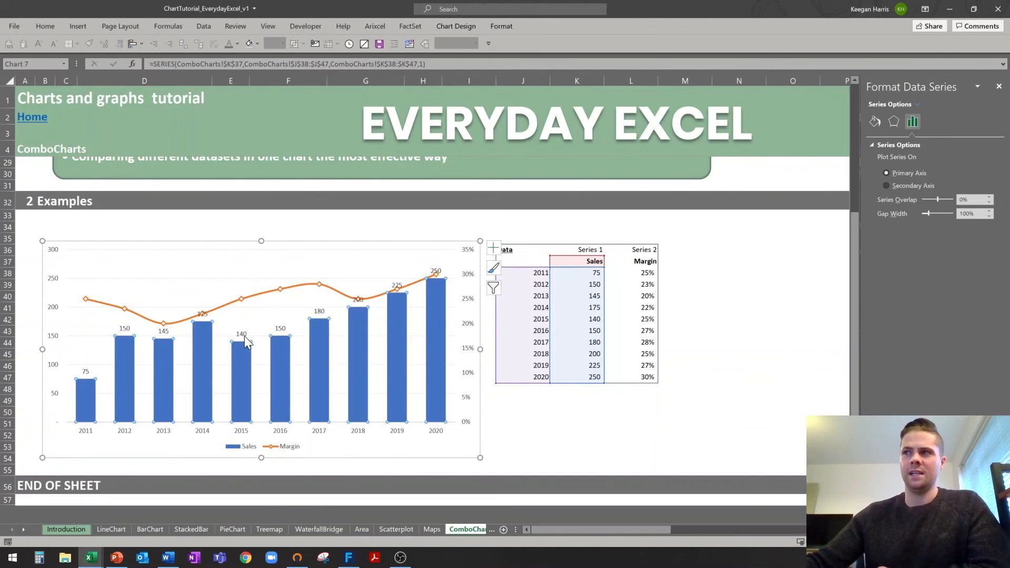
left_click(38, 227)
left_click(577, 400)
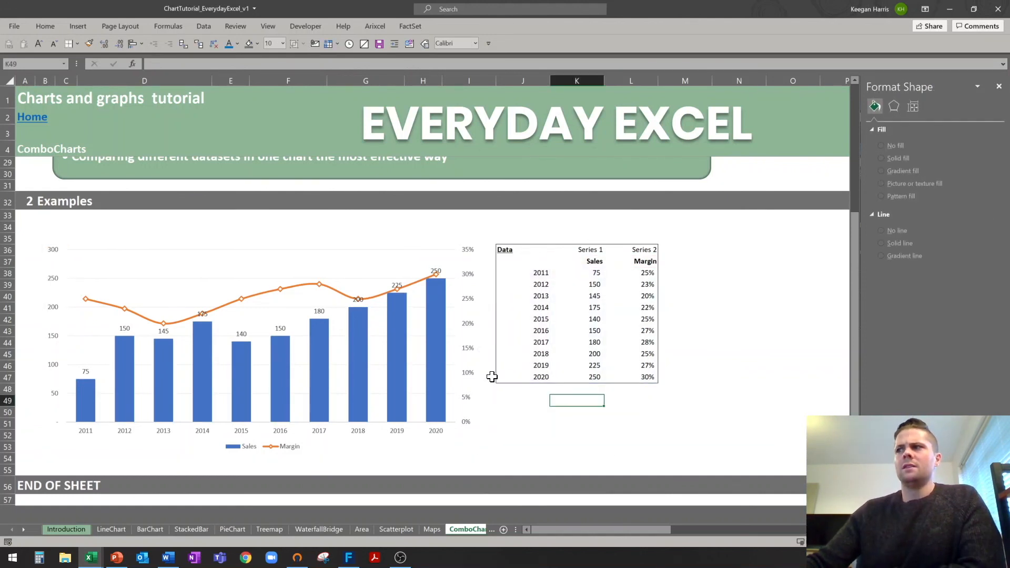